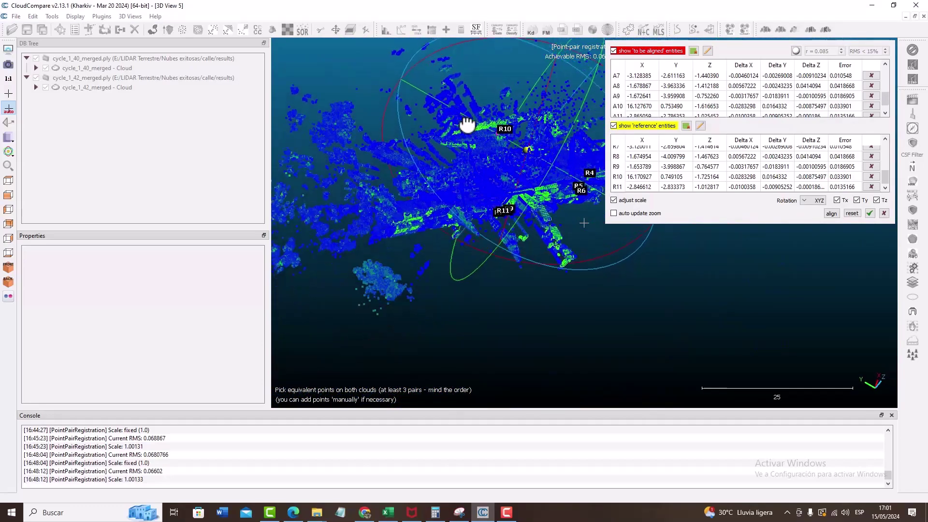
- Inspect the overlap of the two registered street clouds from above, from the side and around point R10
left_click_drag(516, 153, 482, 208)
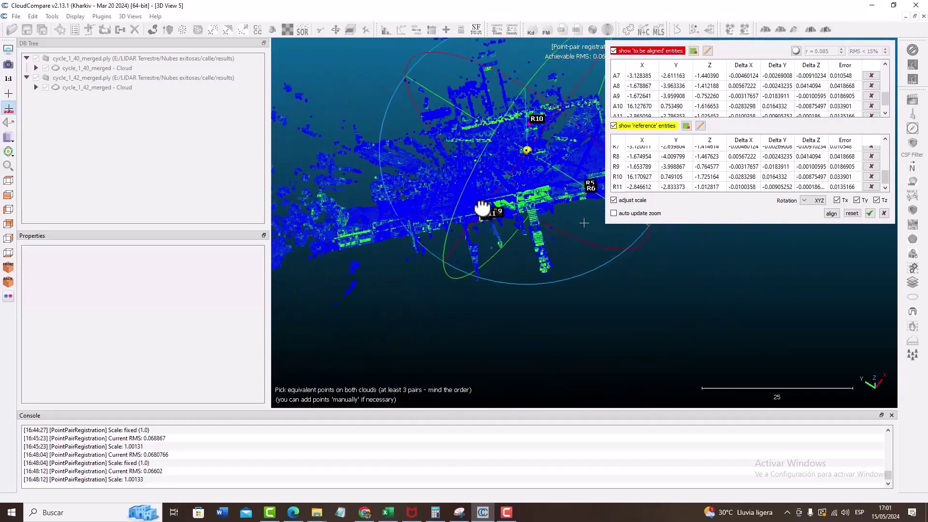
scroll(491, 138, "up", 5)
right_click_drag(420, 100, 521, 235)
scroll(519, 212, "up", 5)
scroll(514, 225, "up", 6)
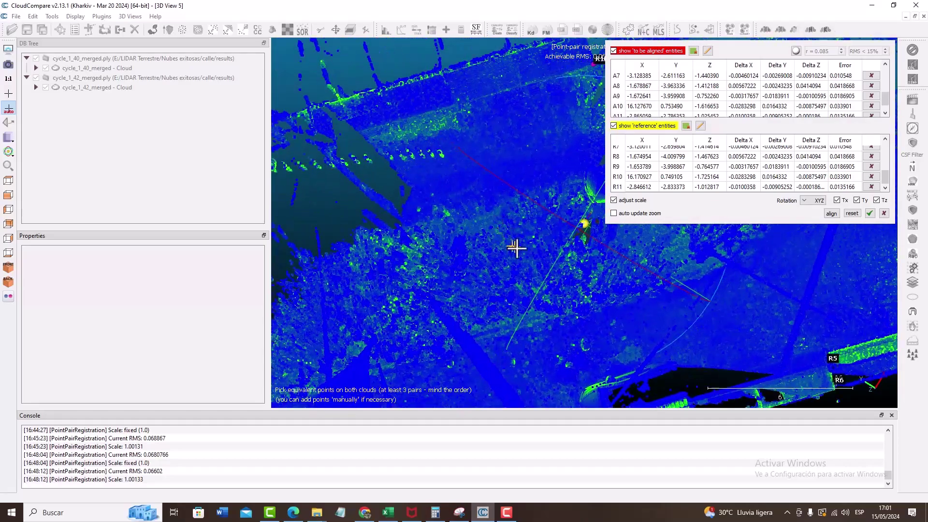
right_click_drag(577, 215, 443, 271)
scroll(476, 215, "down", 11)
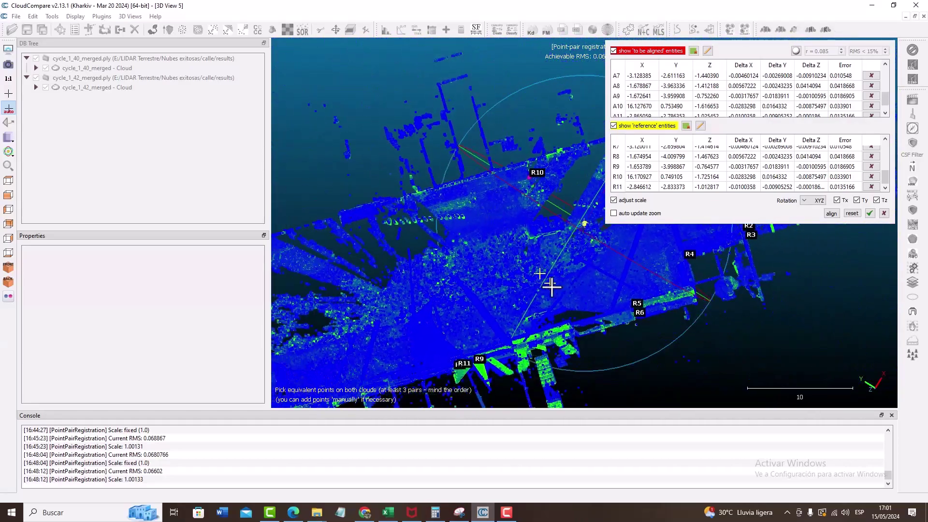
right_click_drag(552, 275, 528, 178)
left_click_drag(508, 231, 539, 83)
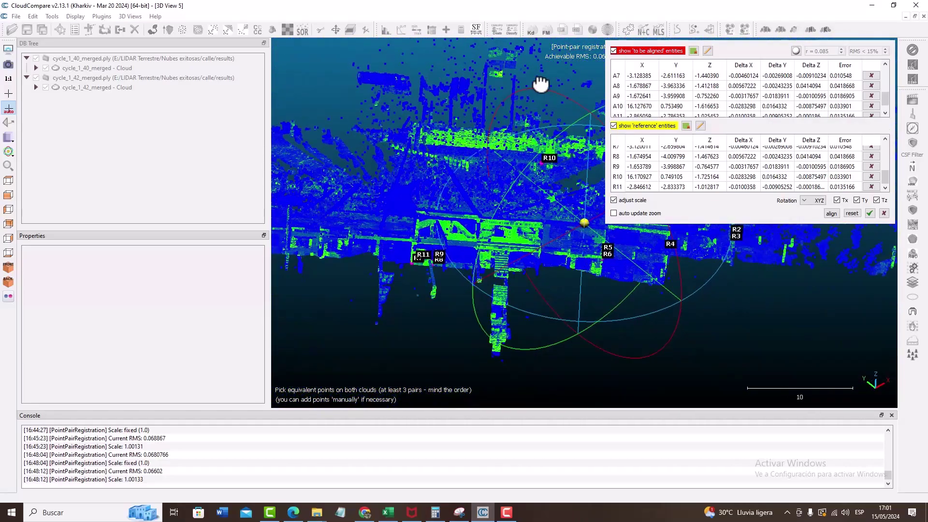
left_click_drag(444, 225, 619, 385)
left_click_drag(619, 261, 564, 274)
right_click_drag(564, 273, 412, 294)
scroll(508, 315, "up", 7)
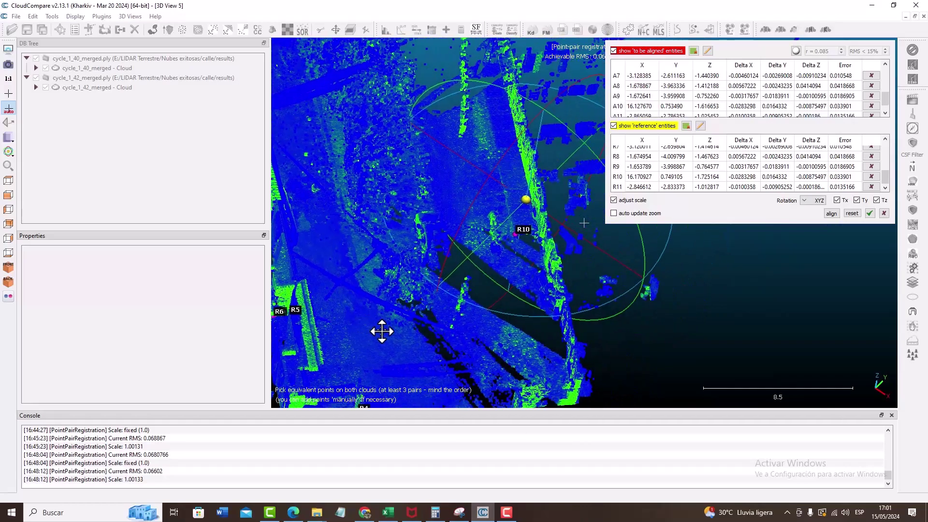
- Examine the cloud alignment along the building facades between points R5, R6, R8, R9 and R11
right_click_drag(381, 328, 551, 361)
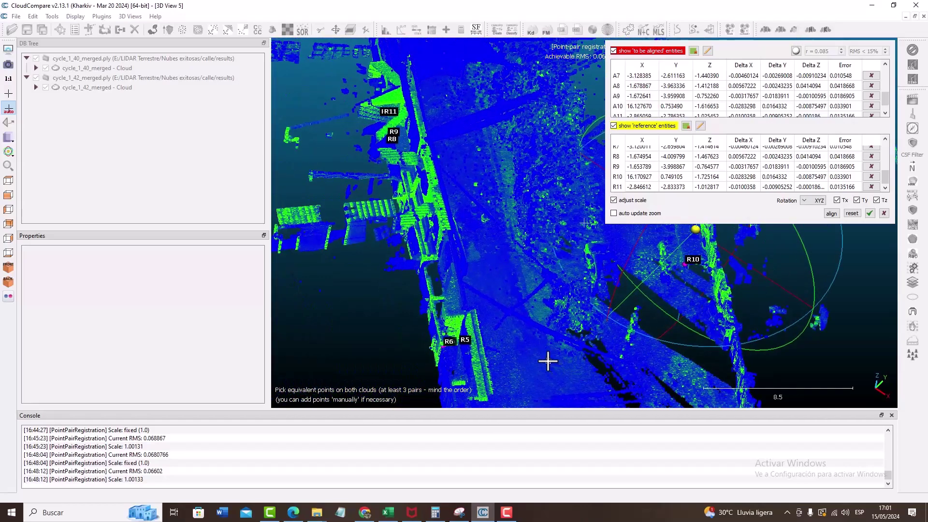
left_click_drag(548, 361, 444, 344)
right_click_drag(500, 164, 485, 302)
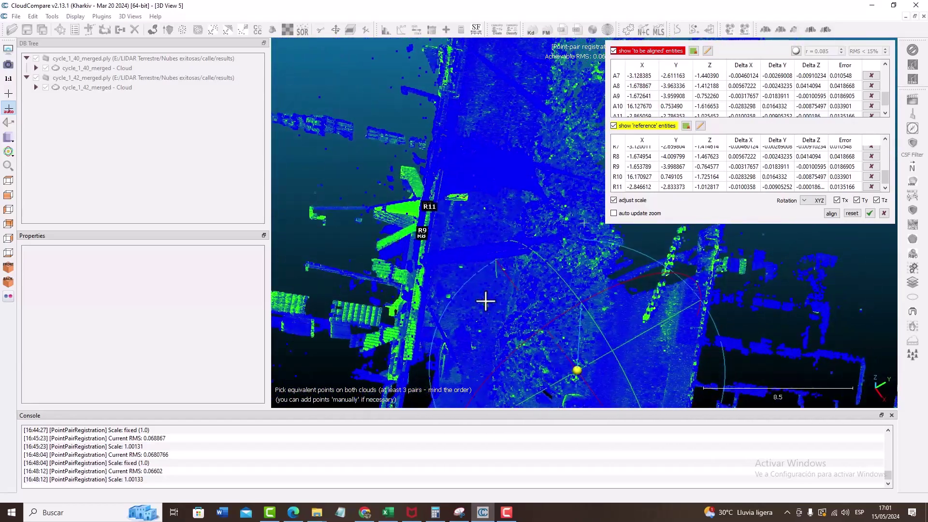
scroll(493, 309, "up", 8)
right_click_drag(429, 251, 643, 278)
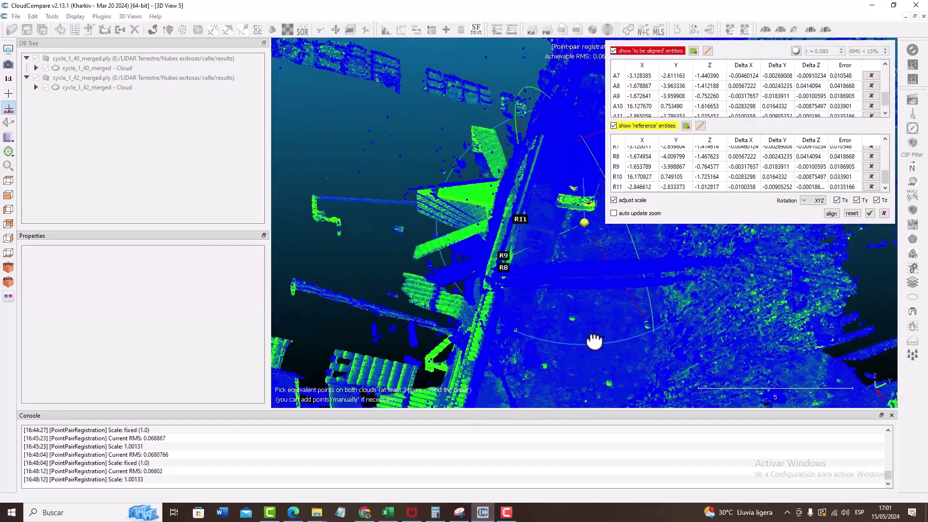
right_click_drag(605, 311, 444, 234)
- Examine the small round features on the ground near point R8 up close to judge the clouds' alignment
left_click_drag(443, 234, 452, 241)
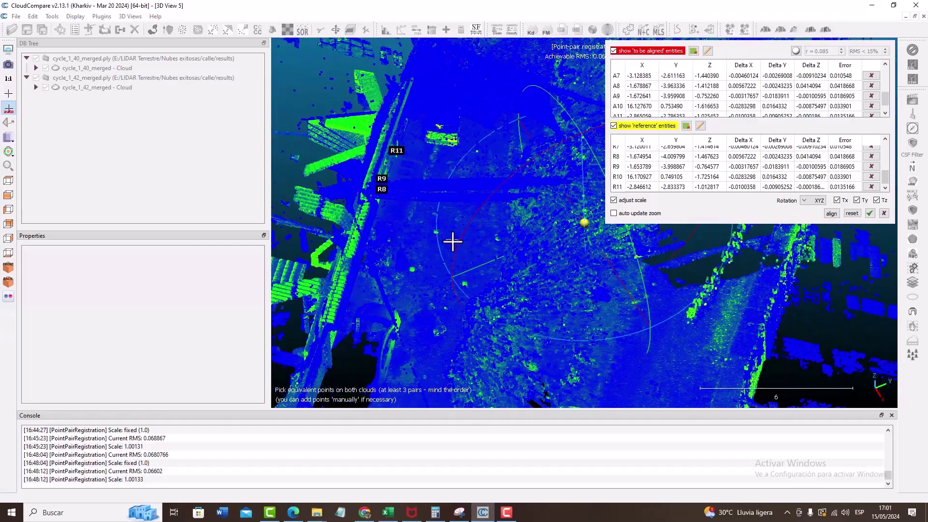
scroll(444, 278, "up", 6)
right_click_drag(433, 273, 571, 185)
scroll(479, 241, "up", 6)
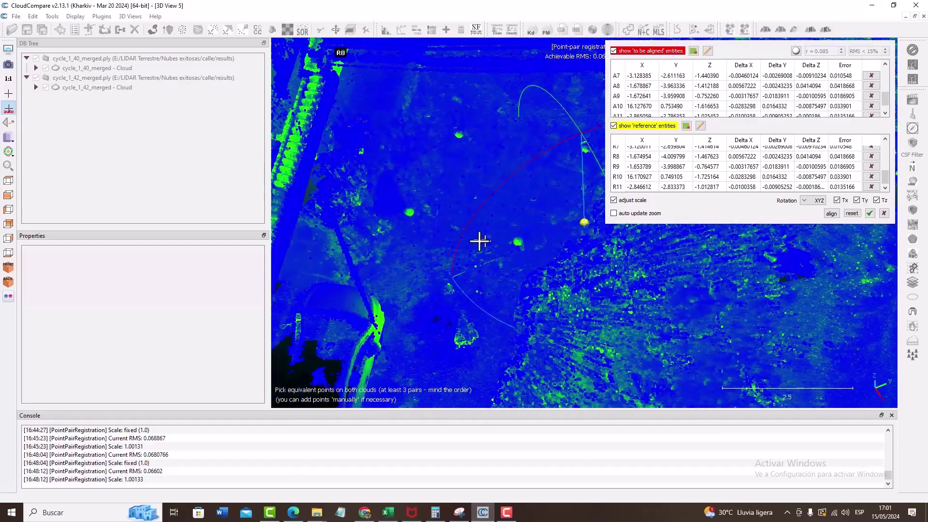
right_click_drag(475, 275, 478, 287)
mouse_move(478, 287)
left_mouse_down()
mouse_move(536, 354)
mouse_move(576, 377)
mouse_move(607, 334)
mouse_move(602, 309)
mouse_move(560, 304)
mouse_move(543, 253)
mouse_move(487, 286)
left_mouse_up()
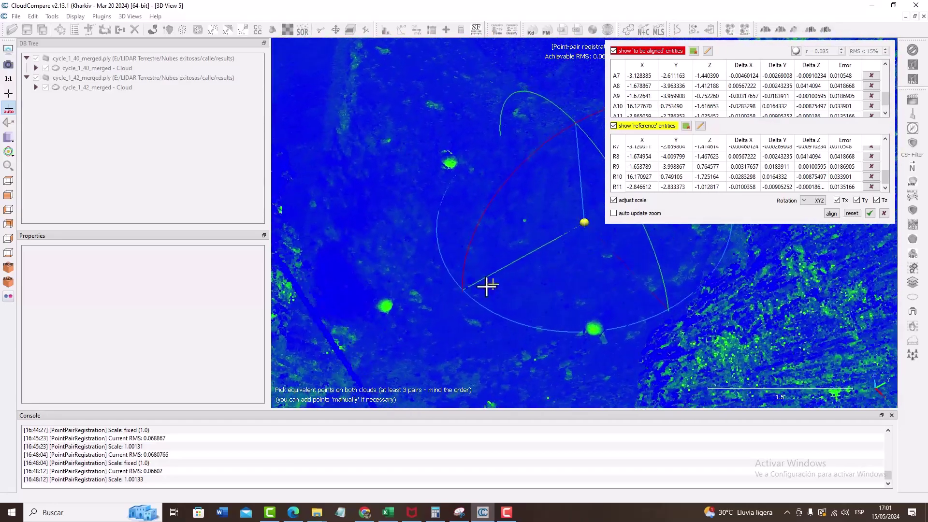
left_click_drag(473, 160, 519, 170)
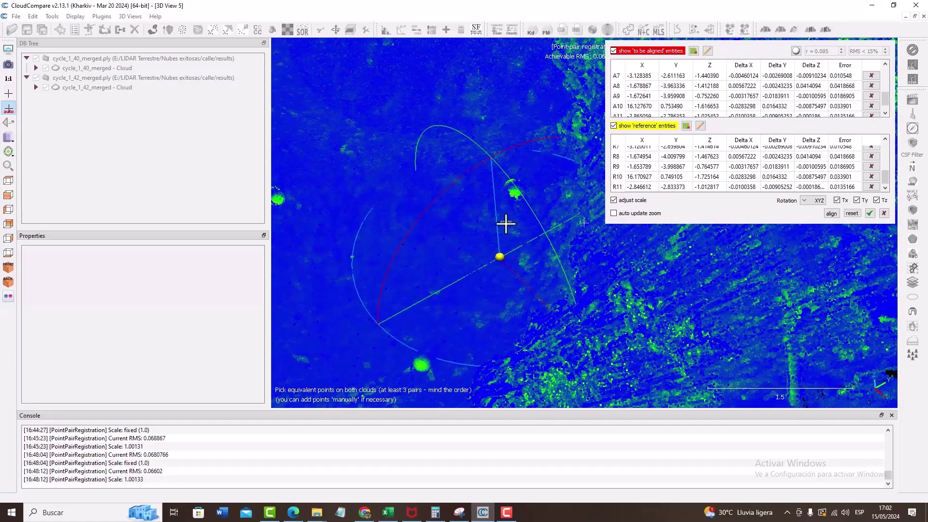
scroll(523, 254, "down", 13)
right_click_drag(542, 298, 495, 241)
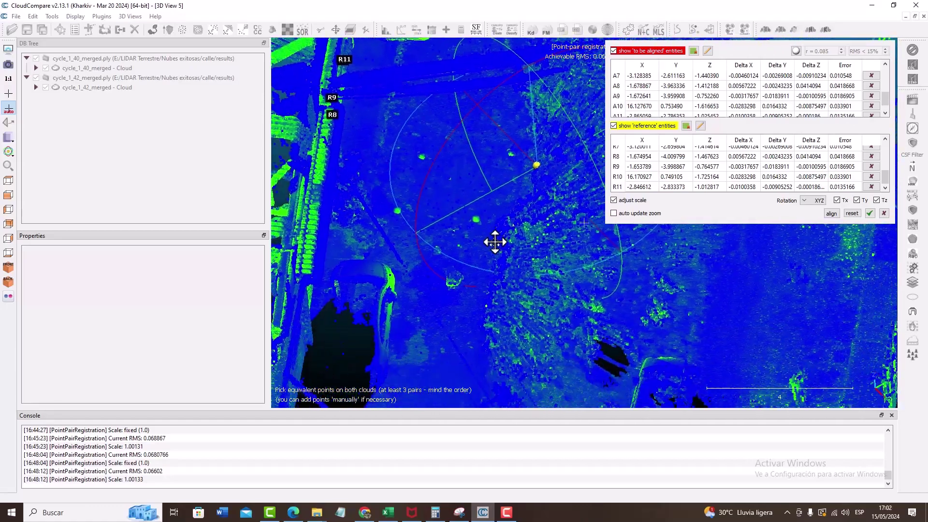
left_click_drag(495, 241, 547, 304)
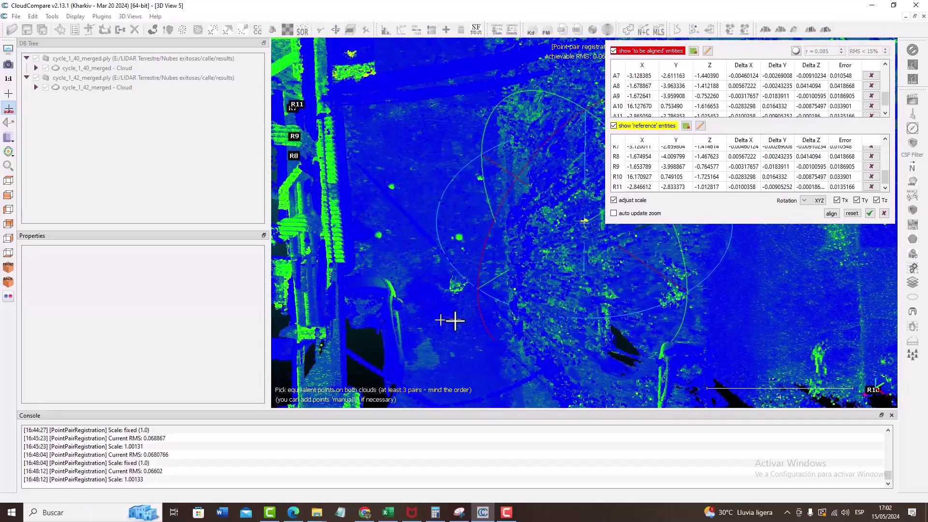
left_click_drag(456, 320, 533, 232)
- Review the whole registered street scene from several side angles, checking how the point pairs R0 to R11 are distributed
scroll(537, 252, "down", 9)
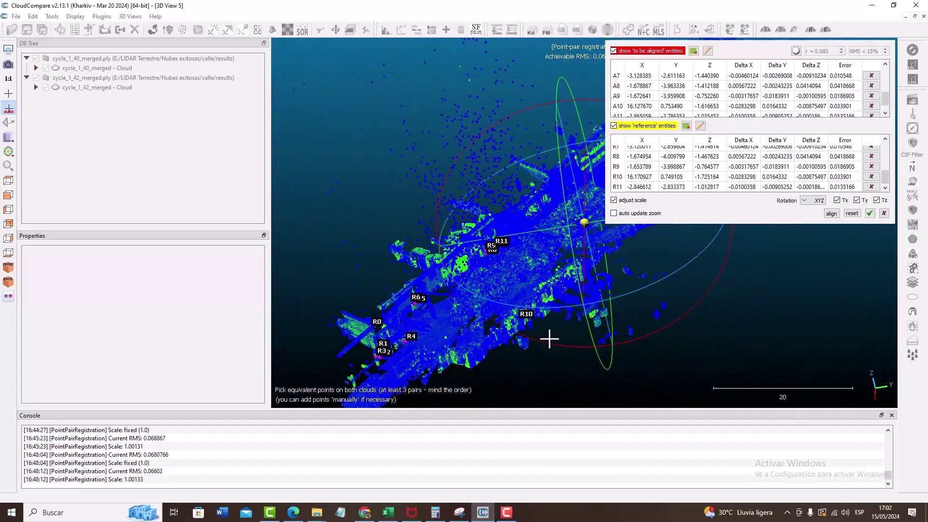
right_click_drag(557, 331, 477, 289)
left_click_drag(520, 337, 346, 296)
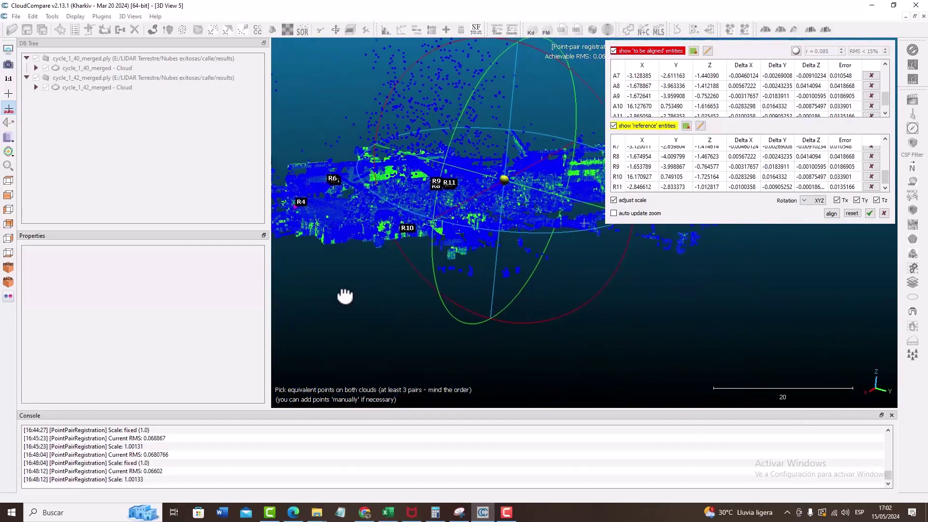
right_click_drag(503, 209, 518, 325)
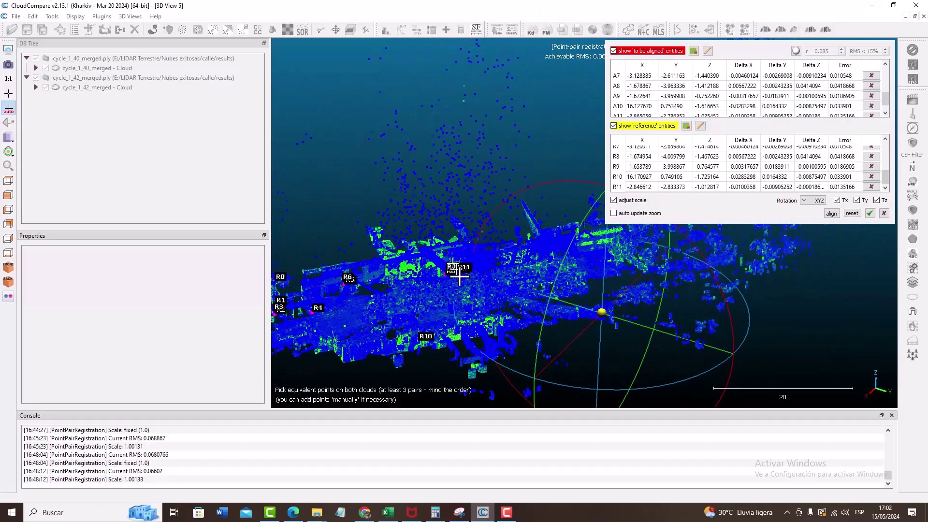
right_click_drag(460, 277, 529, 365)
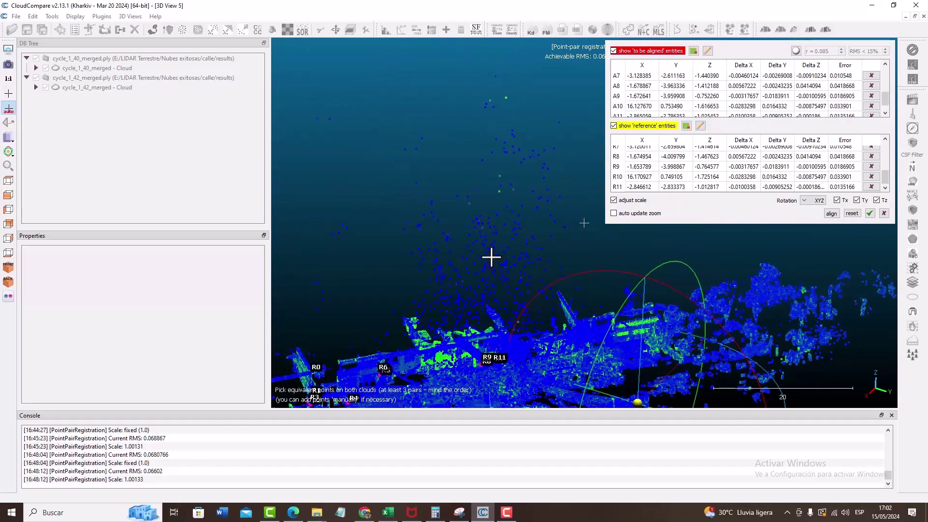
left_click_drag(502, 246, 483, 213)
left_click_drag(487, 286, 446, 251)
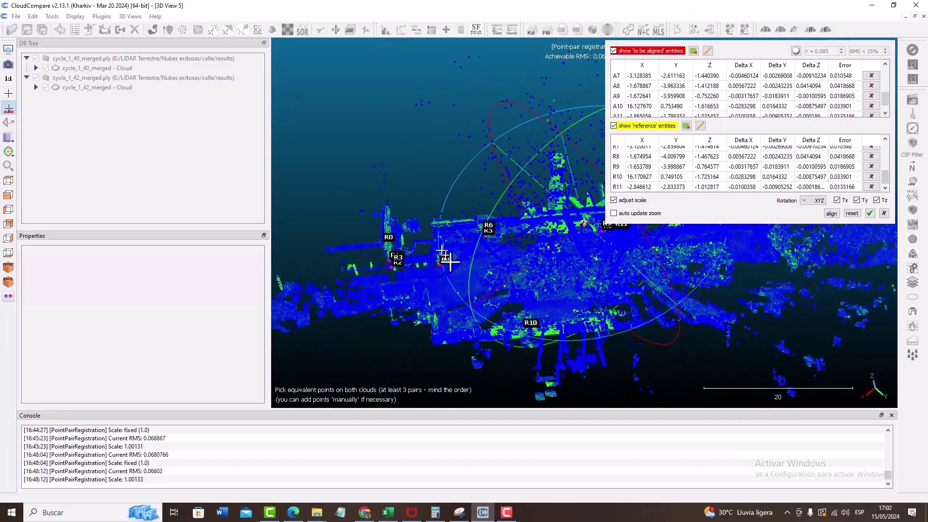
left_click_drag(616, 257, 519, 270)
- Examine the overlap of the facades and street surface between points R5, R6, R9, R10 and R11
scroll(519, 271, "up", 3)
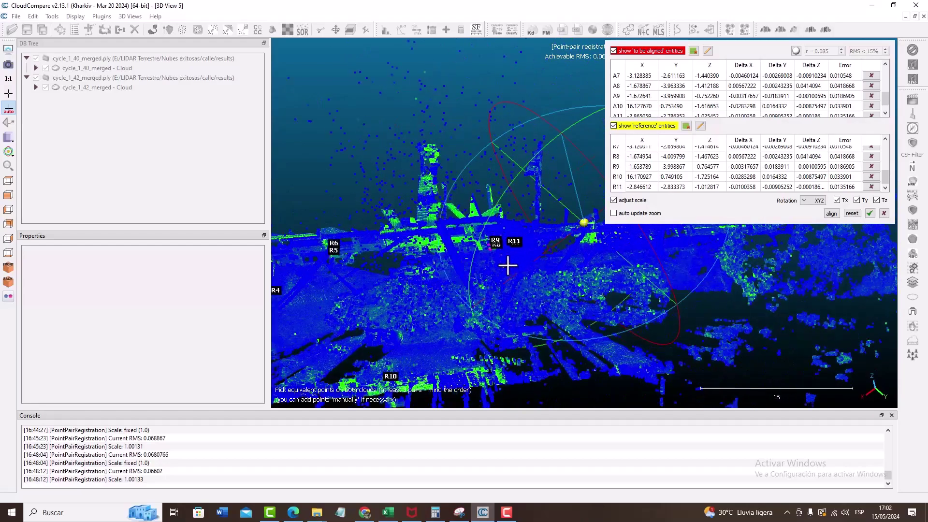
scroll(507, 266, "down", 4)
scroll(497, 257, "up", 4)
right_click_drag(452, 223, 483, 129)
left_click_drag(484, 129, 546, 181)
scroll(495, 192, "up", 7)
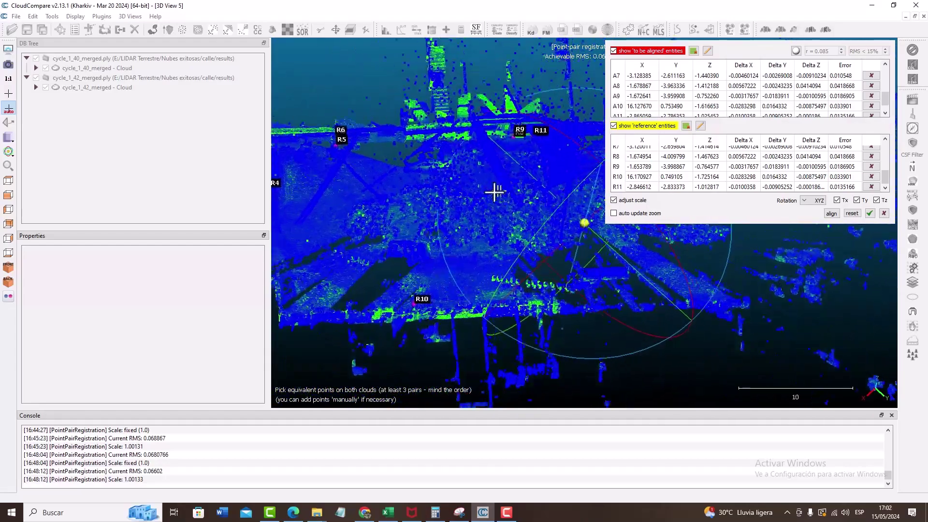
right_click_drag(401, 141, 543, 211)
left_click_drag(544, 210, 519, 232)
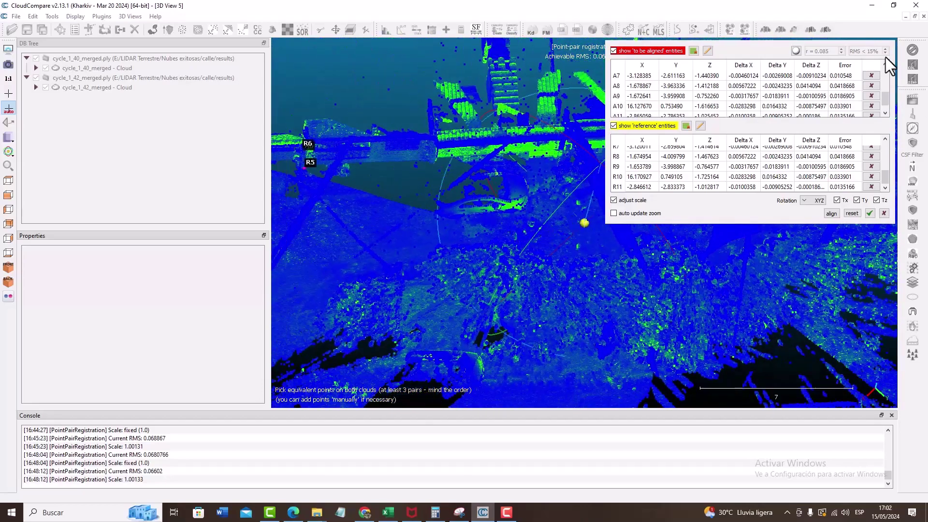
- Review the to-be-aligned point list from A0 to A11 and the start of the reference list
scroll(719, 165, "up", 3)
scroll(701, 111, "up", 3)
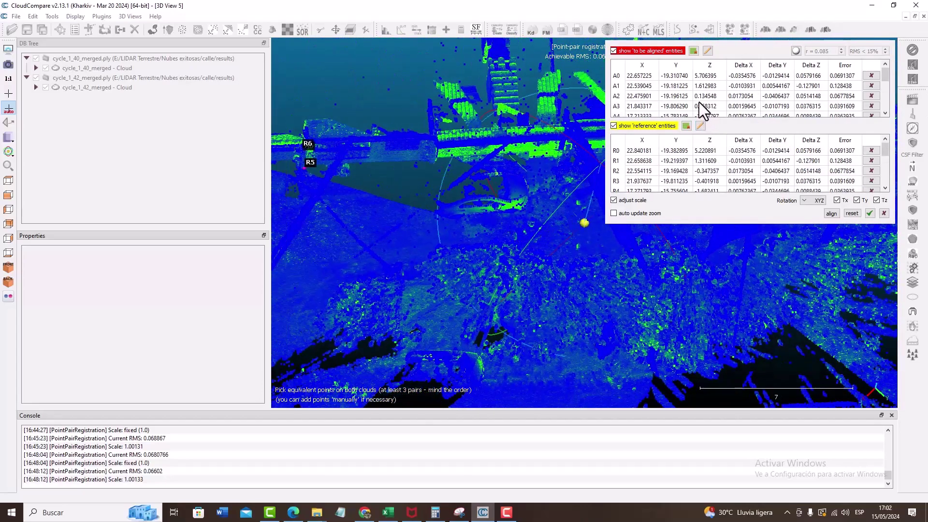
scroll(698, 102, "down", 3)
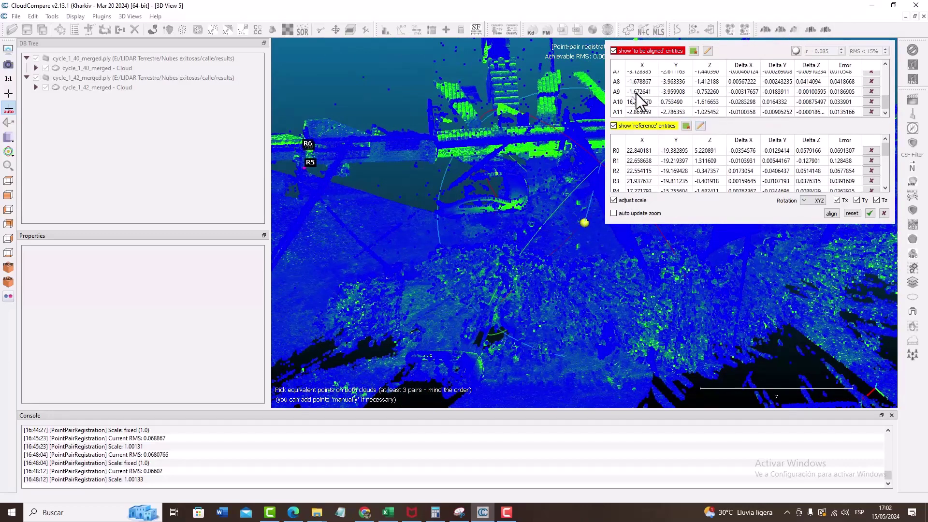
- Toggle the reference entities' visibility repeatedly to compare the two clouds, leaving them shown
left_click(613, 126)
left_click(613, 125)
left_click(613, 126)
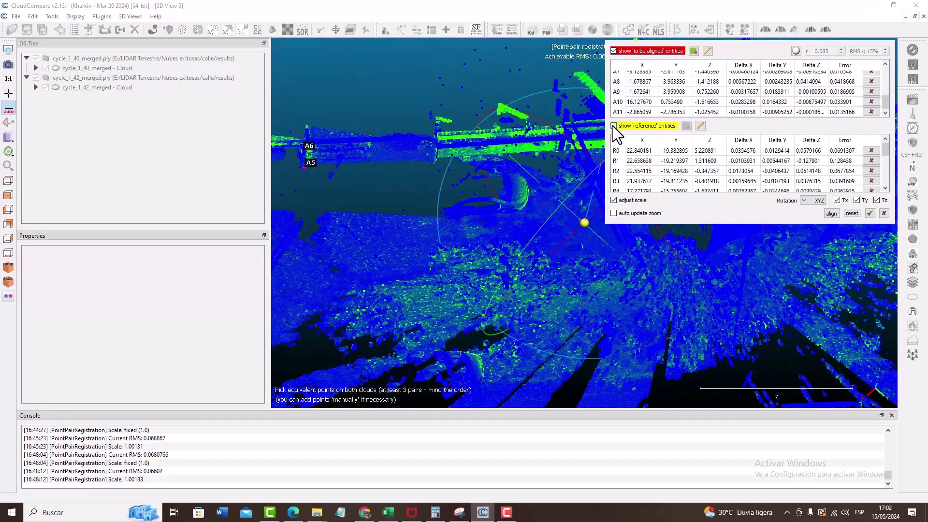
left_click(612, 126)
left_click(613, 126)
left_click(613, 125)
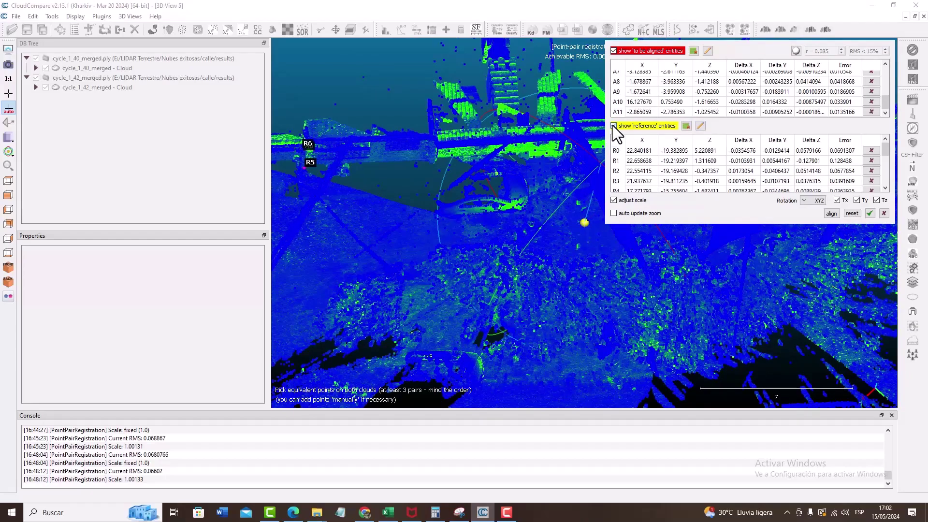
- Examine the street end around points R0 to R4 and review the reference point list down to R11
scroll(577, 200, "down", 8)
right_click_drag(522, 285, 491, 240)
left_click_drag(490, 240, 375, 106)
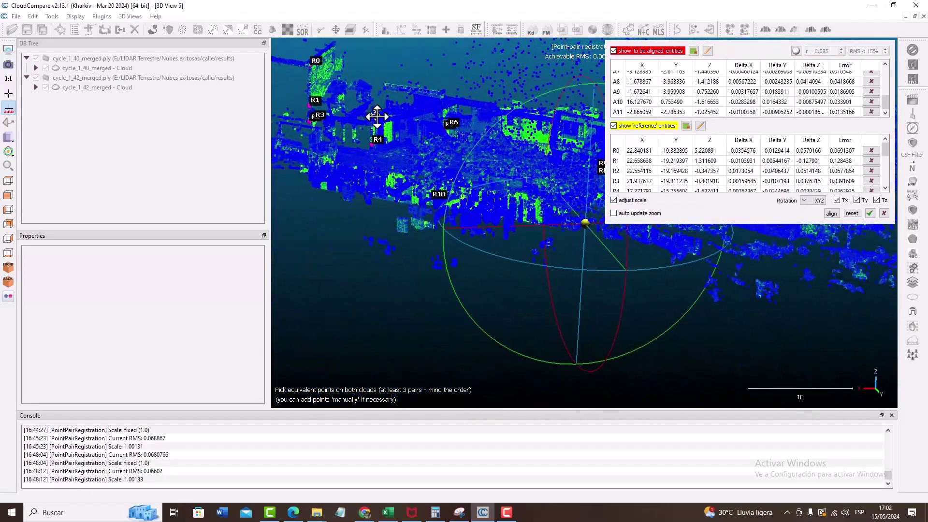
right_click_drag(373, 113, 536, 240)
left_click_drag(536, 240, 476, 208)
scroll(701, 171, "down", 3)
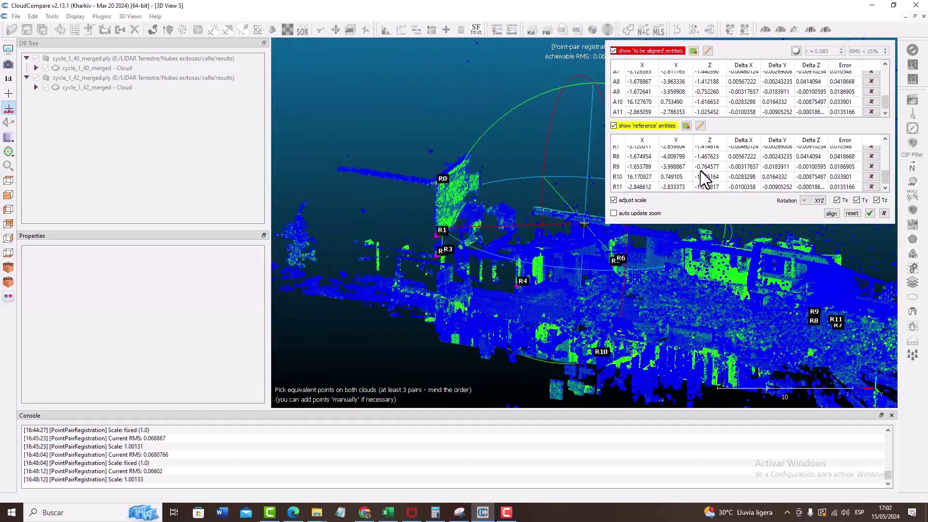
scroll(644, 189, "up", 3)
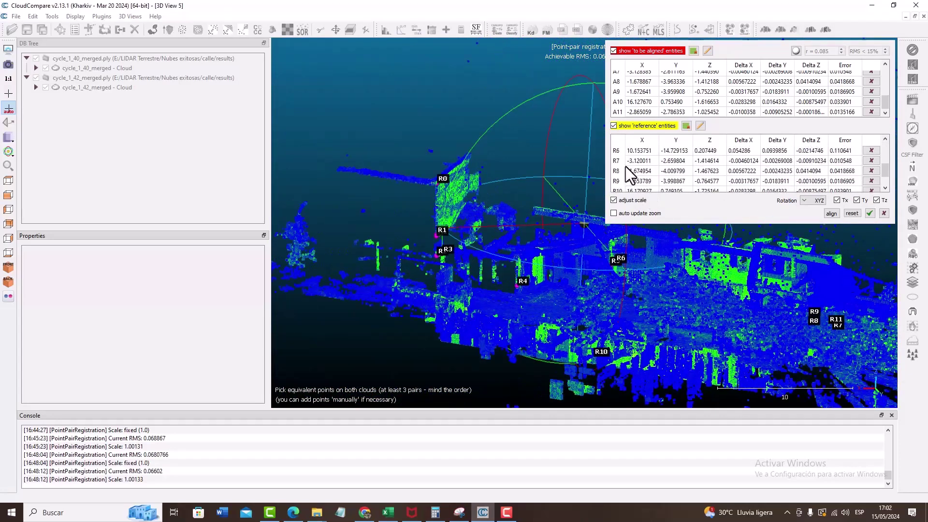
scroll(628, 176, "down", 3)
- Inspect the point pairs A1/R1 and A2/R2 and point R3 up close around the sign panels
right_click_drag(513, 319, 575, 326)
left_click_drag(552, 273, 480, 282)
scroll(483, 261, "up", 4)
scroll(483, 250, "up", 8)
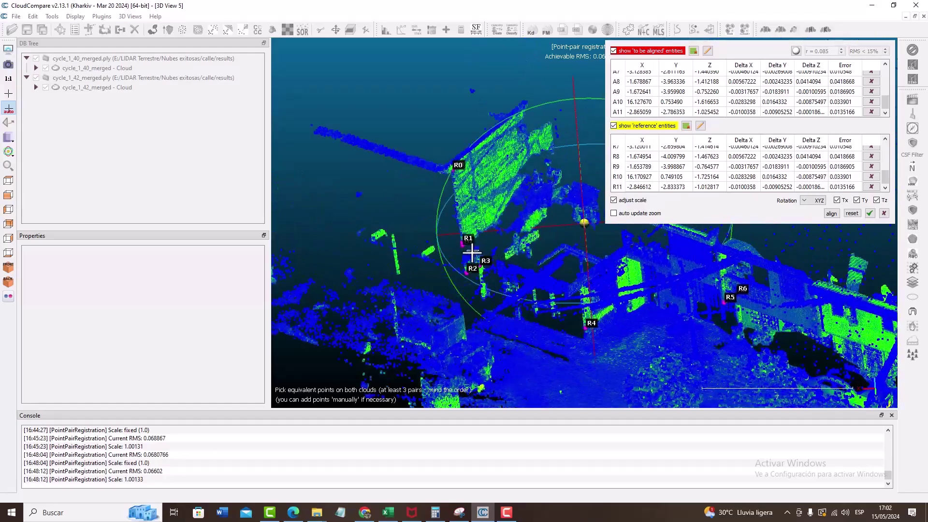
right_click_drag(477, 292, 530, 154)
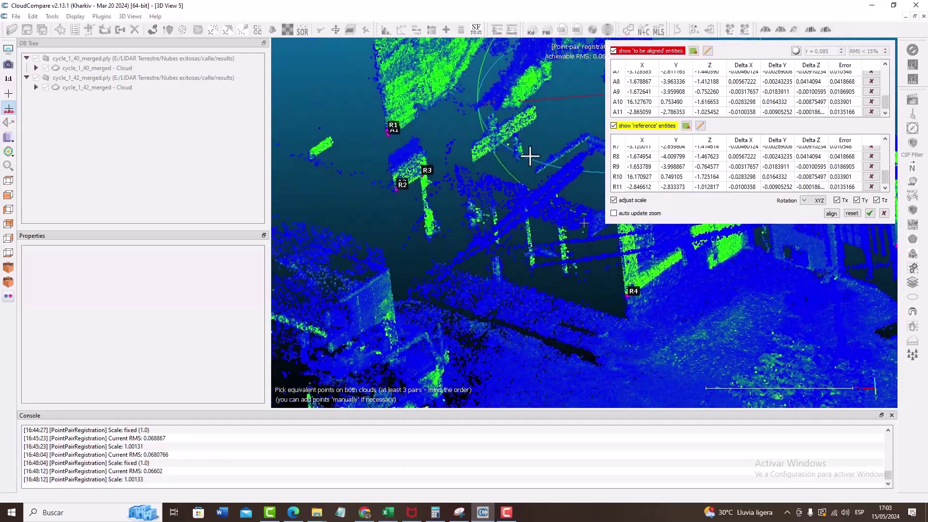
scroll(528, 155, "up", 2)
right_click_drag(381, 187, 491, 237)
scroll(450, 155, "up", 2)
scroll(445, 154, "up", 2)
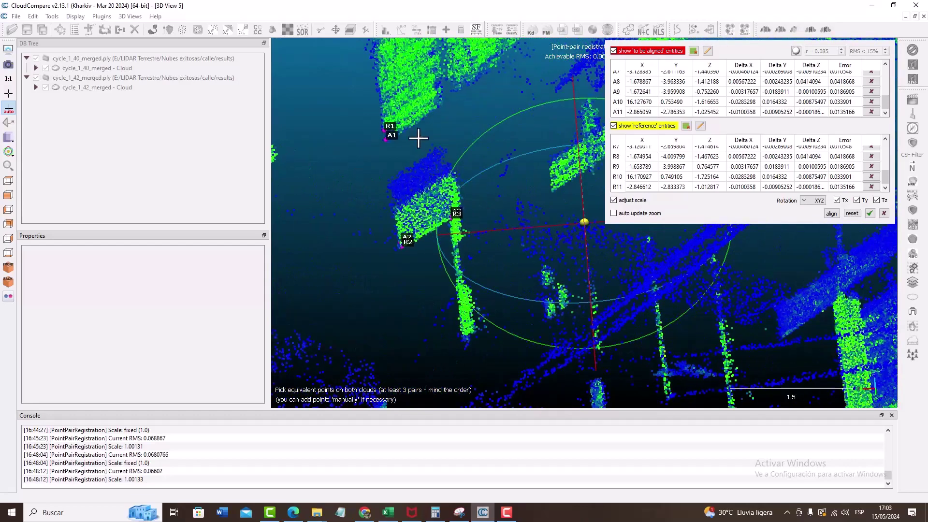
right_click_drag(418, 137, 536, 213)
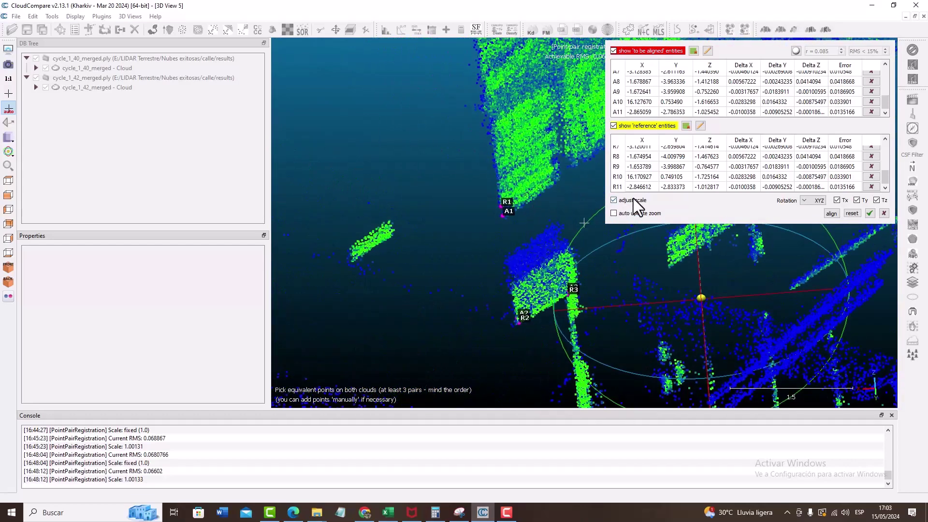
left_click_drag(498, 201, 502, 230)
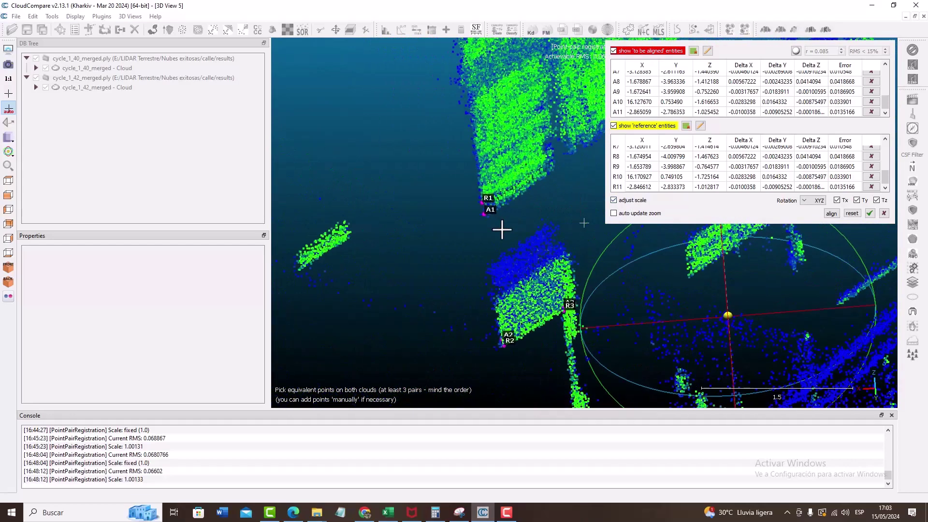
- Toggle the to-be-aligned entities' visibility repeatedly to compare both clouds around points R1 and R2, leaving them shown
left_click(613, 51)
left_click(613, 50)
left_click(613, 50)
left_click(613, 50)
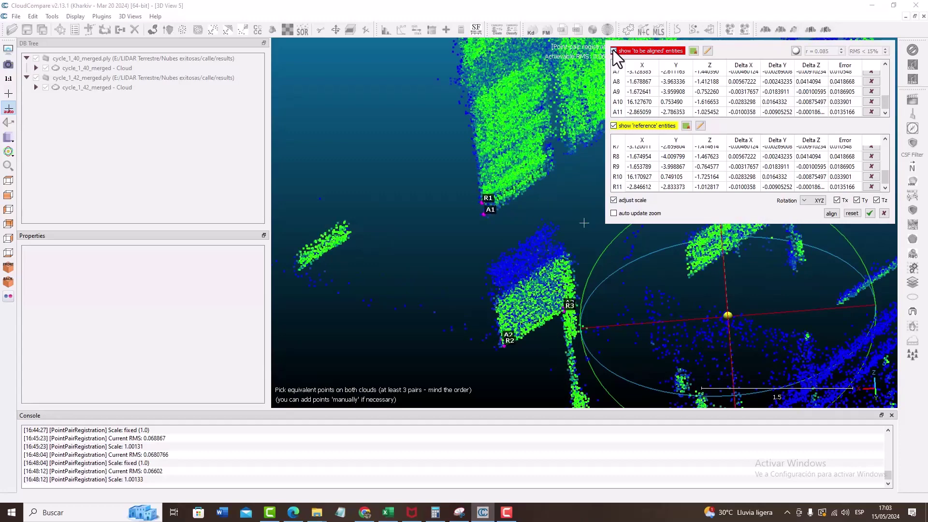
- Hide the to-be-aligned entities and review the error values of the point pairs in both lists
left_click(613, 50)
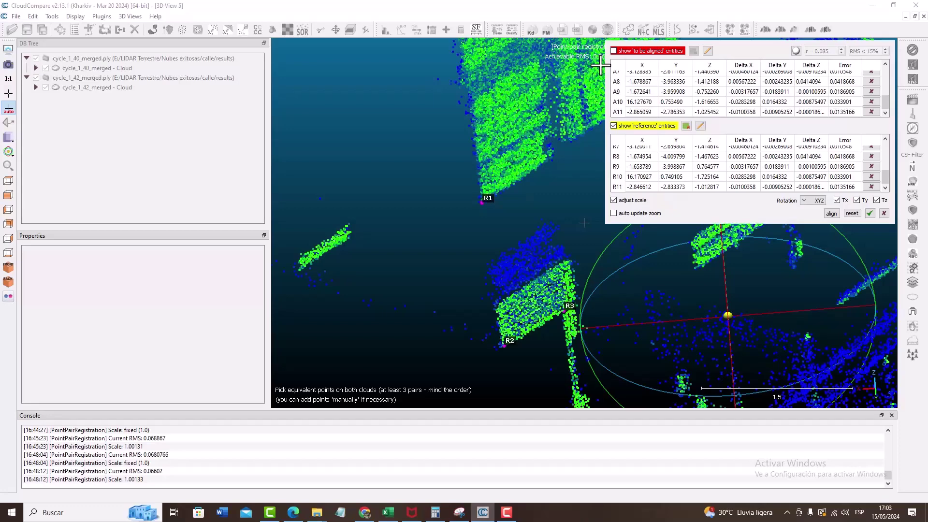
scroll(845, 98, "up", 3)
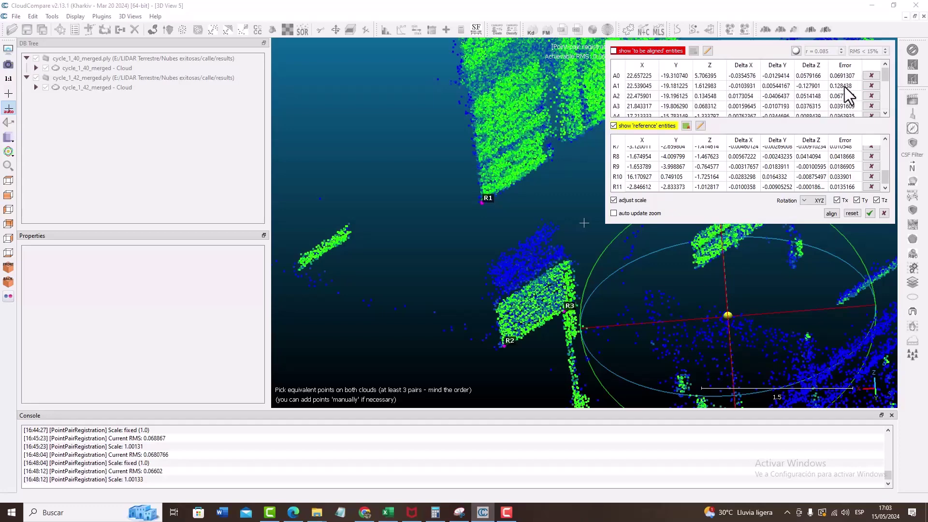
scroll(837, 166, "up", 3)
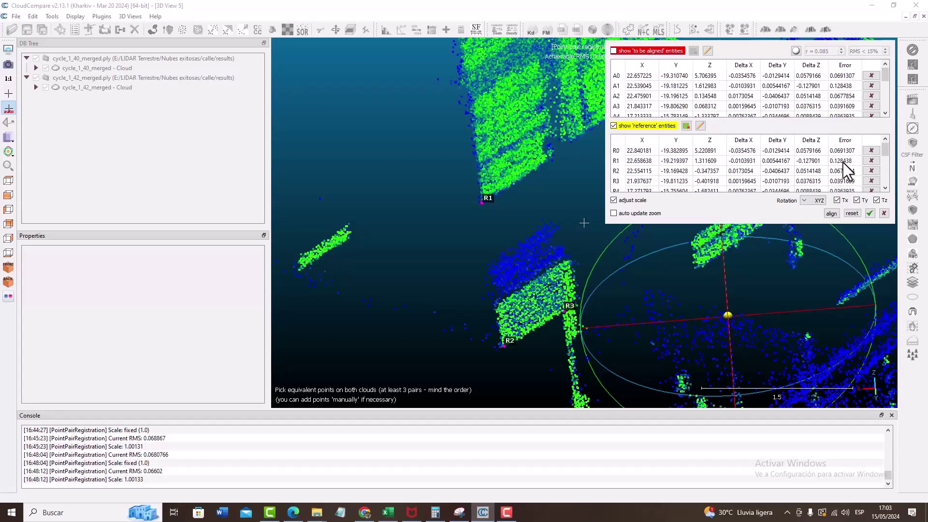
scroll(848, 164, "down", 3)
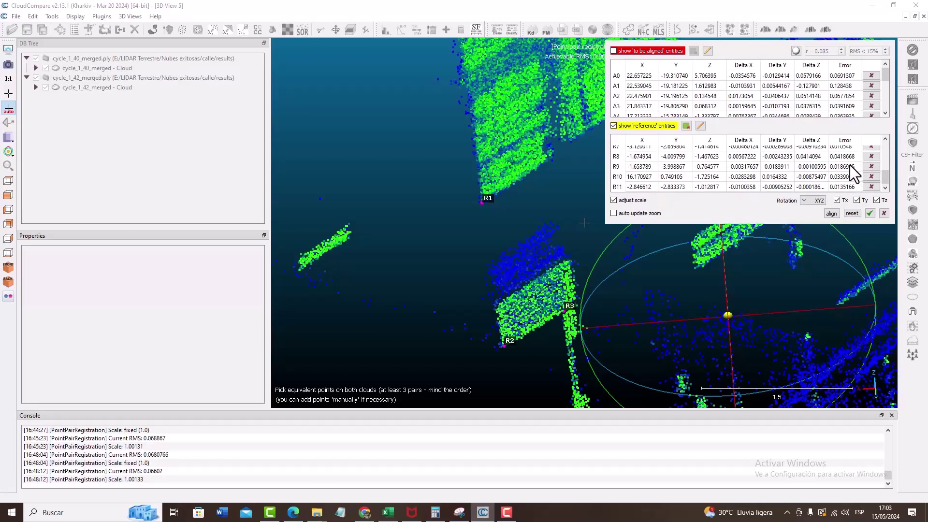
- Toggle the to-be-aligned and reference entities' visibility to compare the clouds around the pole near point R4, leaving both shown
scroll(518, 278, "down", 13)
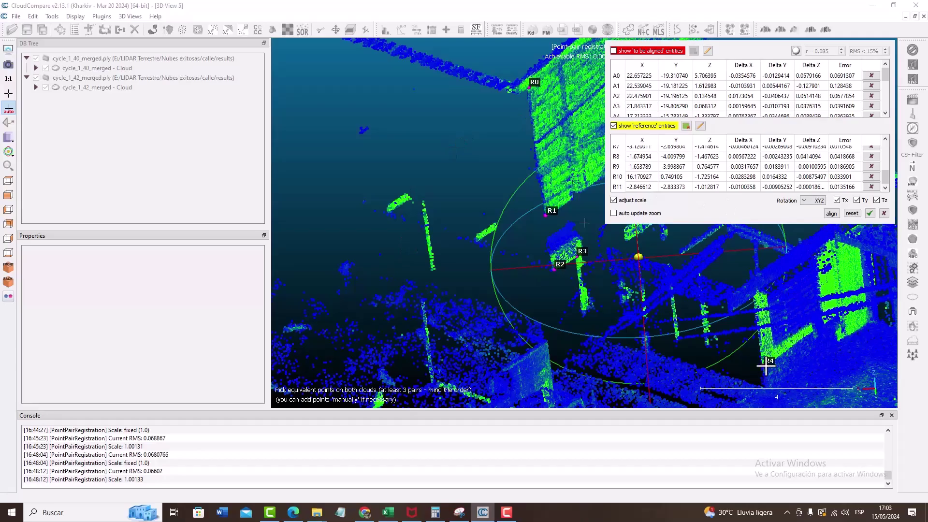
left_click_drag(549, 352, 556, 252)
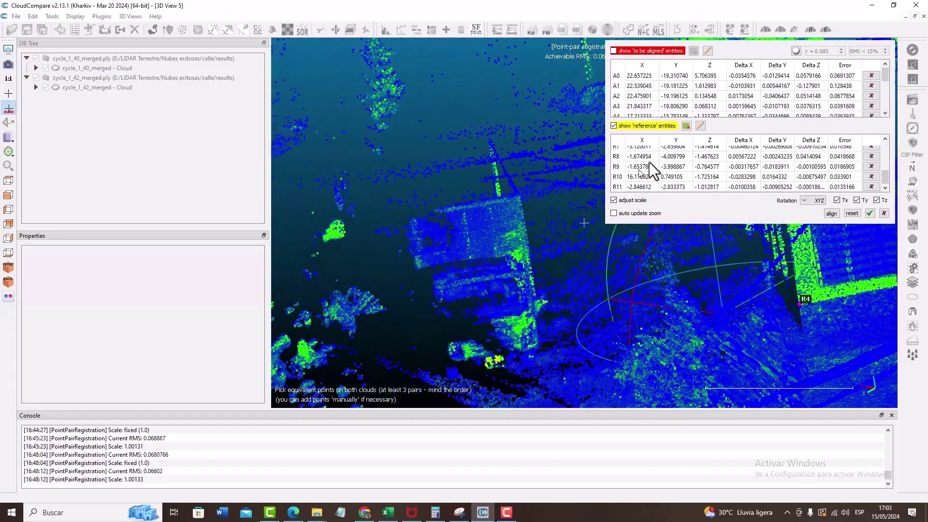
left_click(613, 52)
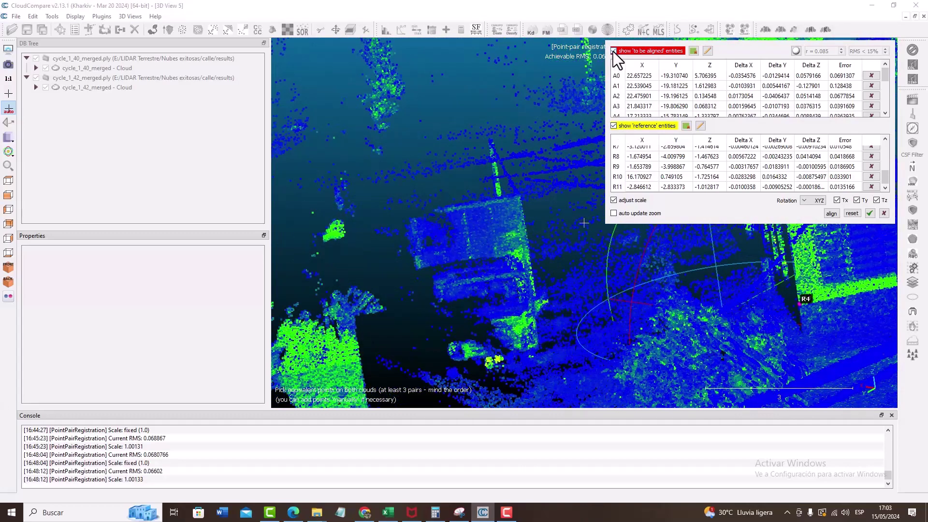
left_click(613, 51)
left_click(613, 52)
left_click(614, 126)
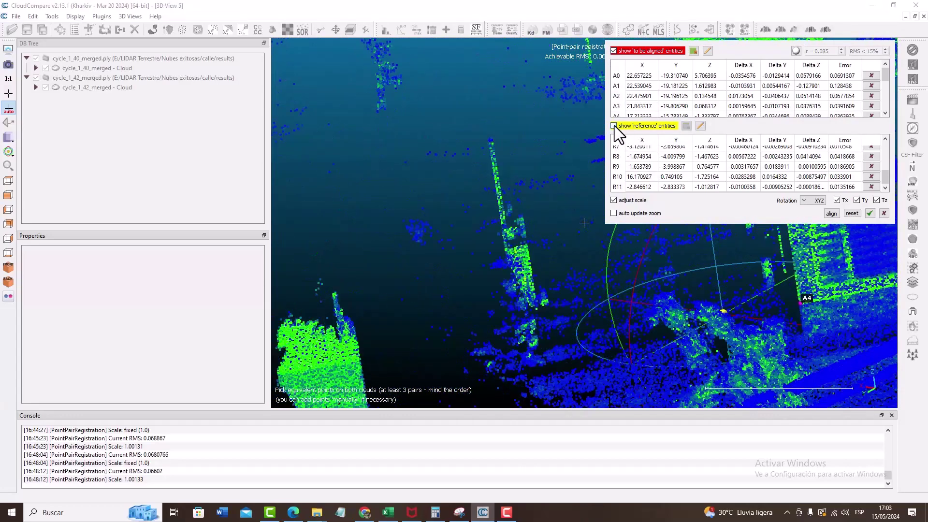
left_click(614, 126)
left_click(614, 125)
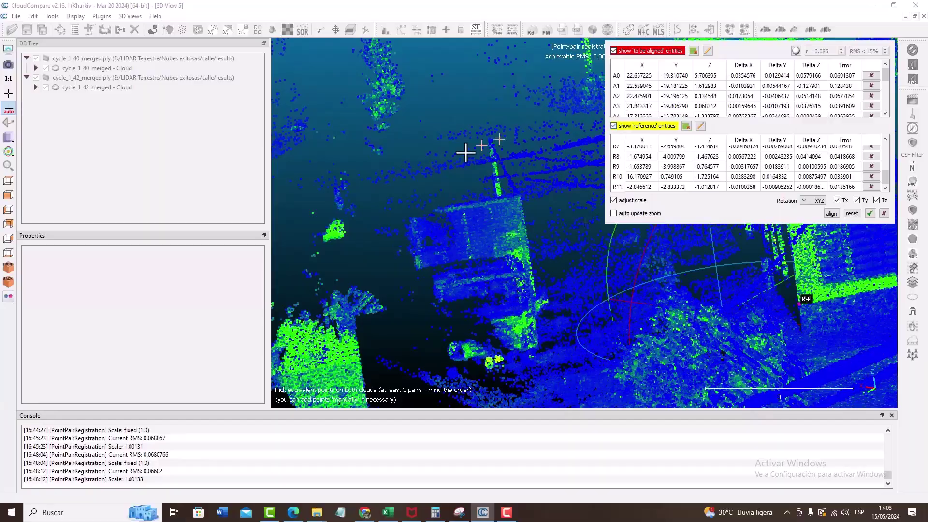
- Examine the distribution of points R0 to R11 across the whole street from several overview angles
scroll(468, 181, "down", 8)
right_click_drag(660, 272, 533, 241)
left_click_drag(532, 240, 640, 317)
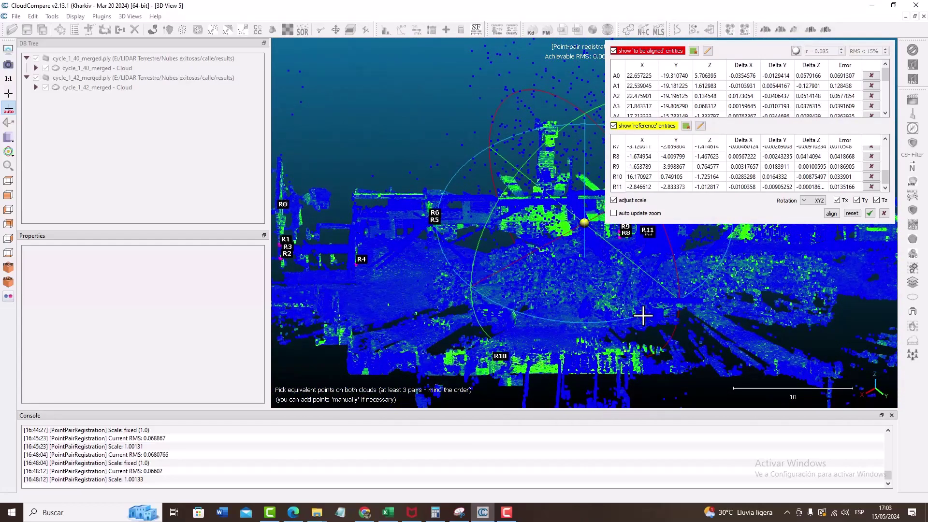
left_click_drag(553, 258, 696, 311)
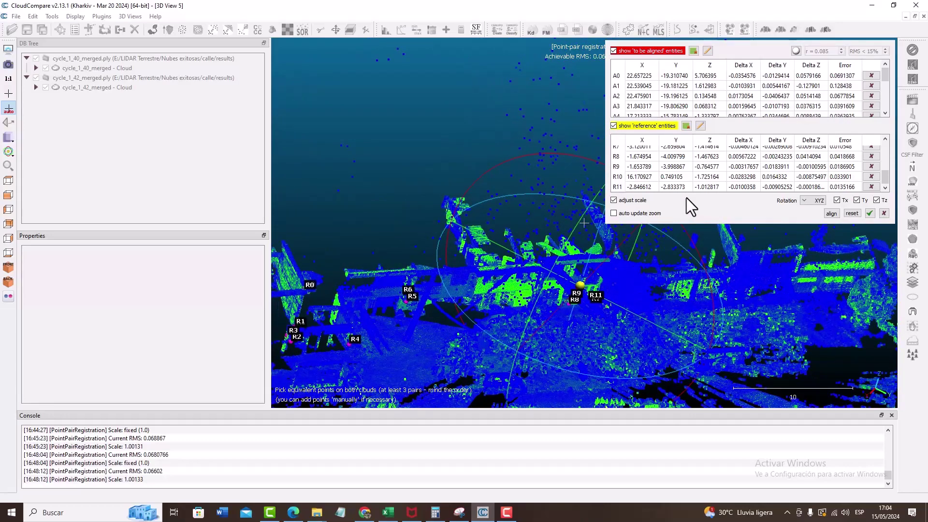
scroll(589, 277, "down", 5)
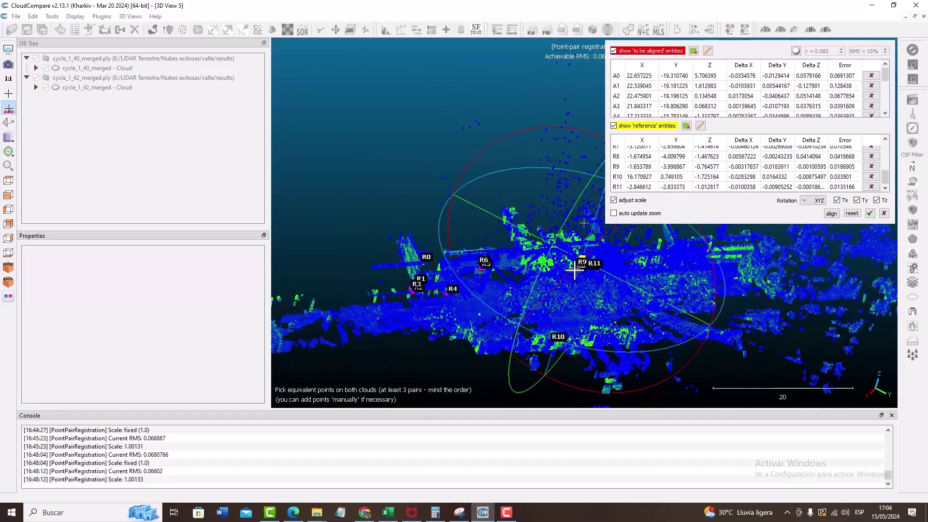
scroll(589, 277, "down", 3)
right_click_drag(579, 278, 474, 320)
left_click_drag(476, 318, 550, 115)
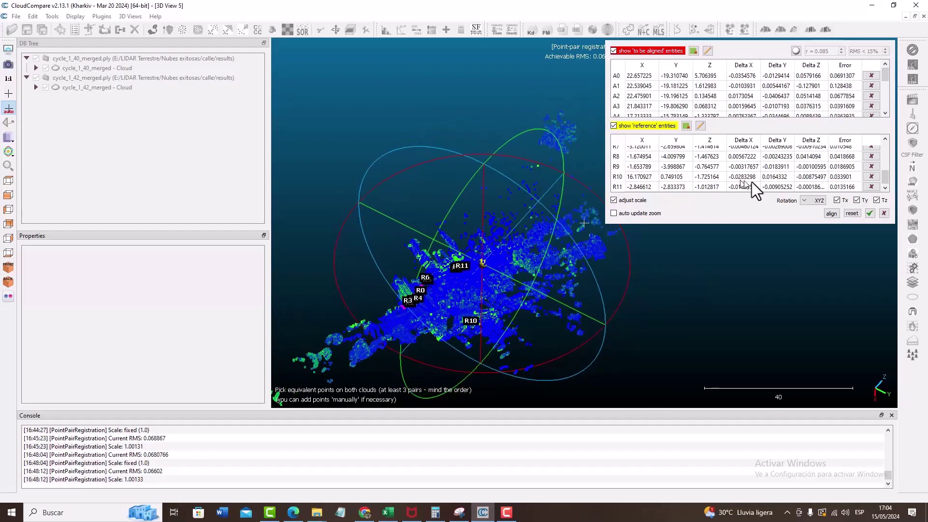
- Review the reference point errors, then align the clouds from the point pairs with scale adjustment and accept the registration
scroll(841, 183, "up", 3)
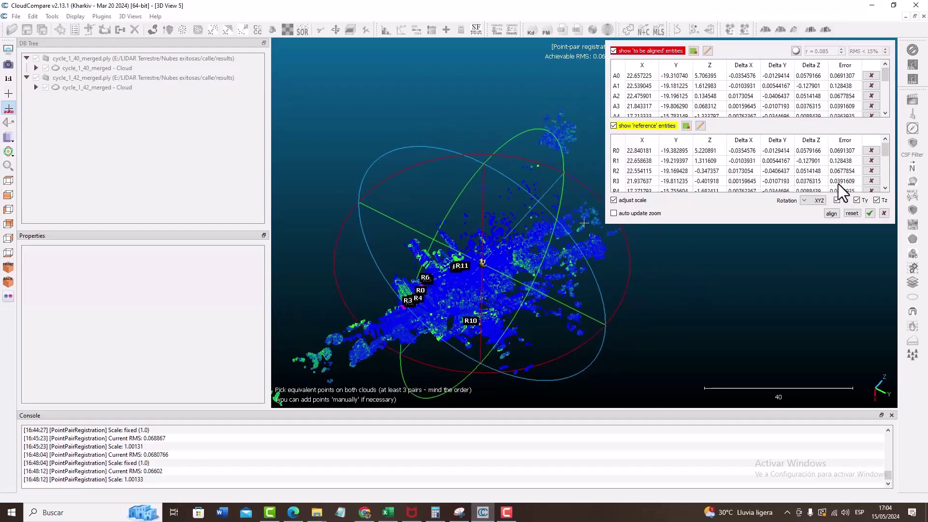
left_click(831, 213)
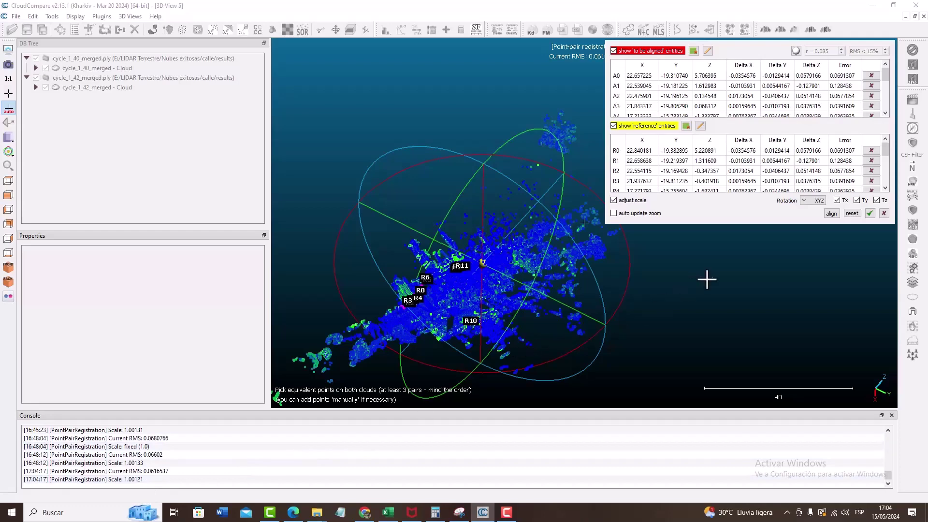
left_click(868, 214)
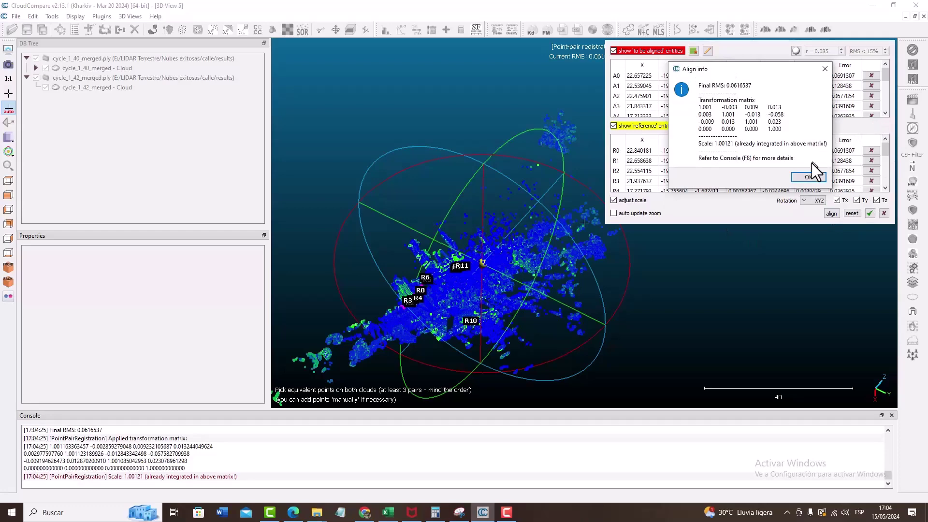
left_click(808, 177)
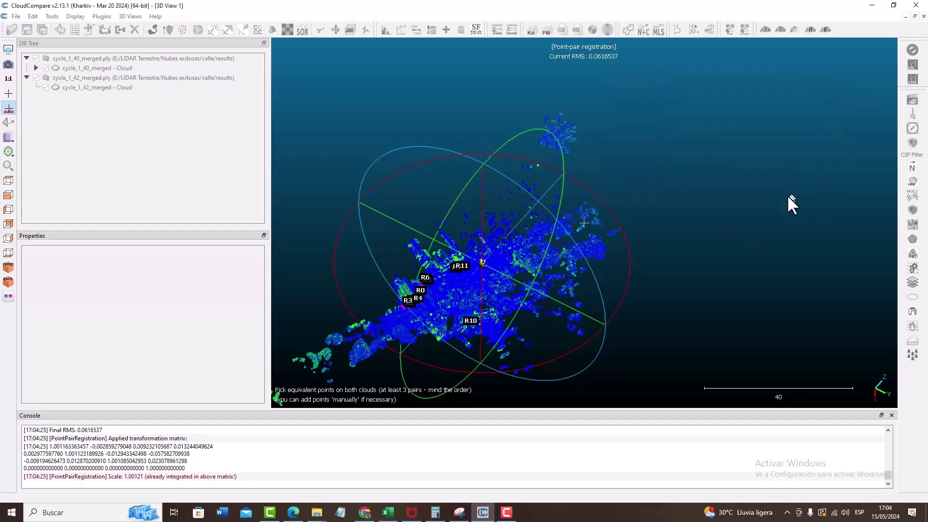
- Examine the registered clouds from an overview and up close around the parked car to judge how well its surfaces match
scroll(591, 304, "up", 5)
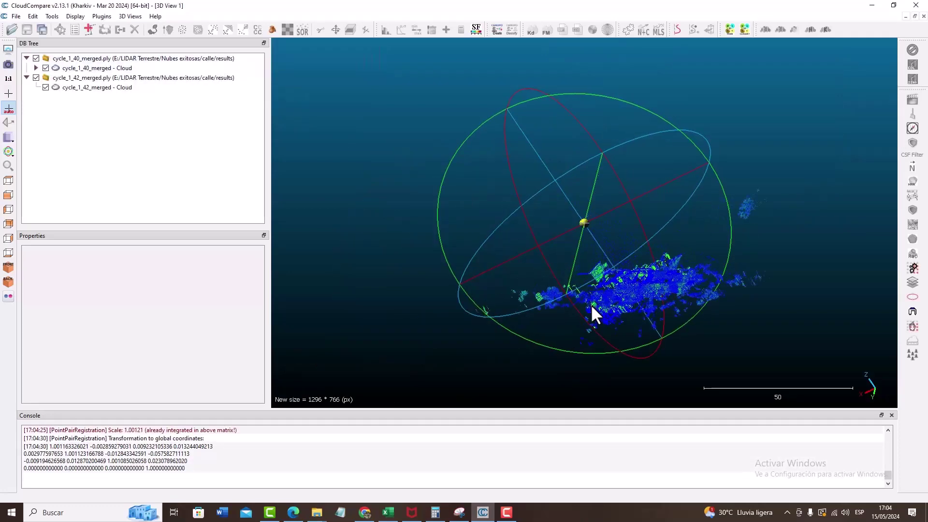
right_click_drag(653, 284, 522, 171)
left_click_drag(523, 171, 652, 193)
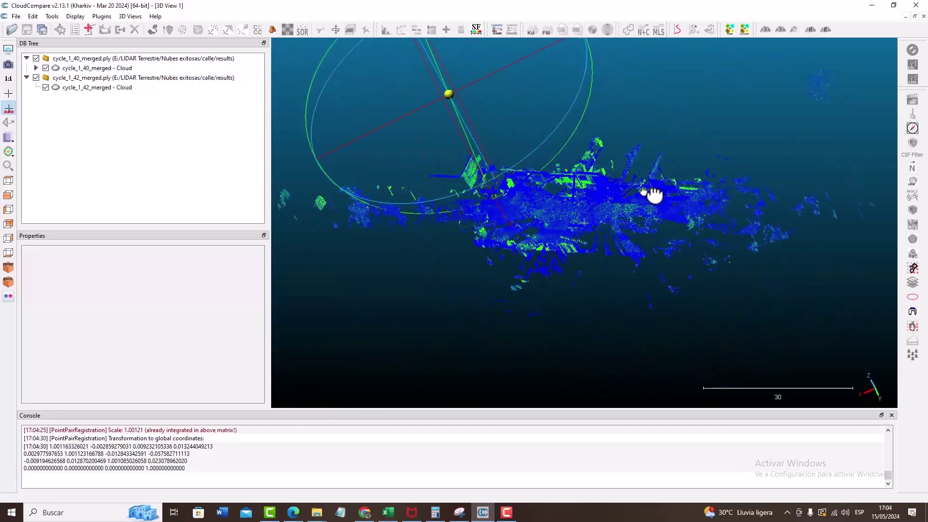
scroll(561, 225, "up", 8)
scroll(558, 205, "up", 10)
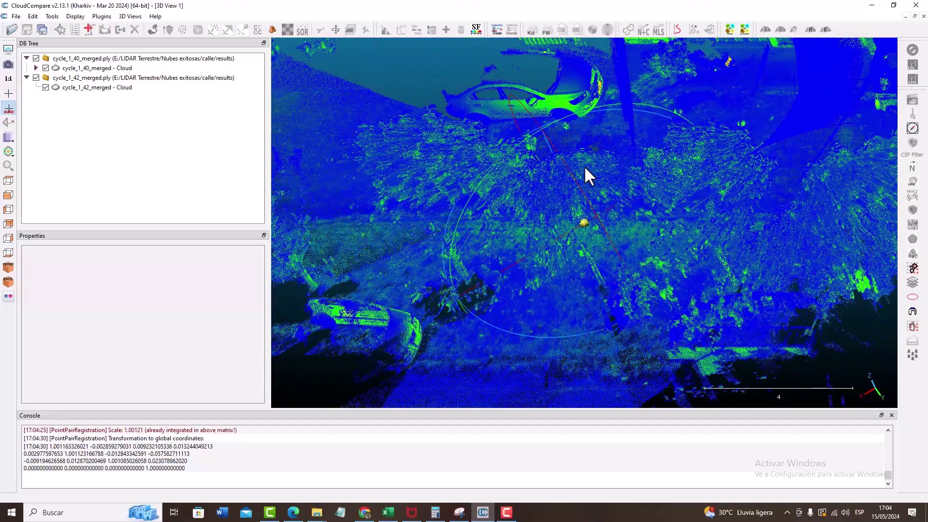
scroll(584, 165, "up", 2)
right_click_drag(574, 107, 654, 248)
scroll(654, 248, "up", 7)
scroll(645, 216, "up", 2)
right_click_drag(721, 218, 793, 241)
scroll(645, 227, "up", 3)
scroll(662, 278, "up", 5)
left_click_drag(793, 240, 463, 195)
left_click_drag(590, 191, 666, 299)
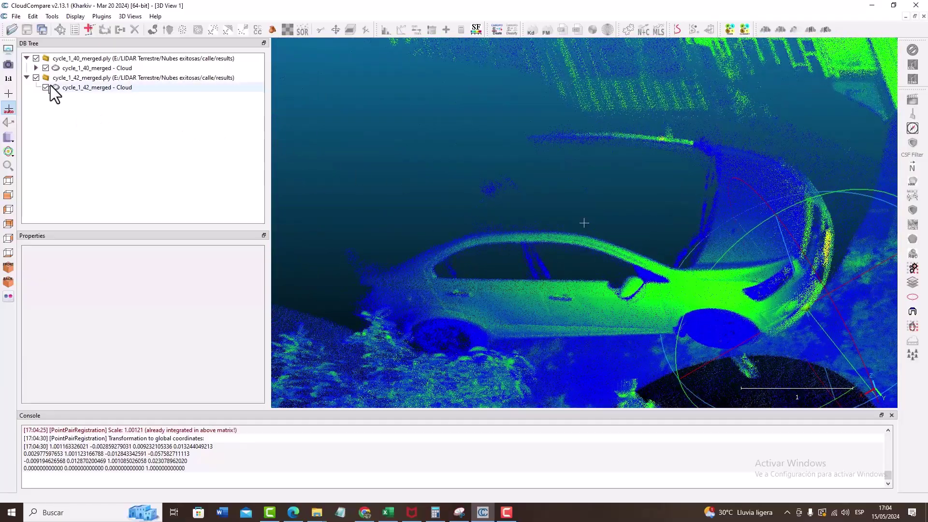
scroll(520, 315, "up", 5)
left_click_drag(653, 302, 682, 261)
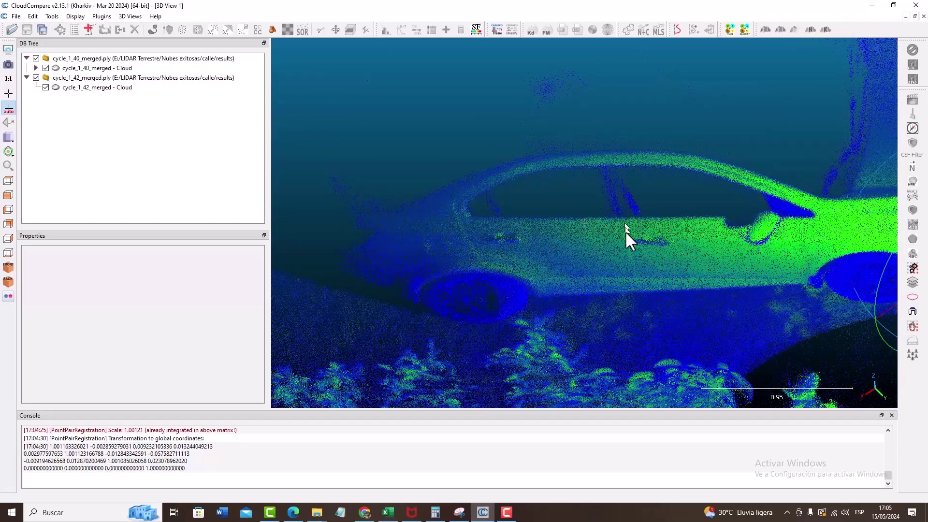
scroll(639, 230, "down", 10)
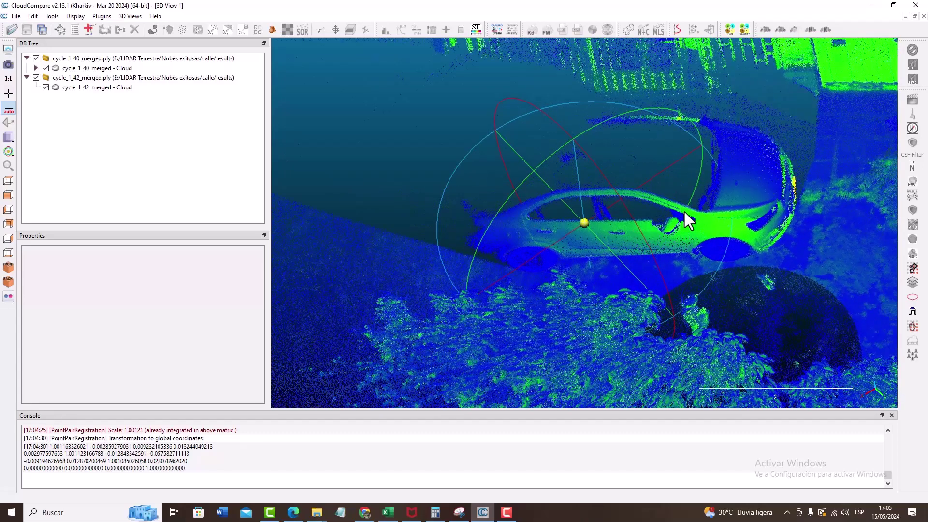
- Use point picking to read the intensity on the parked car's front door and on its hood
left_click(60, 29)
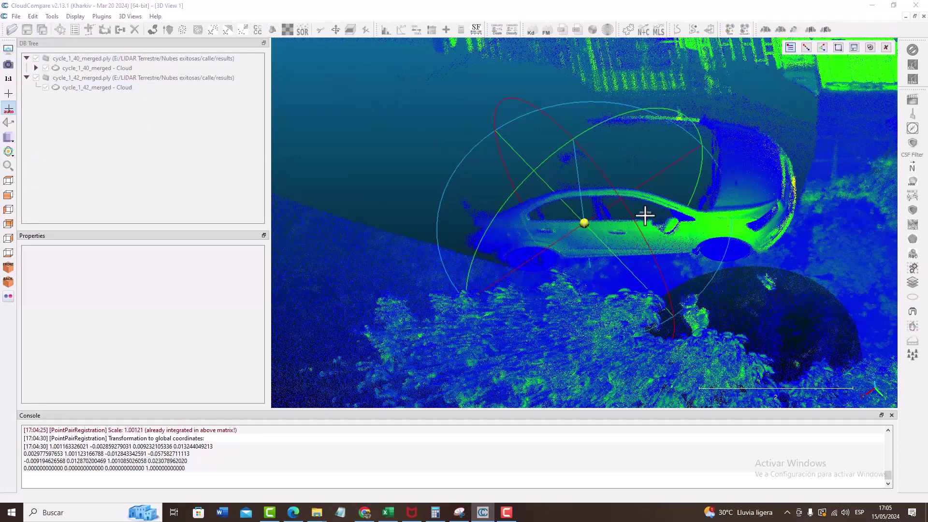
left_click(650, 236)
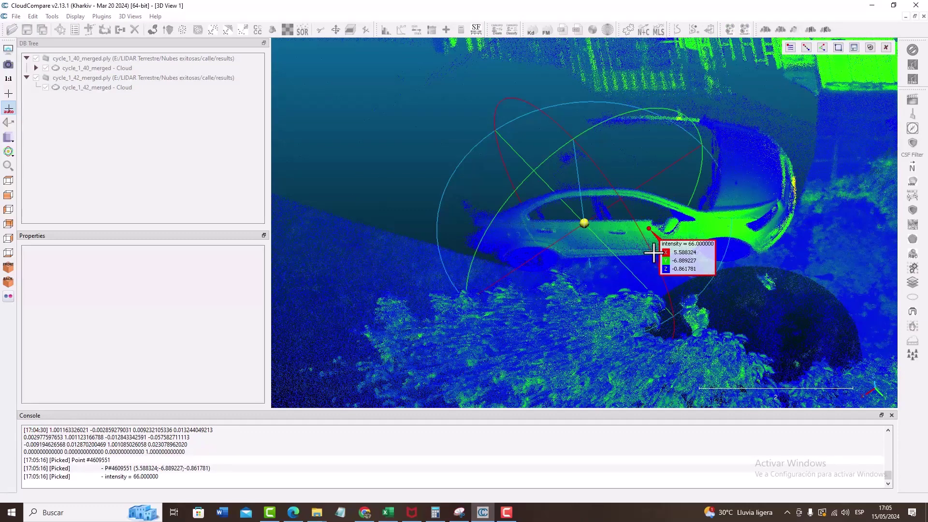
left_click(738, 150)
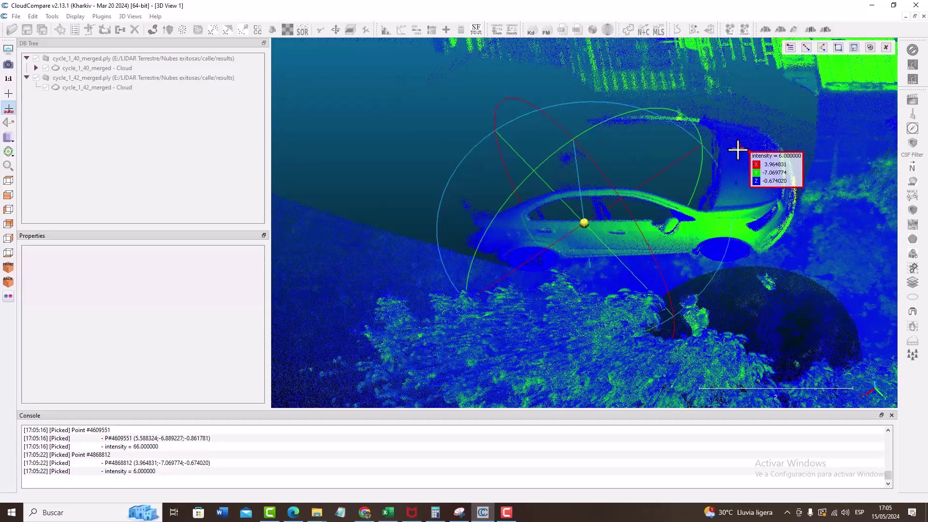
- Pick a point on the yellow patch of the object in front of the house to read its intensity
scroll(667, 211, "down", 10)
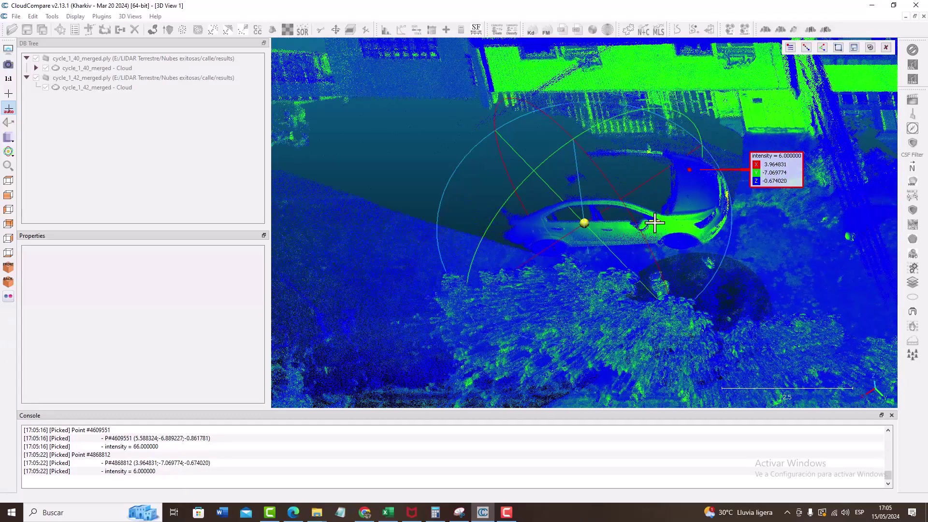
right_click_drag(733, 203, 558, 205)
left_click_drag(562, 205, 445, 232)
left_click_drag(493, 191, 635, 159)
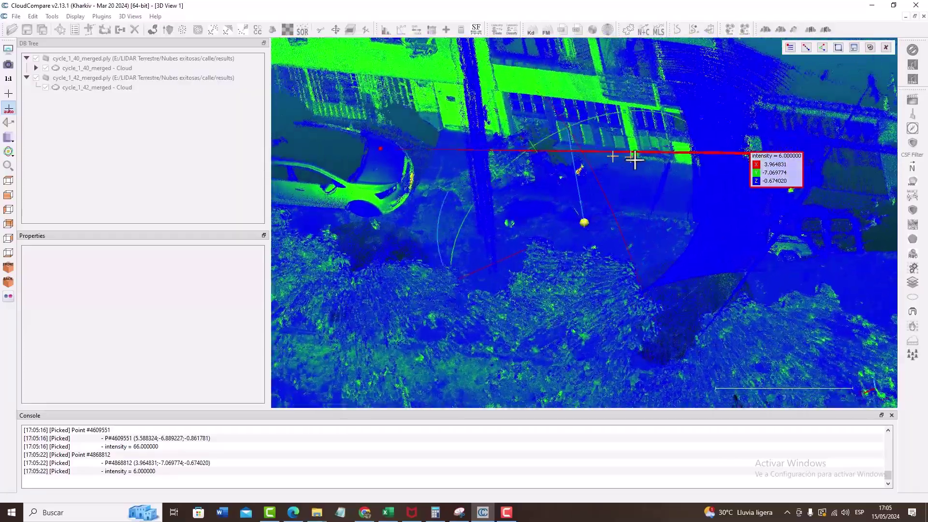
scroll(582, 162, "up", 6)
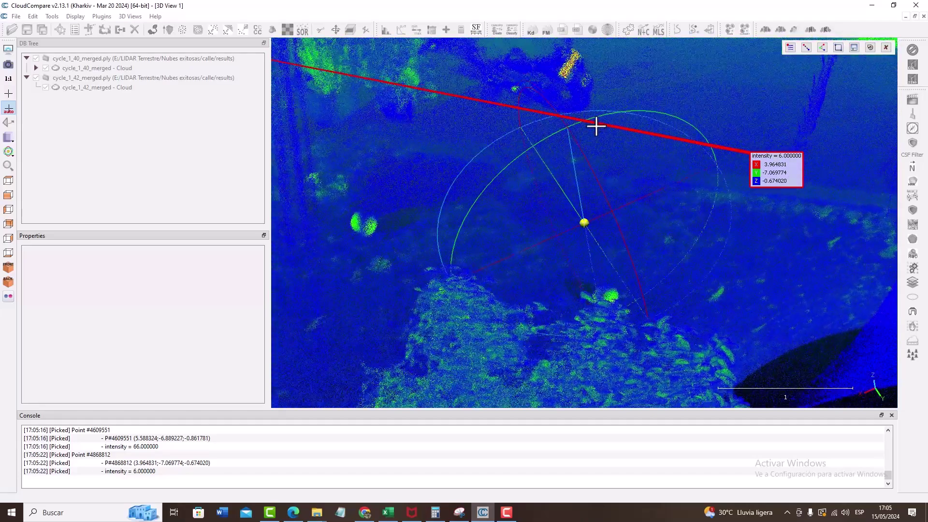
right_click_drag(596, 126, 604, 246)
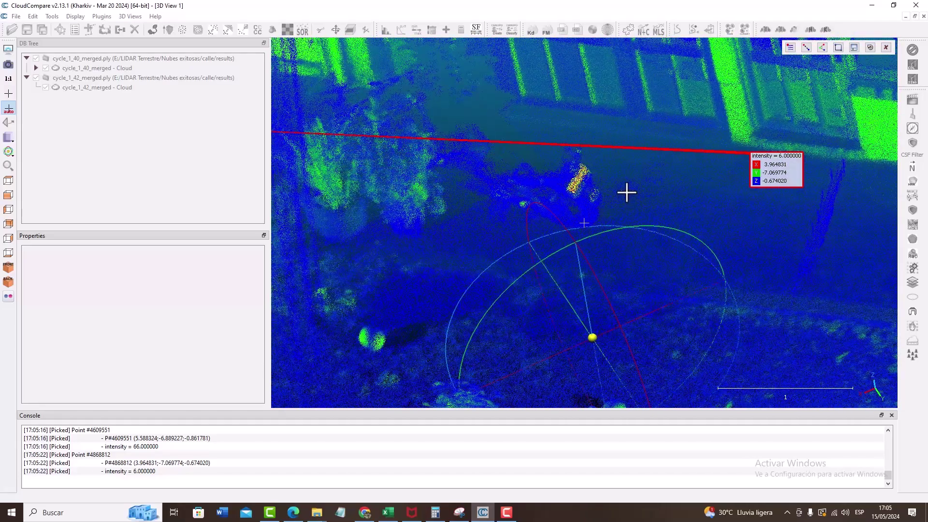
scroll(596, 182, "up", 3)
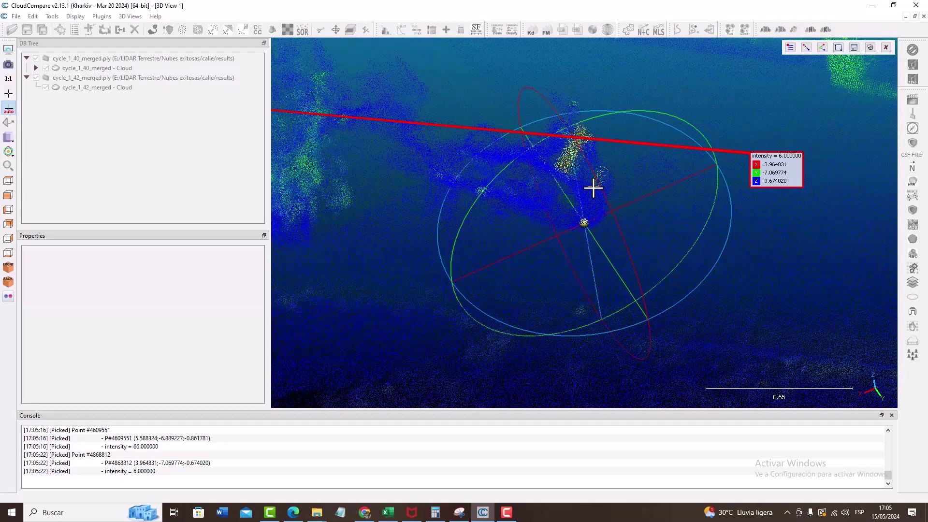
left_click(565, 162)
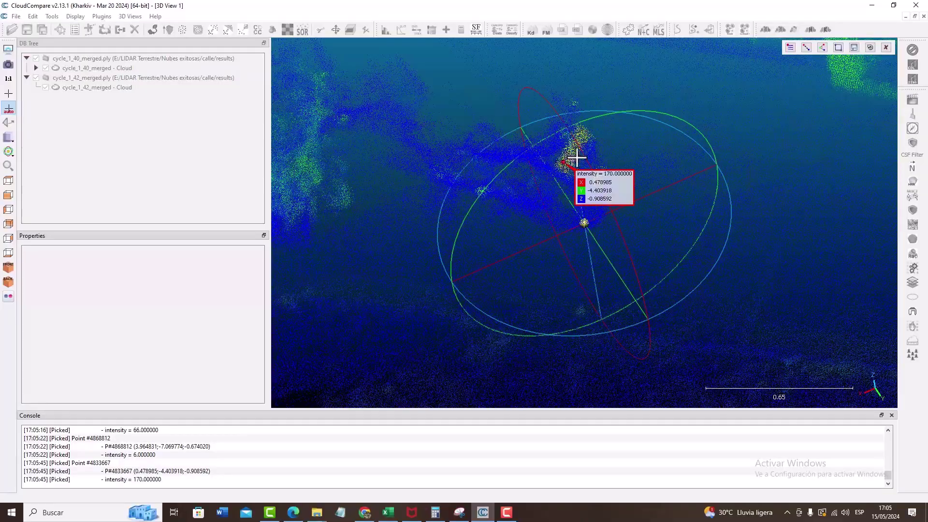
- Pick points on the house's corner facade wall and on the blue structure beside the house to read their intensities
scroll(578, 160, "down", 7)
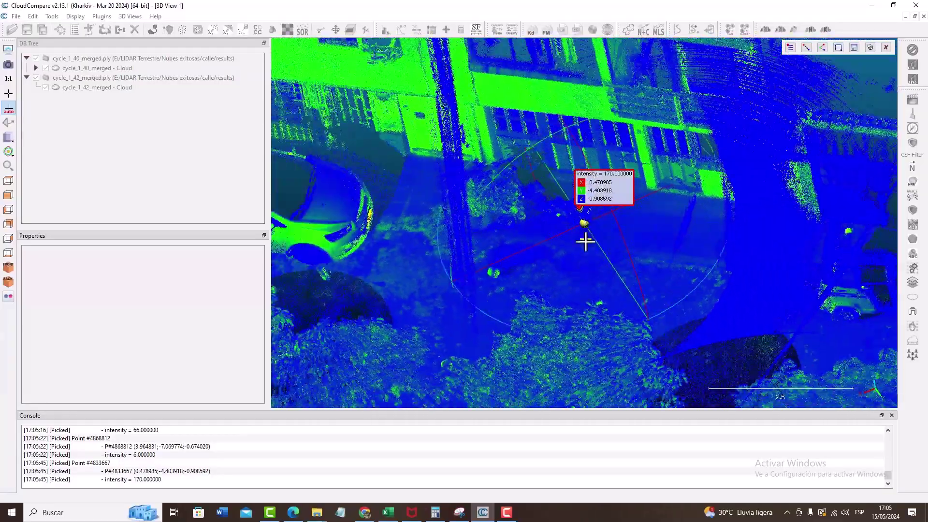
right_click_drag(665, 267, 592, 253)
left_click_drag(591, 253, 689, 235)
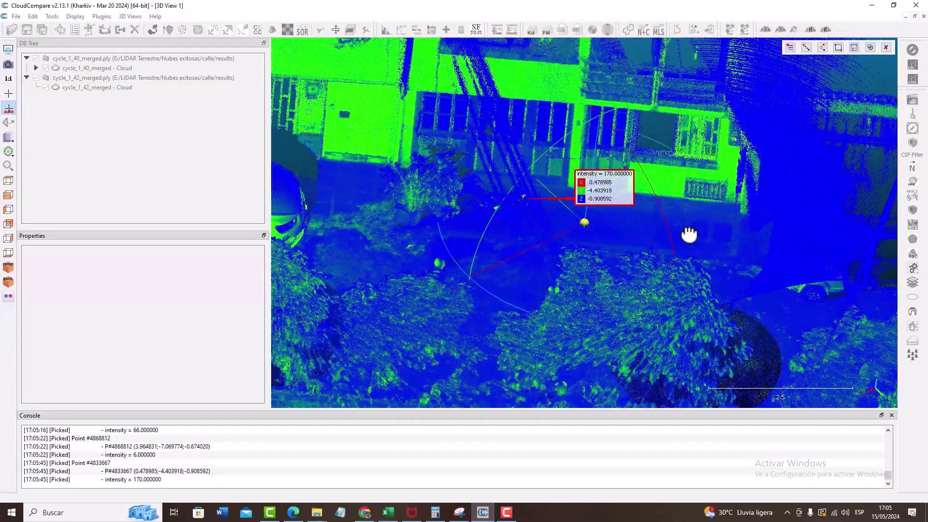
right_click_drag(639, 215, 632, 228)
left_click_drag(631, 228, 660, 236)
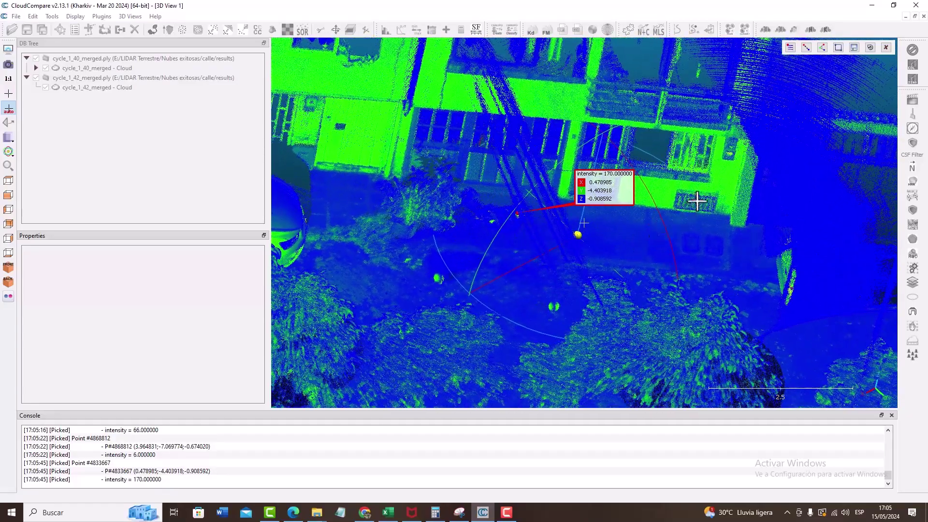
left_click(721, 179)
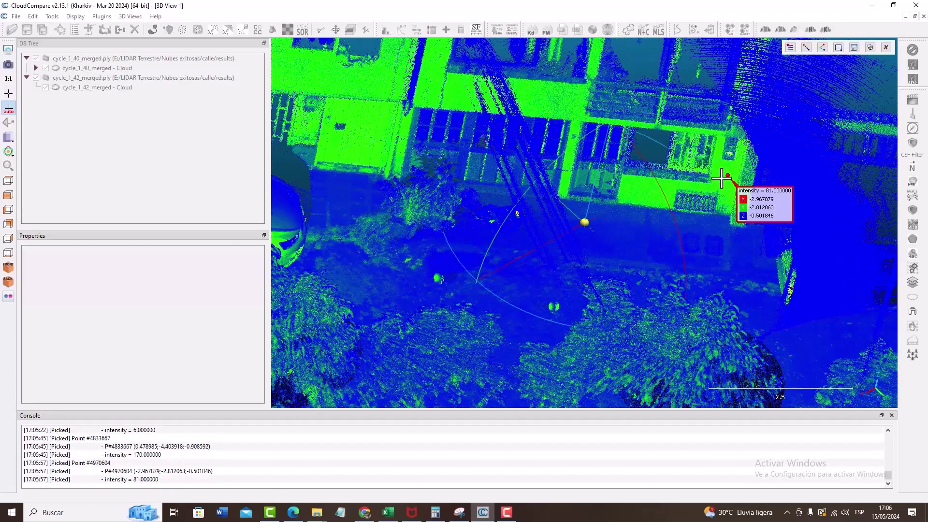
left_click_drag(721, 178, 805, 220)
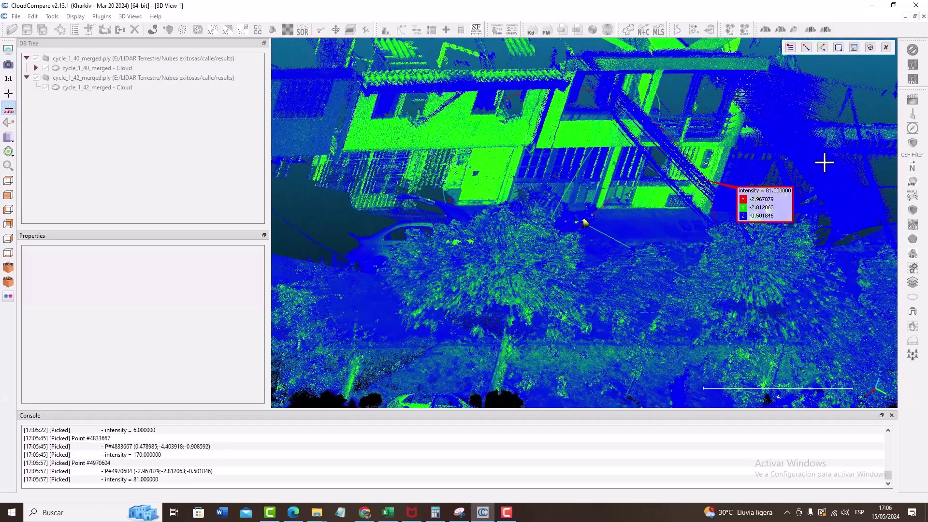
left_click(818, 195)
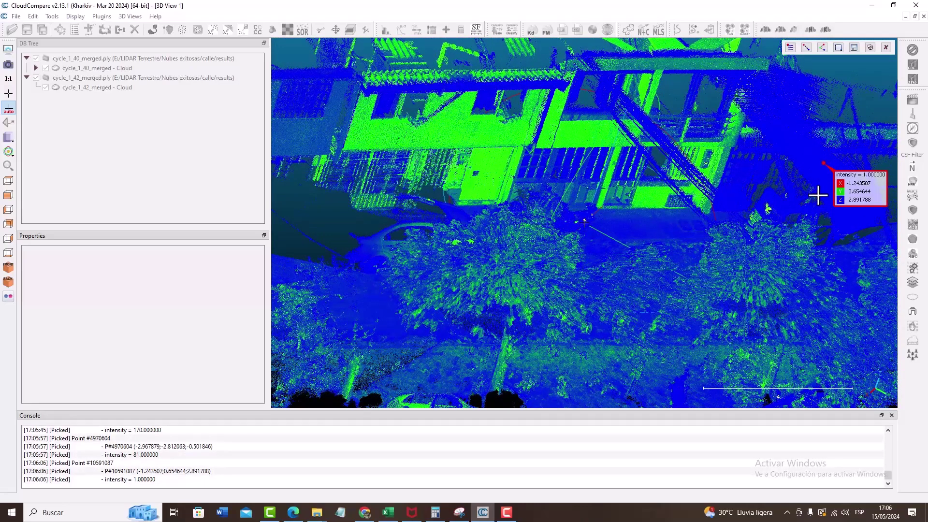
- Measure the point-to-point distance between the two dark circular scanner positions on the ground in front of the house
left_click_drag(628, 206, 512, 225)
scroll(556, 134, "up", 4)
left_click_drag(556, 135, 657, 317)
left_click_drag(580, 358, 630, 310)
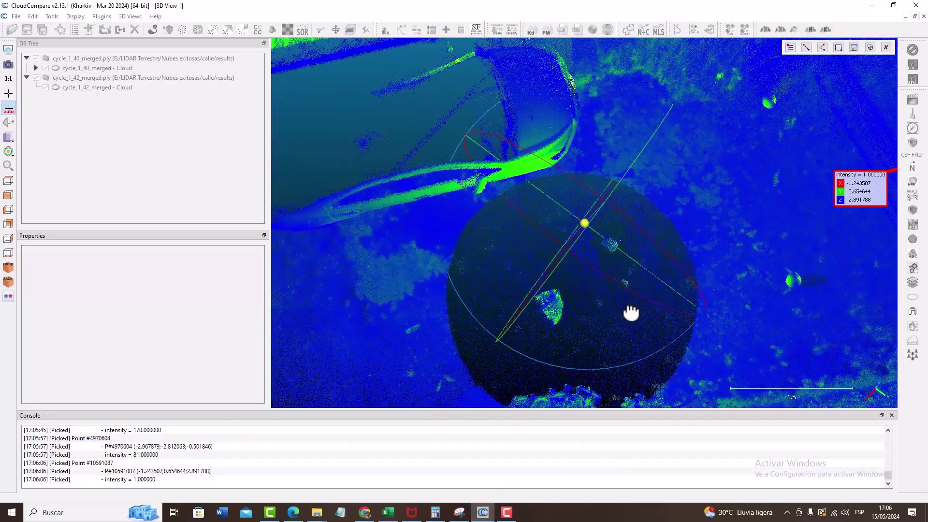
scroll(598, 231, "down", 7)
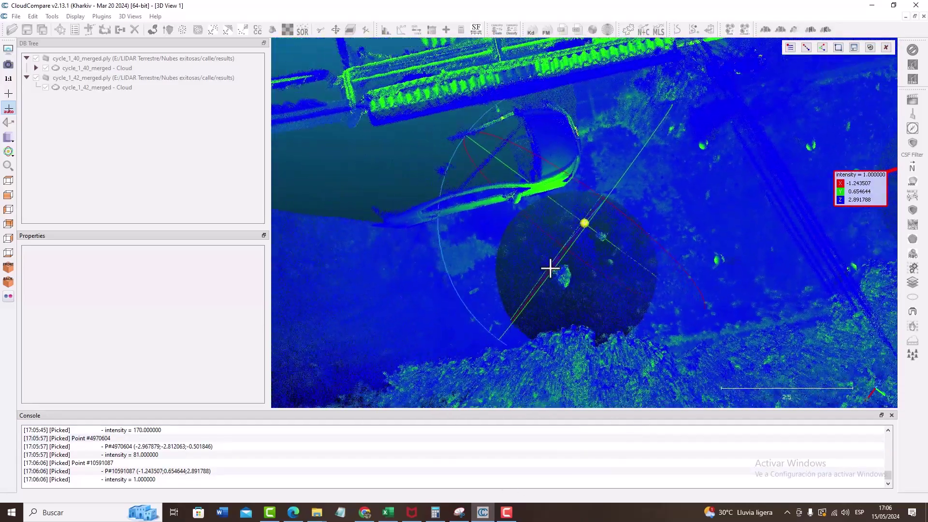
right_click_drag(711, 225, 490, 240)
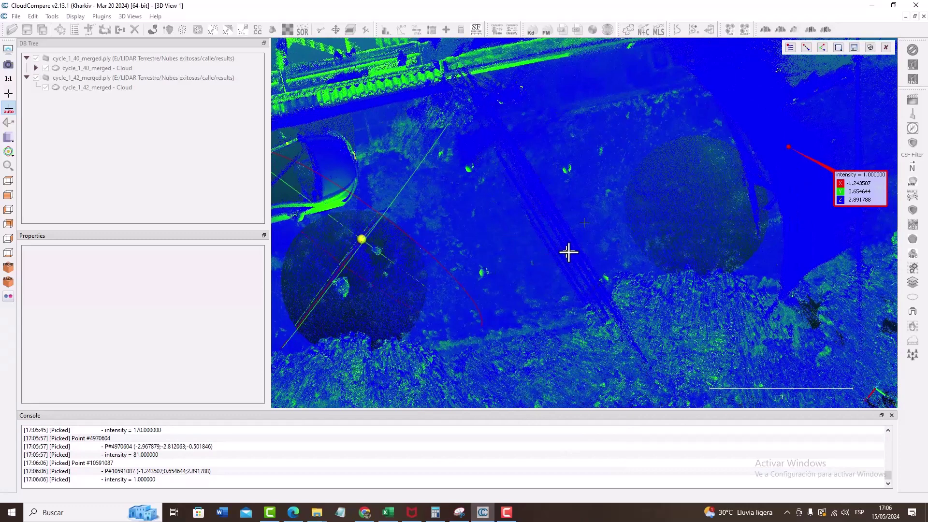
left_click_drag(663, 244, 511, 231)
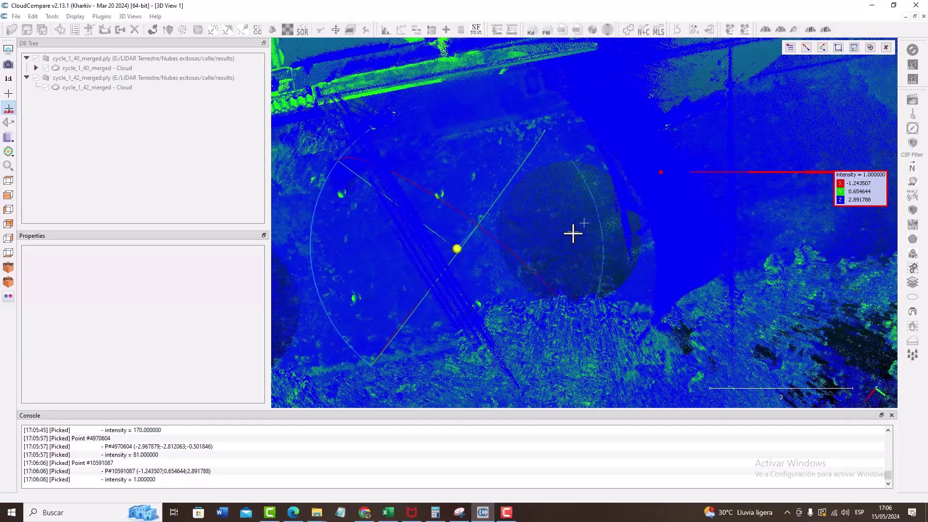
double_click(584, 249)
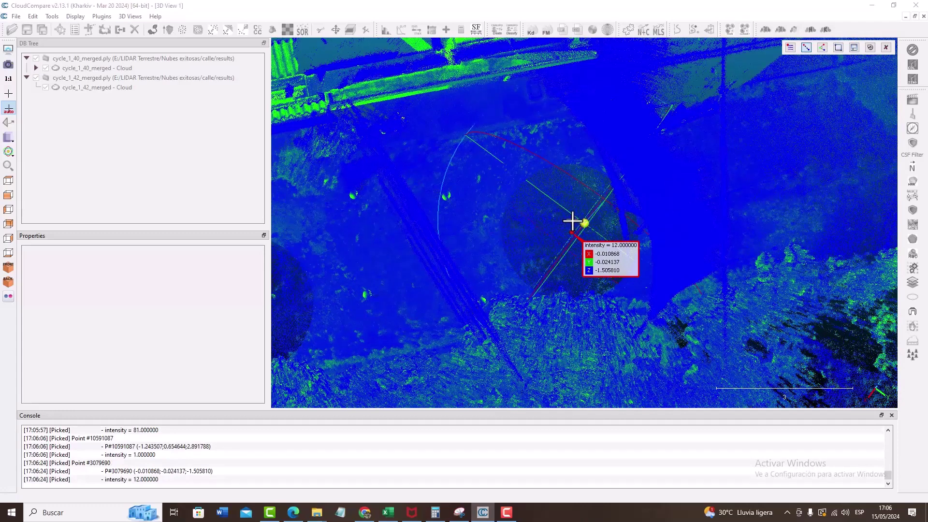
left_click(510, 292)
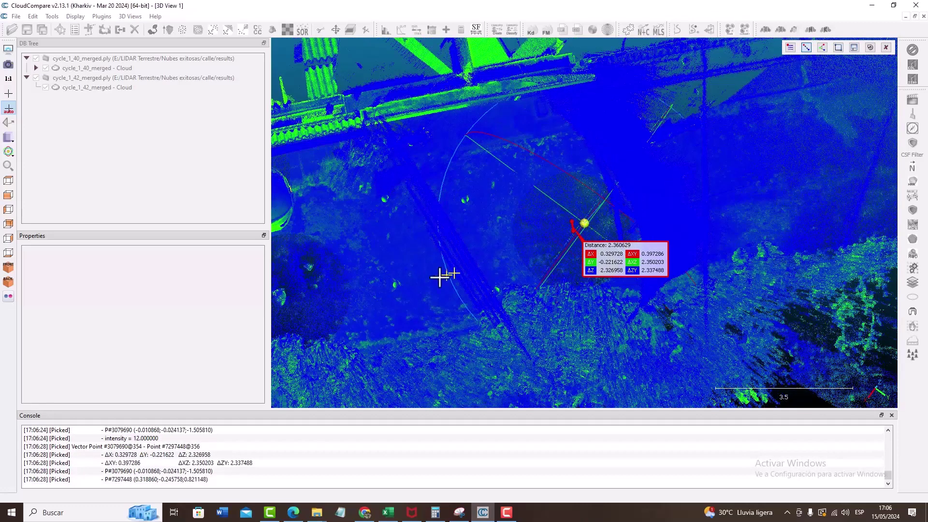
right_click_drag(301, 293, 410, 282)
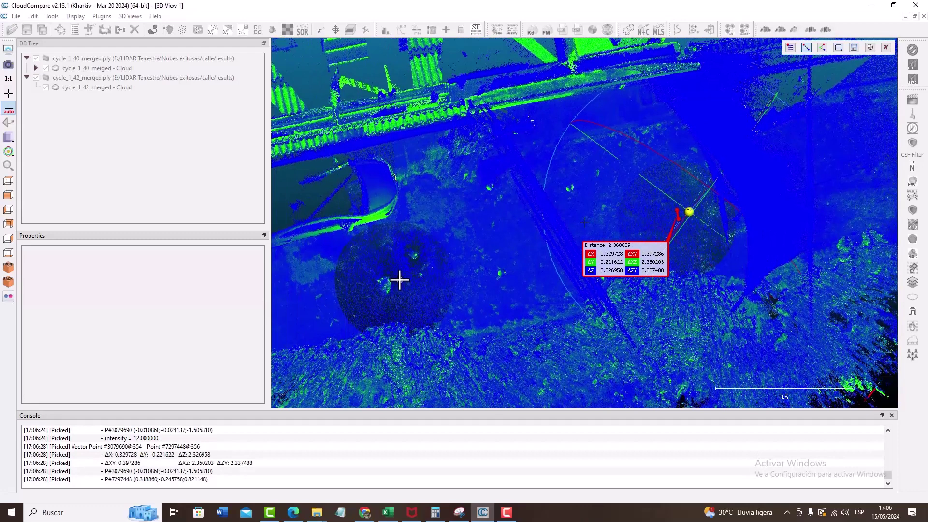
double_click(670, 215)
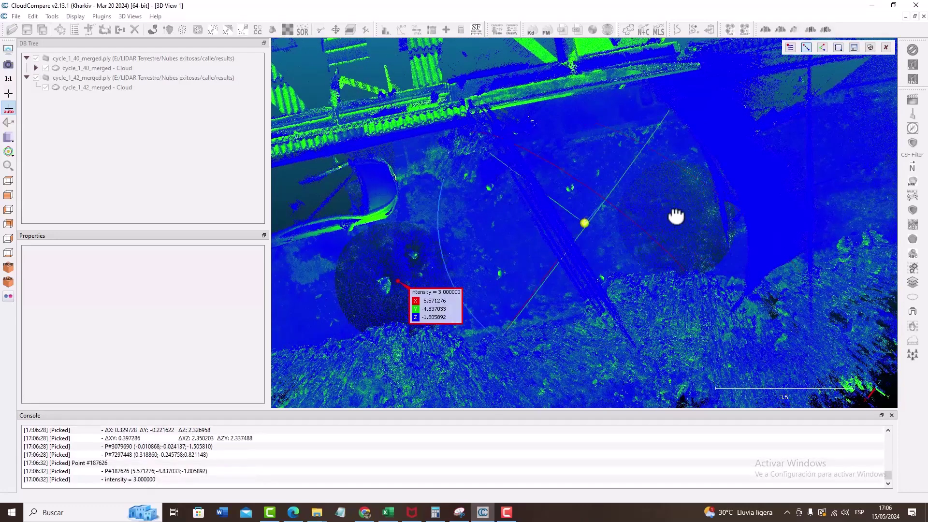
left_click(675, 216)
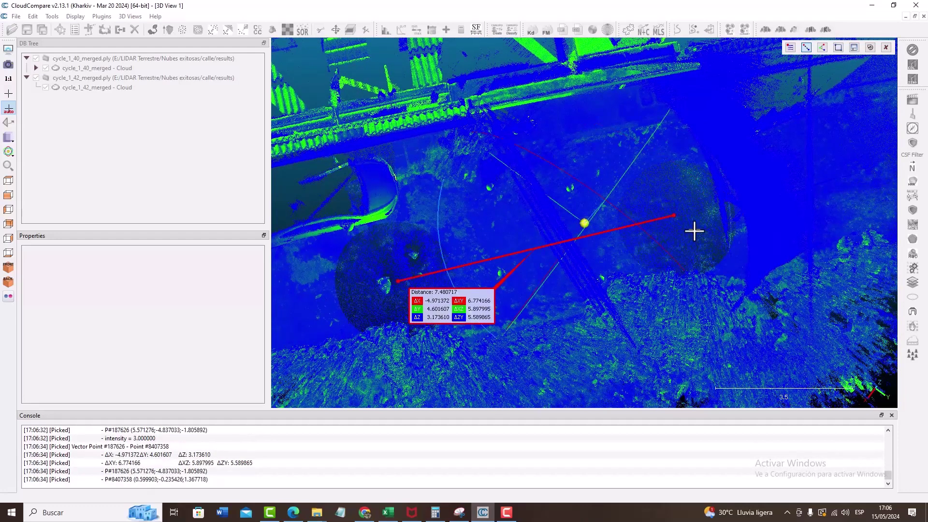
- Examine the measured span from an overview, and inspect the house facade along to its corner pillar
scroll(687, 242, "down", 3)
right_click_drag(643, 312, 621, 261)
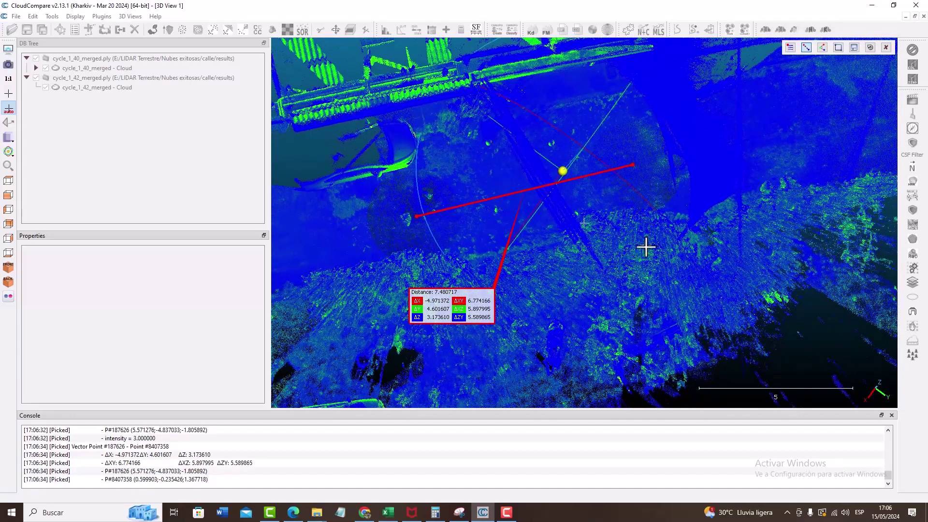
left_click_drag(647, 247, 564, 237)
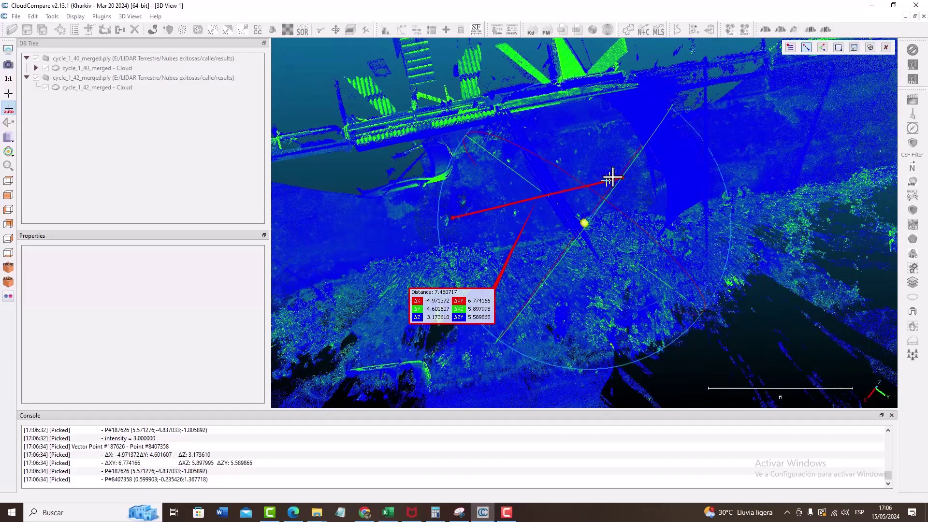
left_click_drag(611, 175, 586, 261)
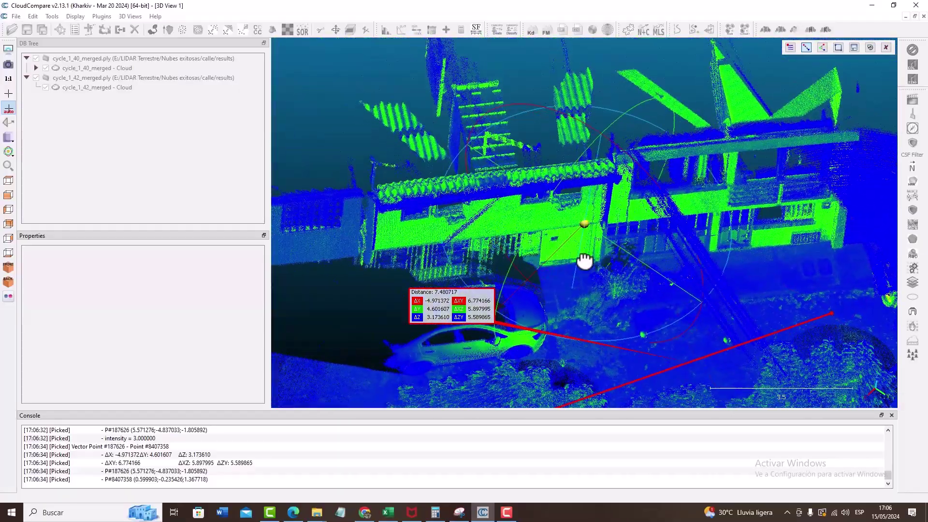
scroll(586, 261, "up", 5)
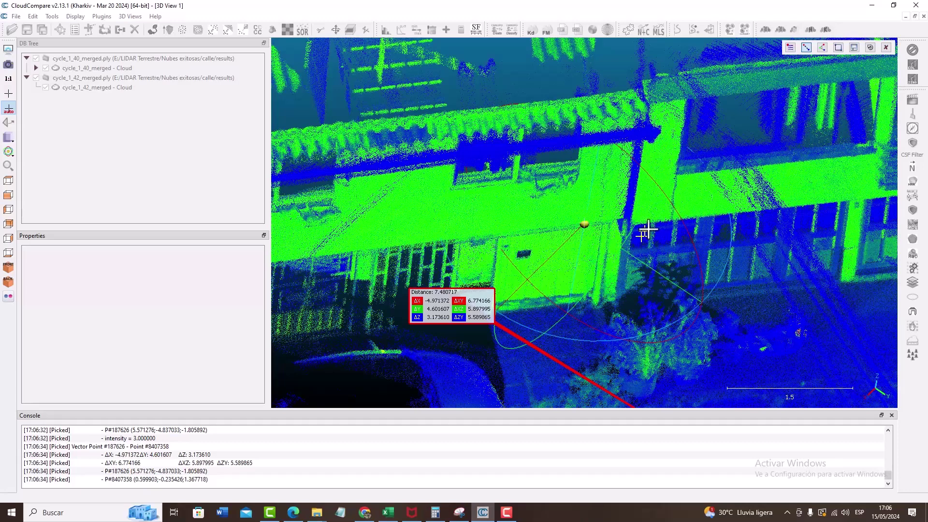
right_click_drag(675, 207, 441, 189)
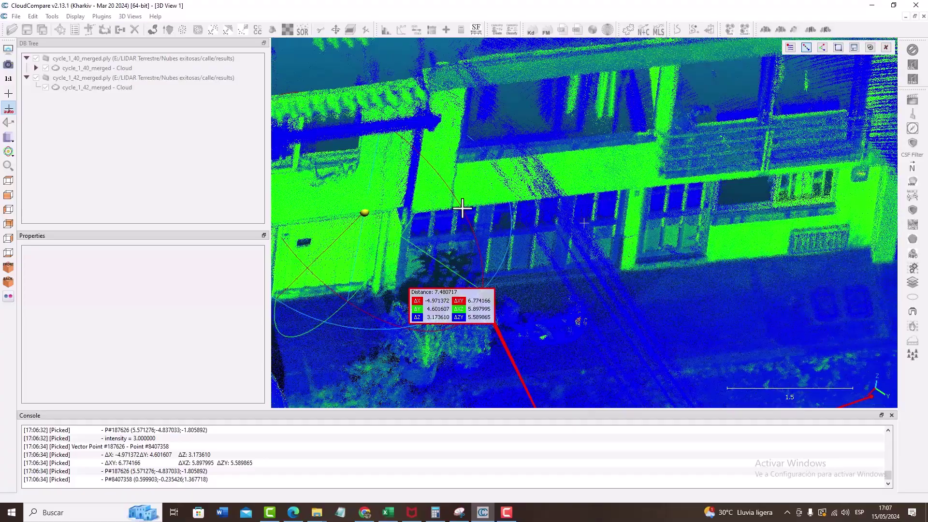
right_click_drag(854, 228, 666, 201)
scroll(663, 298, "up", 6)
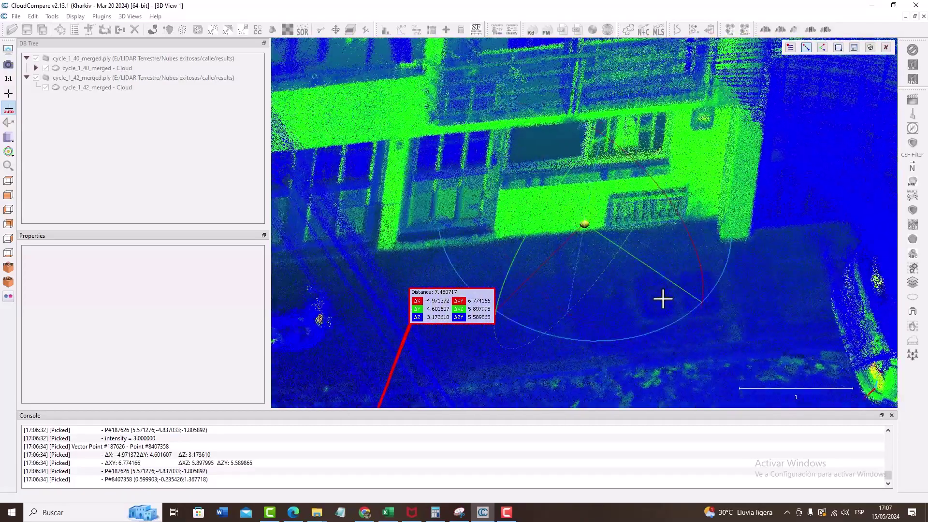
- Measure the distance at ground level from the foot of the facade wall to the outer edge of the corner pillar
left_click_drag(696, 253, 694, 288)
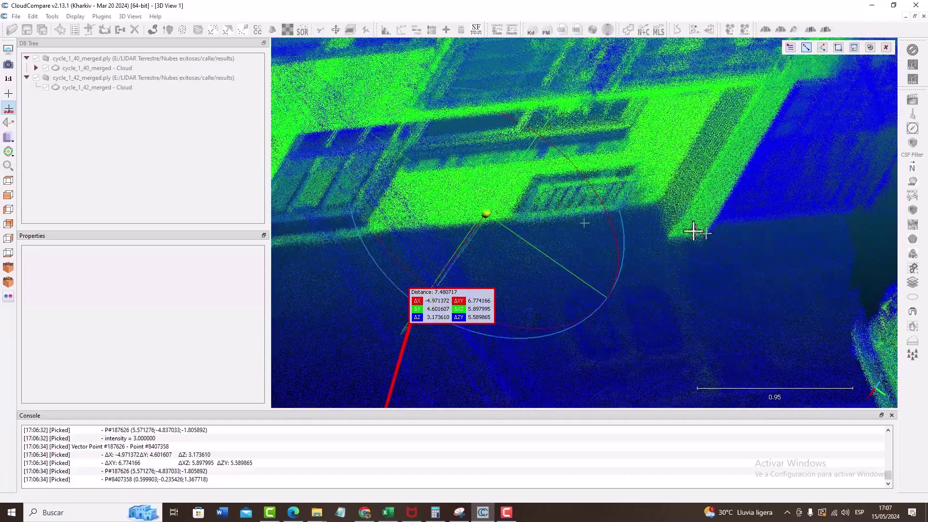
left_click(667, 237)
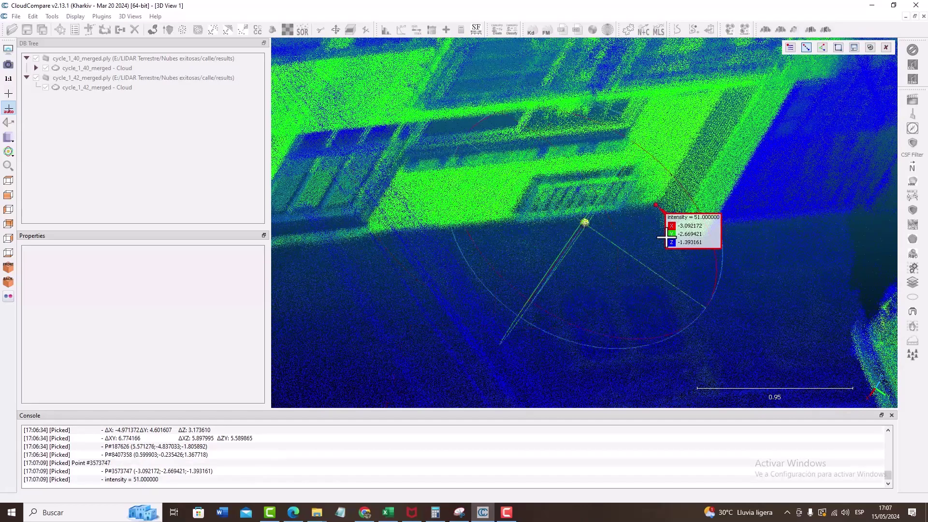
left_click(805, 48)
scroll(686, 216, "up", 2)
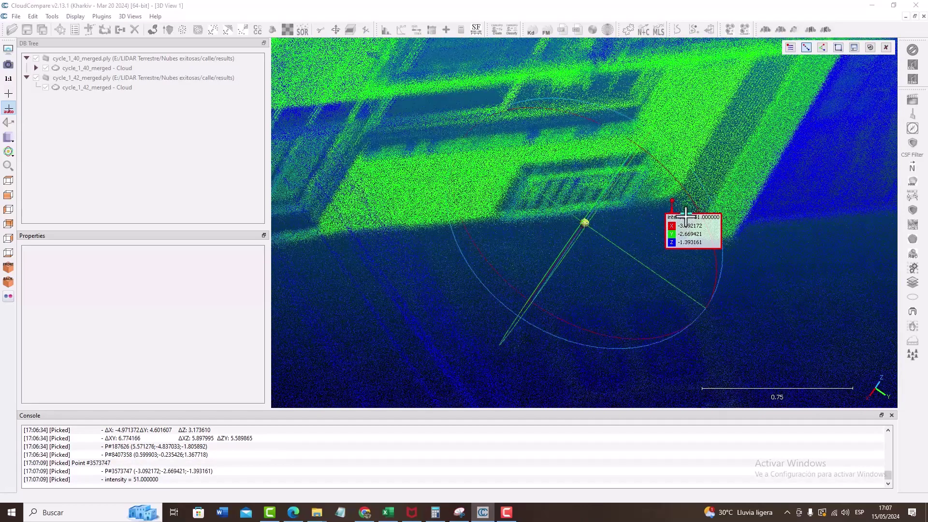
left_click_drag(686, 216, 773, 251)
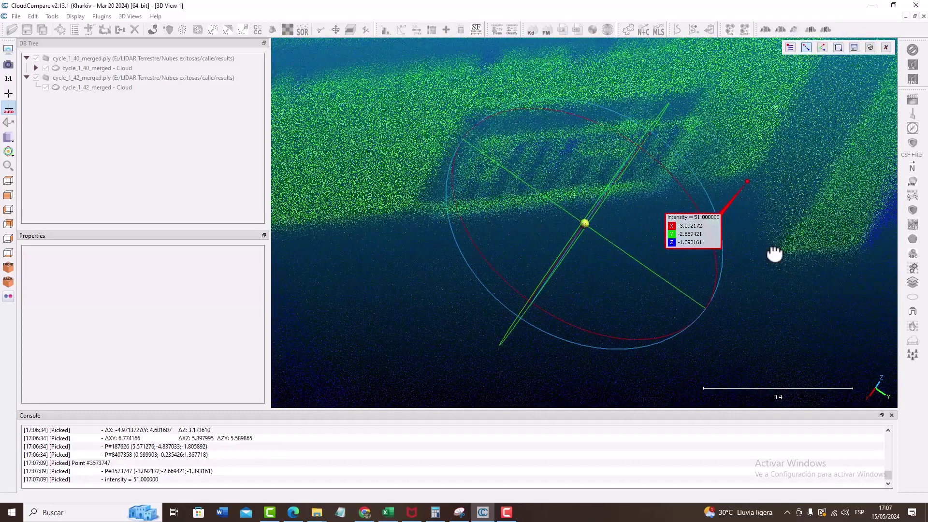
left_click(768, 267)
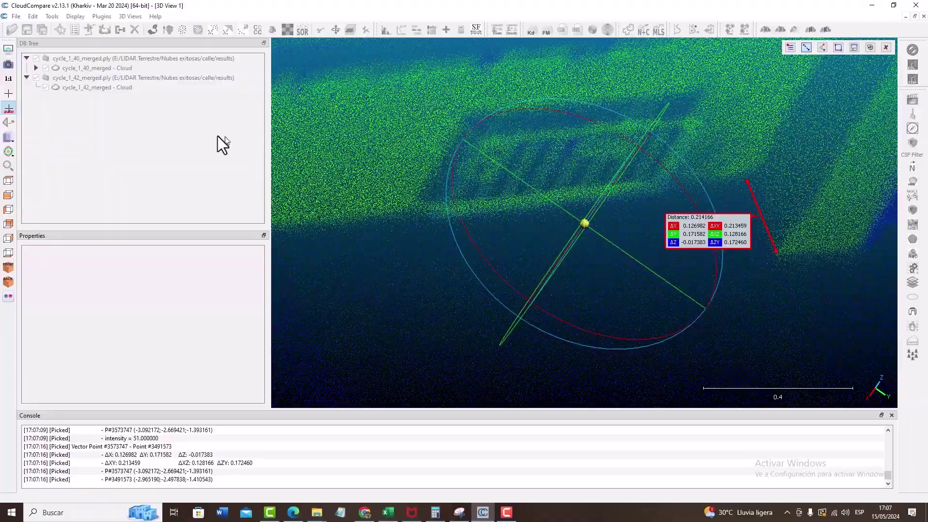
- Measure the house front along its base, from the foot of the corner pillar to the opposite end of the facade
left_click_drag(748, 238, 556, 227)
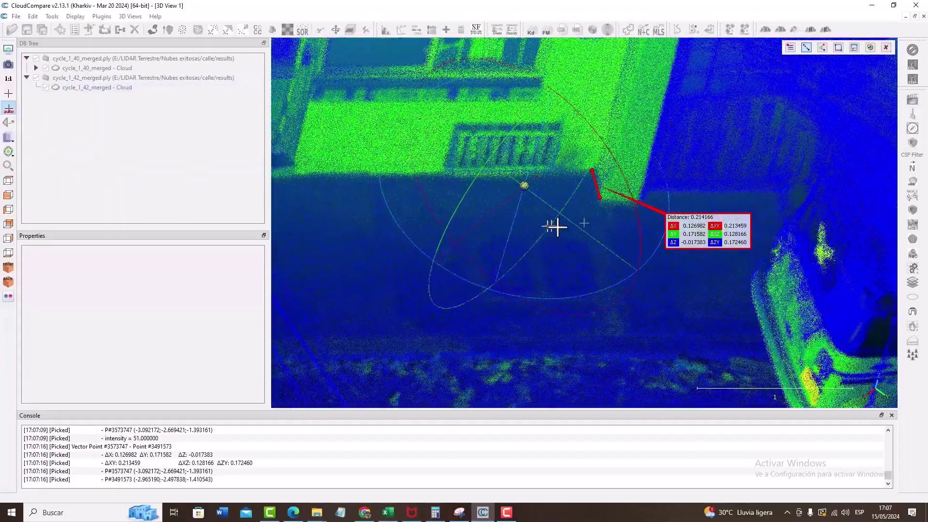
left_click(639, 206)
scroll(777, 208, "down", 7)
right_click_drag(478, 216, 734, 219)
left_click_drag(453, 228, 345, 211)
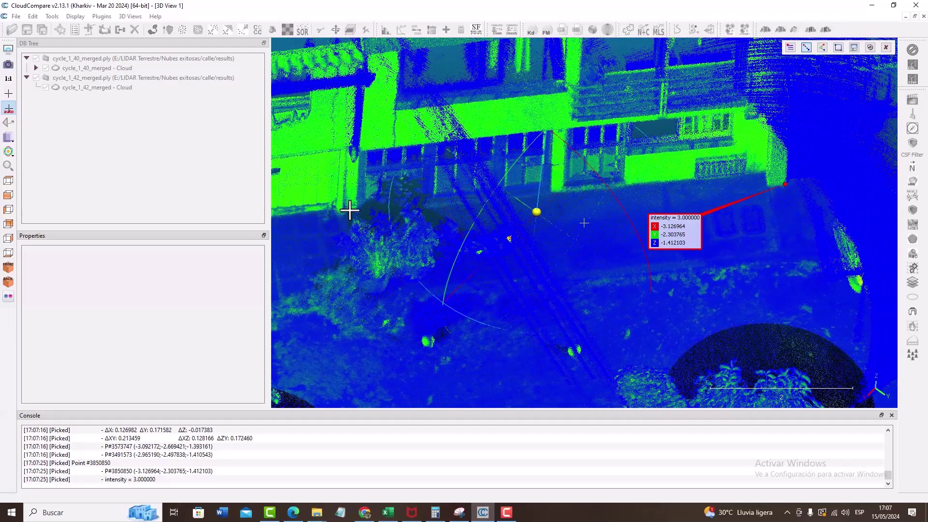
left_click(350, 210)
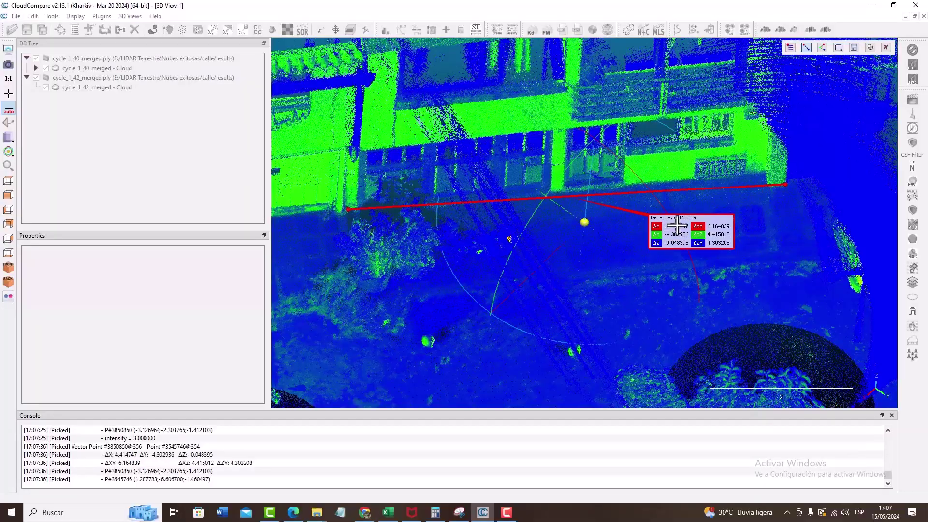
- Examine the upper facade and its wall edges up close to judge the cloud alignment, and end point picking
left_click_drag(686, 232, 534, 296)
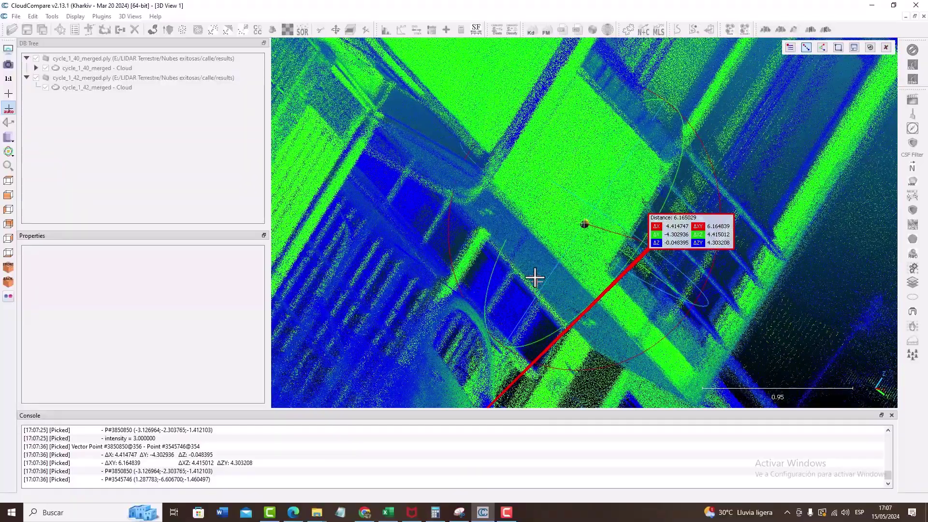
left_click_drag(512, 238, 435, 244)
left_click_drag(512, 192, 474, 174)
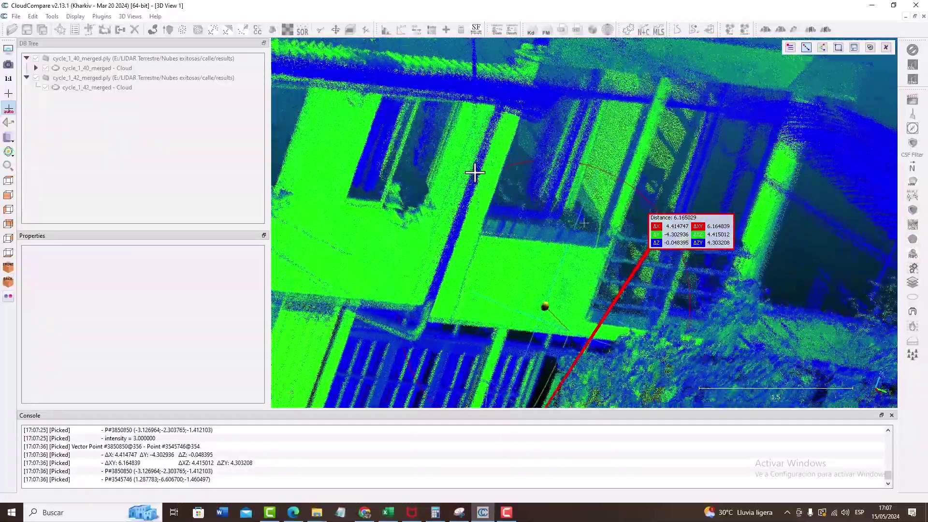
scroll(429, 319, "up", 5)
right_click_drag(411, 346, 408, 286)
left_click_drag(408, 286, 333, 244)
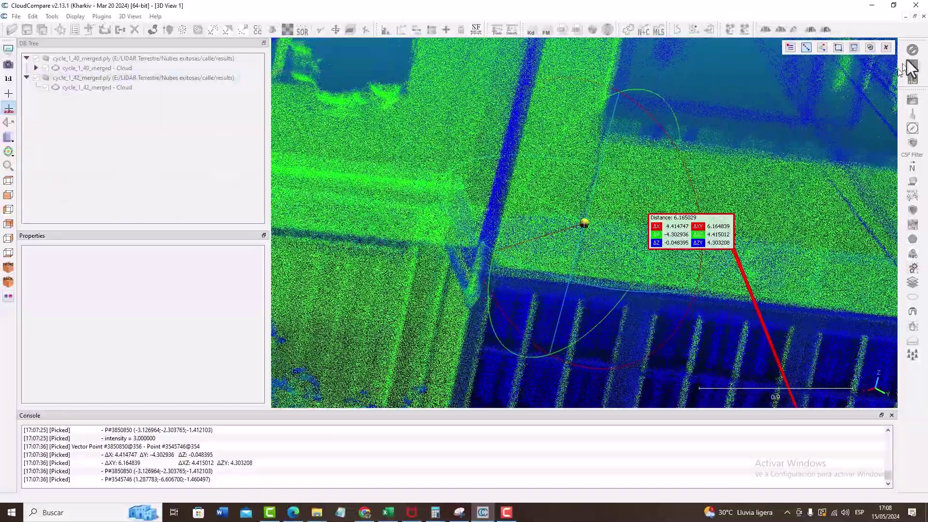
left_click(887, 48)
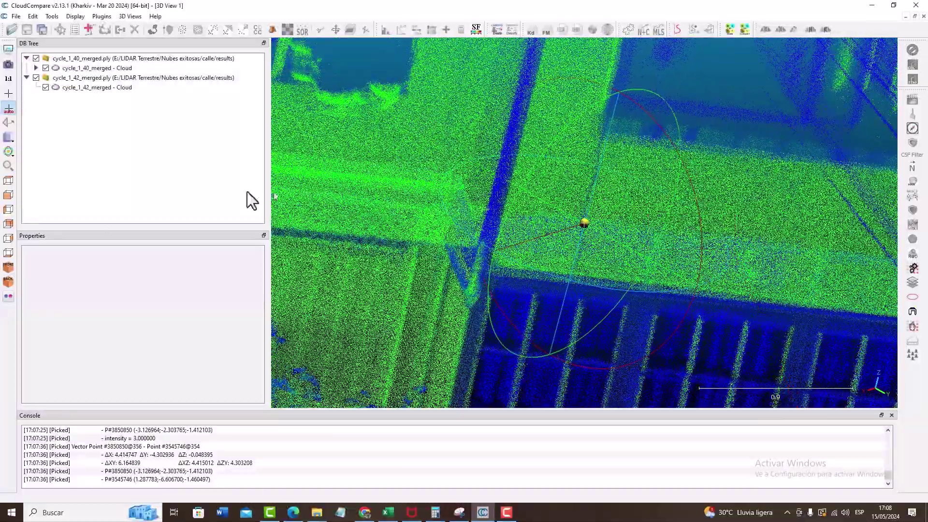
- Hide the cycle_1_40_merged cloud to view the cycle_1_42_merged cloud alone
left_click(45, 67)
scroll(609, 170, "down", 20)
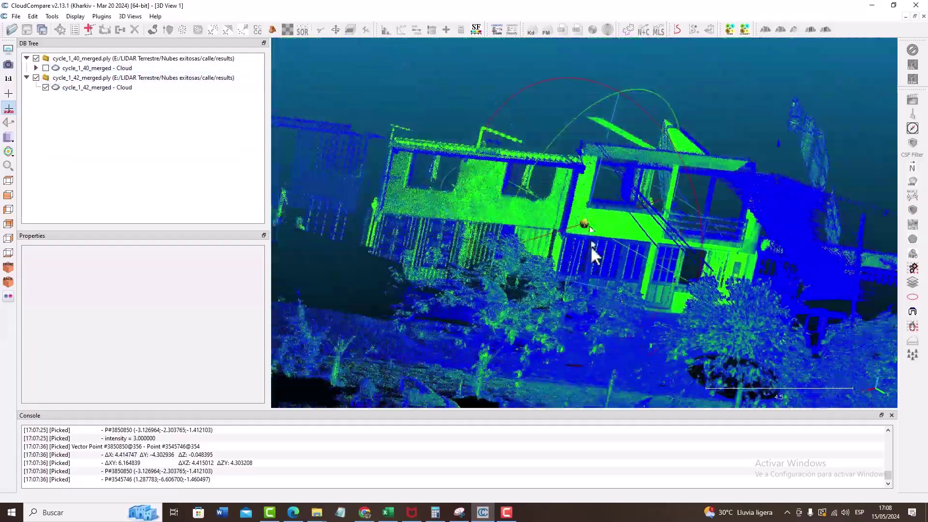
right_click_drag(588, 296, 553, 263)
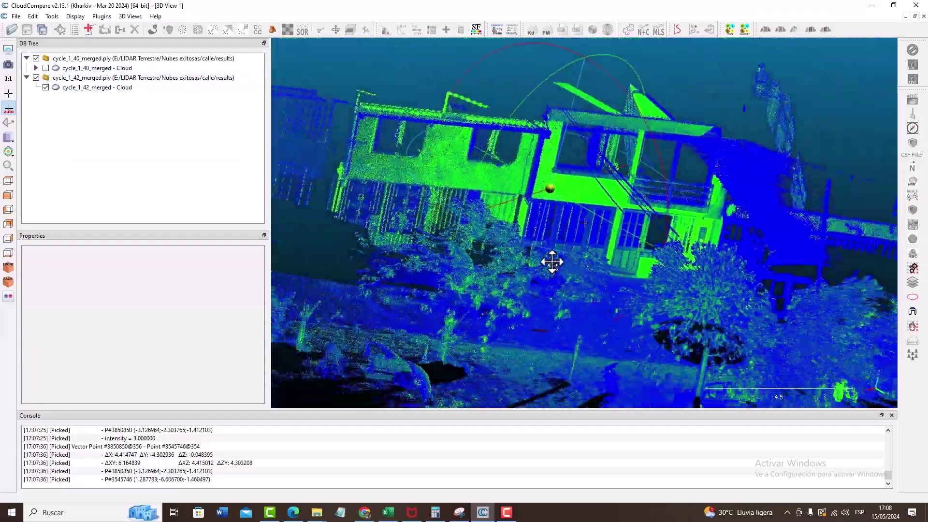
- Examine the house front and the parked car up close in the cycle_1_42_merged cloud alone
left_click_drag(551, 265, 452, 277)
scroll(451, 276, "up", 5)
scroll(420, 284, "up", 5)
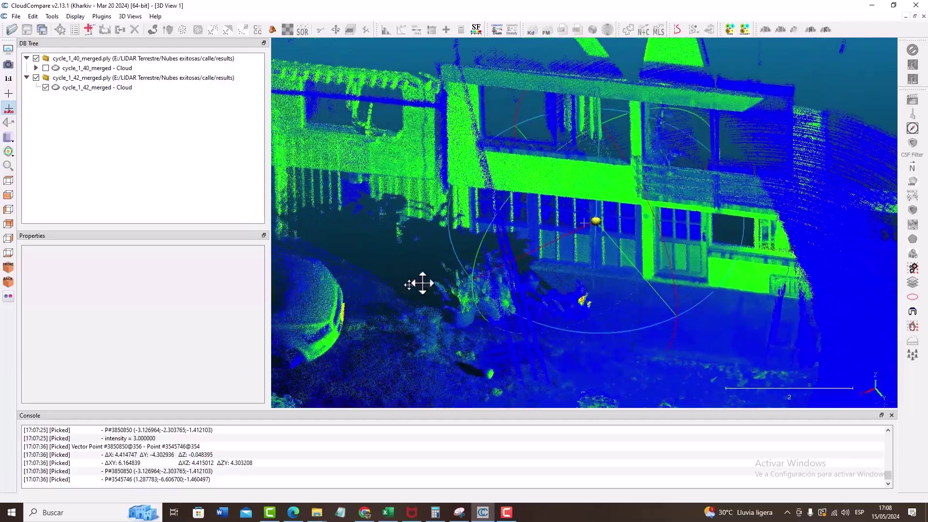
right_click_drag(574, 255, 736, 257)
left_click_drag(737, 258, 686, 289)
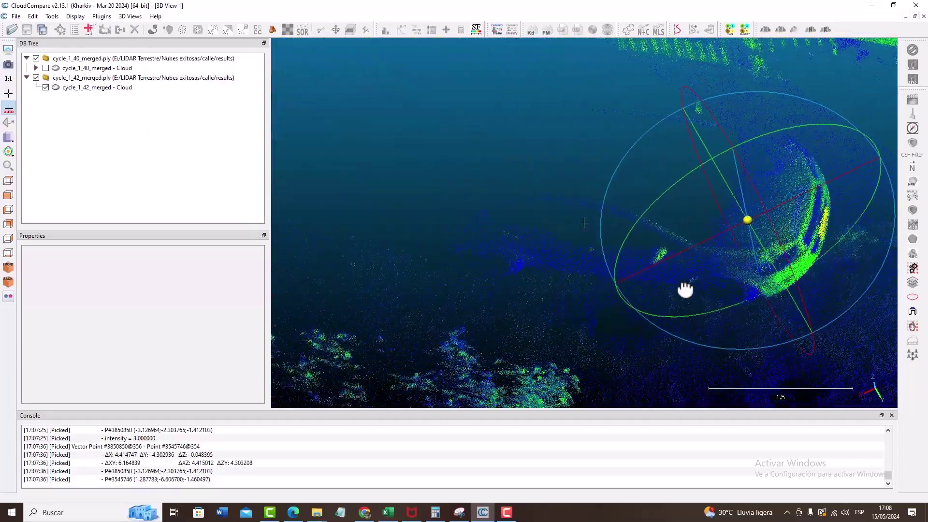
scroll(692, 274, "down", 3)
right_click_drag(869, 243, 564, 131)
scroll(566, 134, "down", 6)
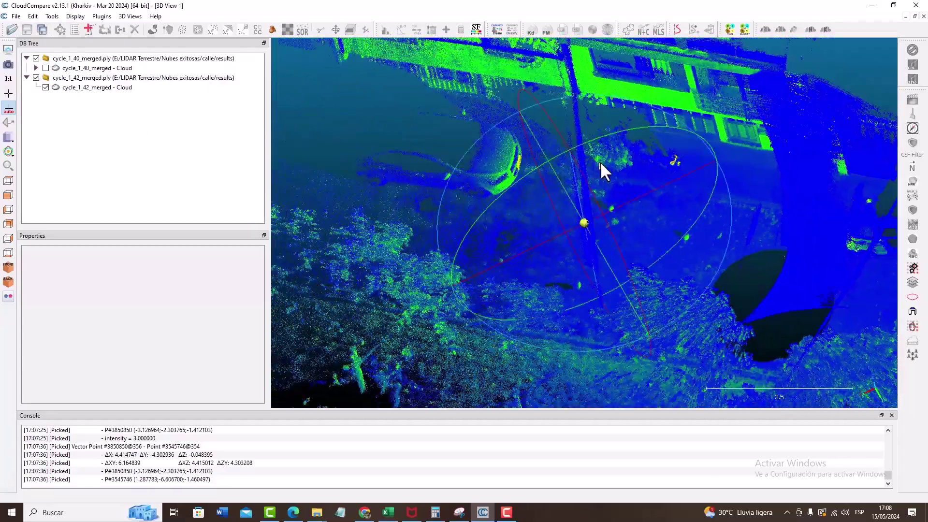
- Examine the ground gaps, tree canopy and partially scanned car in the cycle_1_42_merged cloud from several angles
right_click_drag(732, 199, 551, 112)
left_click_drag(552, 116, 590, 158)
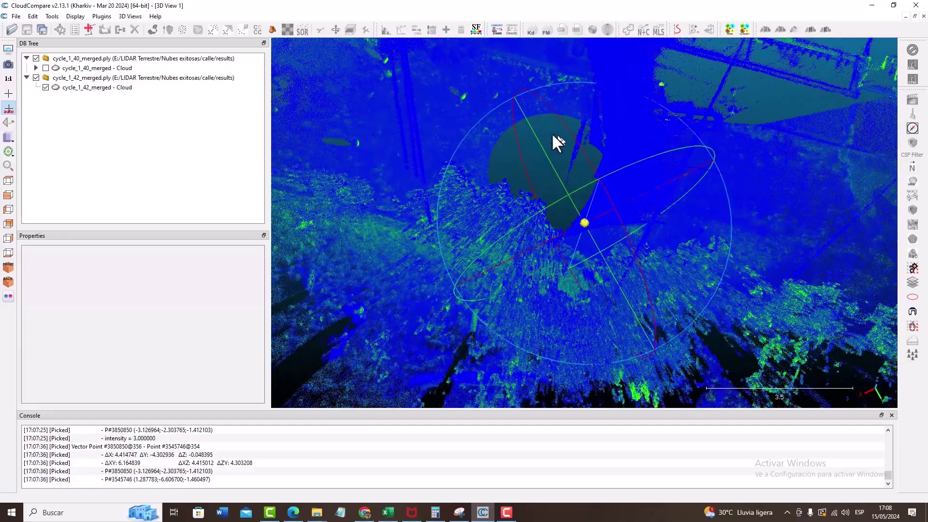
left_click_drag(553, 135, 563, 223)
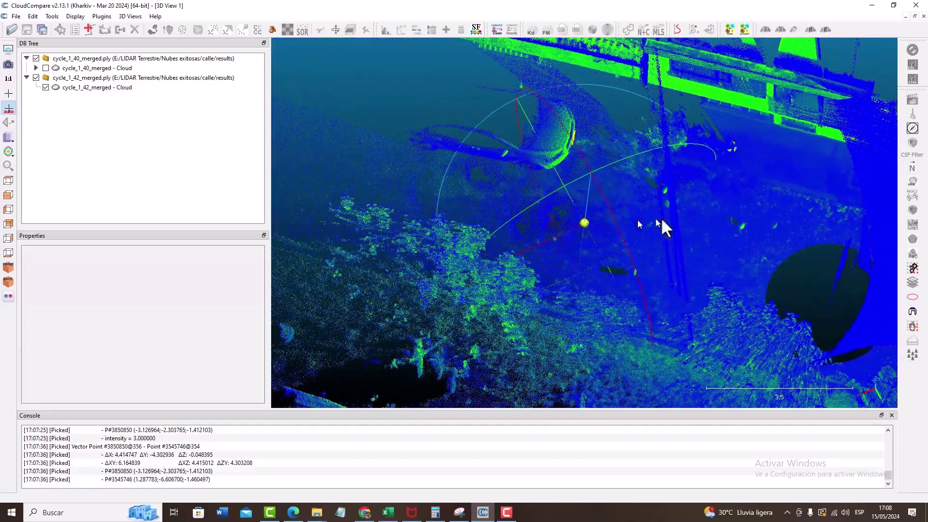
left_click_drag(661, 218, 891, 296)
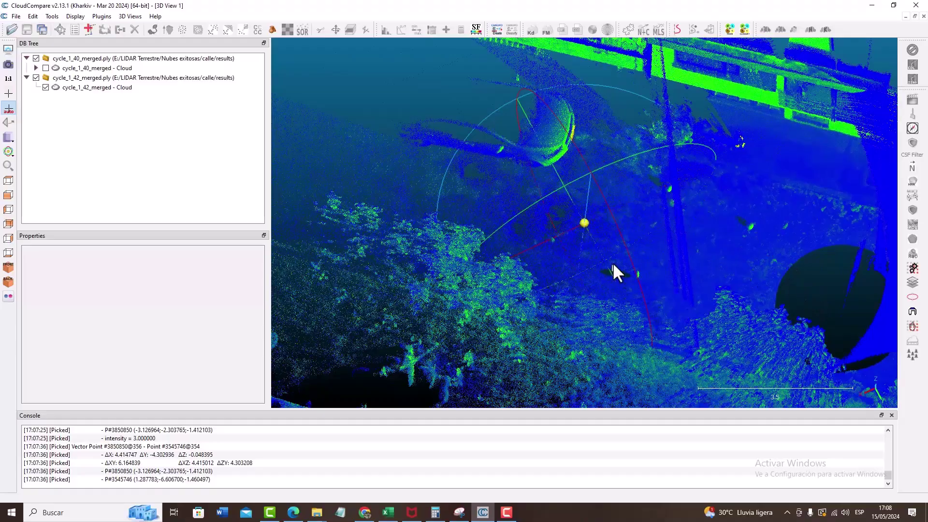
right_click_drag(492, 190, 613, 222)
scroll(689, 167, "up", 9)
right_click_drag(680, 200, 623, 274)
mouse_move(624, 274)
left_mouse_down()
mouse_move(644, 222)
mouse_move(636, 264)
left_mouse_up()
scroll(603, 229, "down", 7)
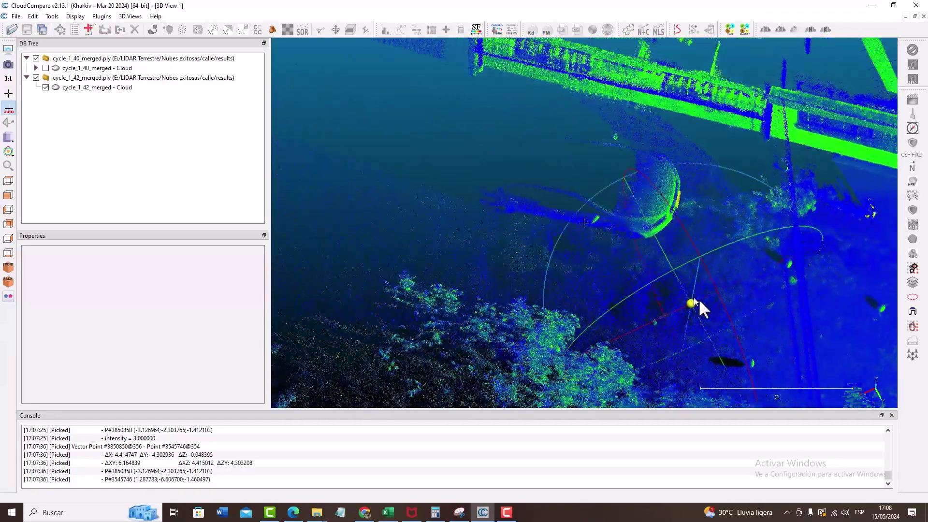
right_click_drag(698, 305, 648, 240)
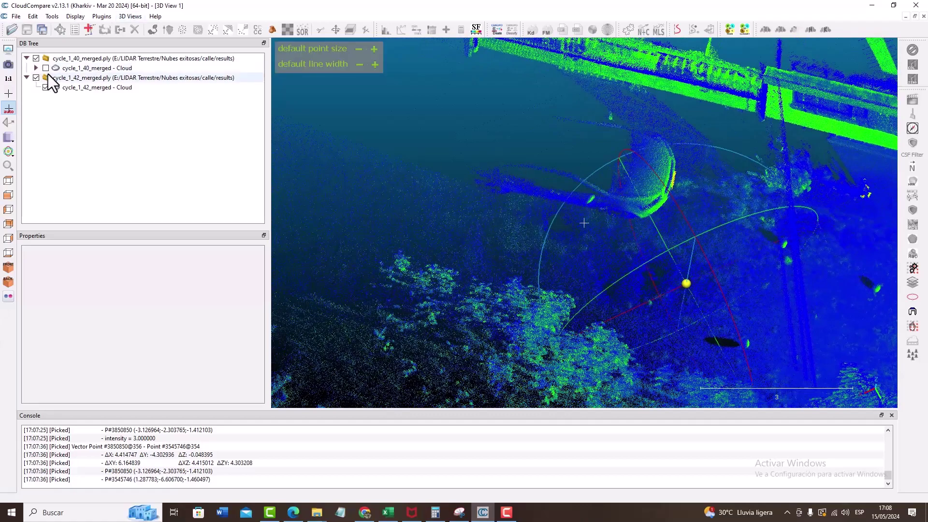
- Show the cycle_1_40_merged cloud again, switching it off and on to compare the parked car's coverage with and without it
left_click(46, 68)
scroll(593, 185, "up", 11)
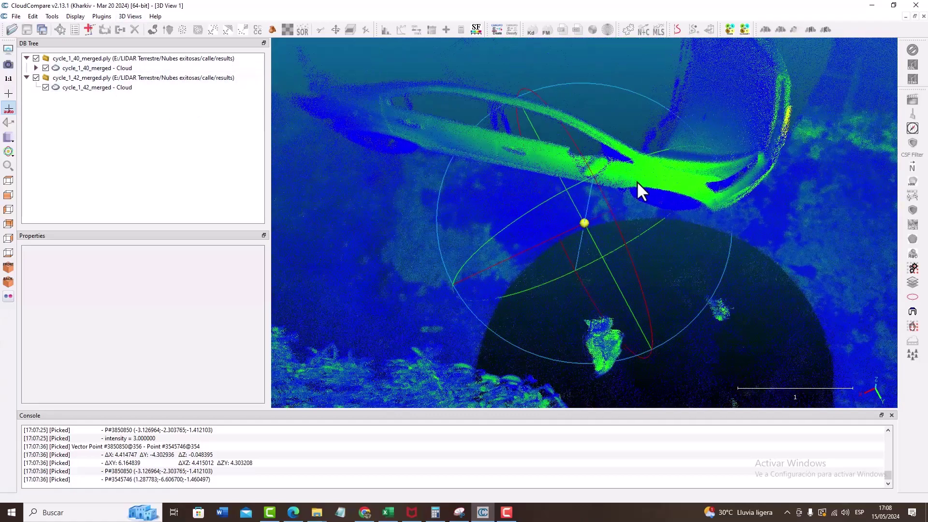
right_click_drag(637, 182, 625, 287)
left_click(46, 68)
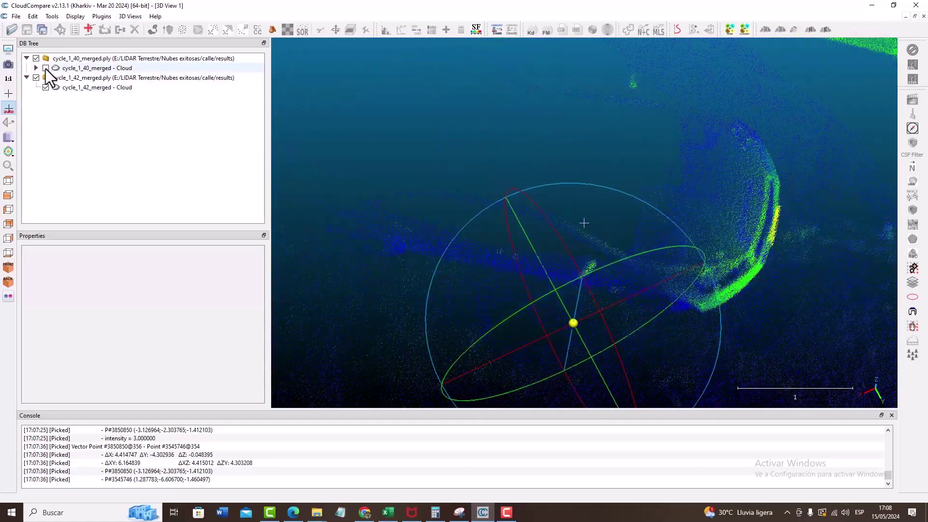
left_click(45, 68)
left_click(45, 68)
left_click(45, 68)
scroll(454, 310, "up", 6)
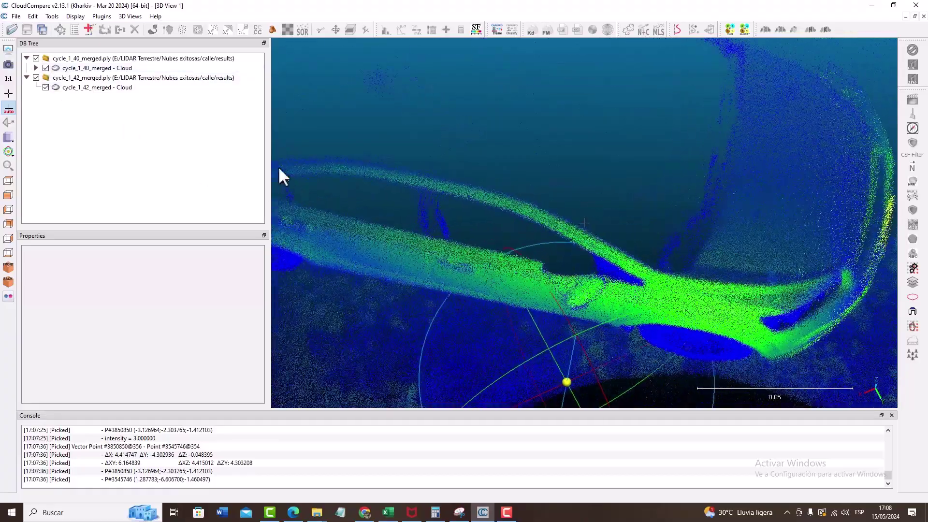
left_click_drag(285, 169, 490, 191)
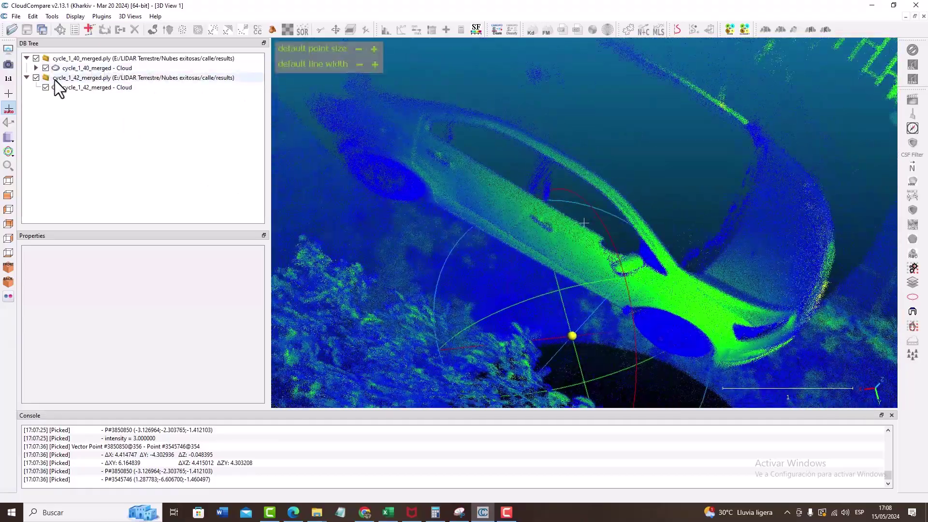
- Compare the whole side of the parked car by repeatedly hiding and showing cycle_1_40_merged, leaving both clouds visible
left_click(46, 69)
left_click(45, 68)
left_click(45, 68)
left_click(45, 68)
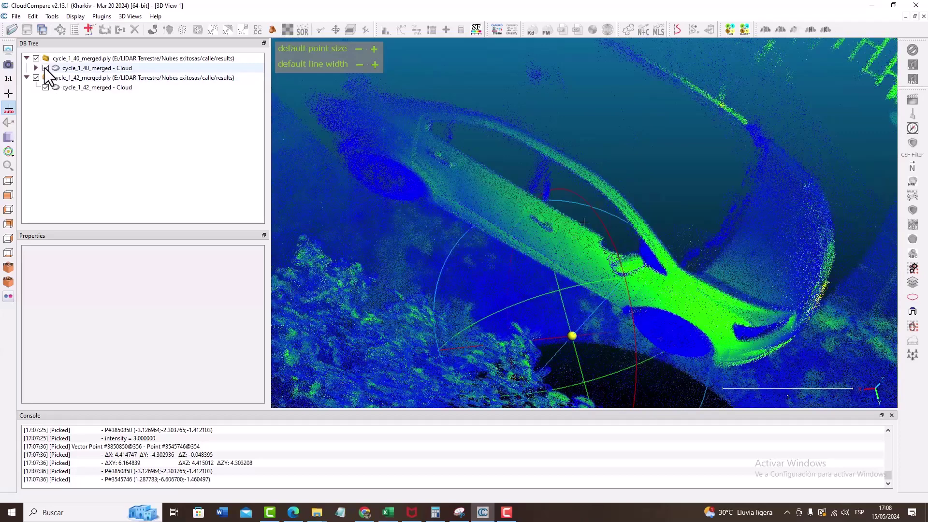
left_click(45, 68)
left_click(45, 68)
left_click(45, 68)
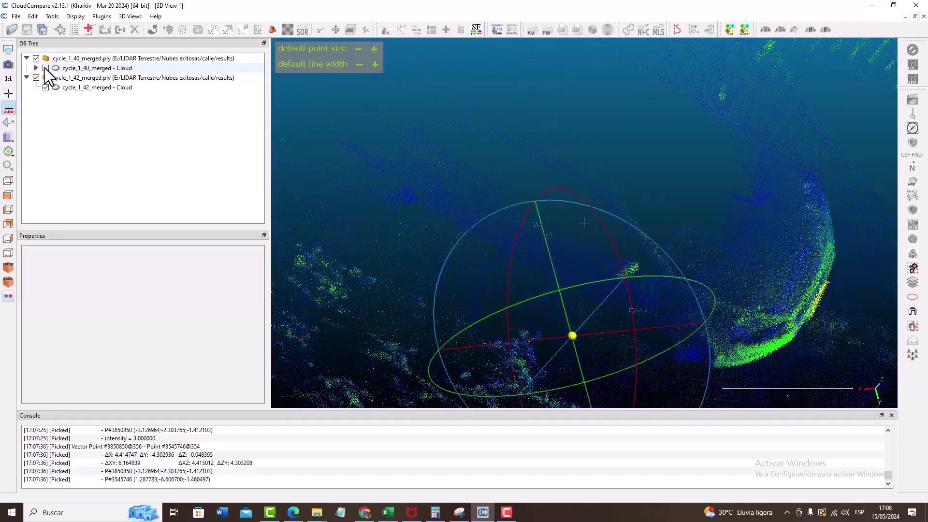
left_click(45, 68)
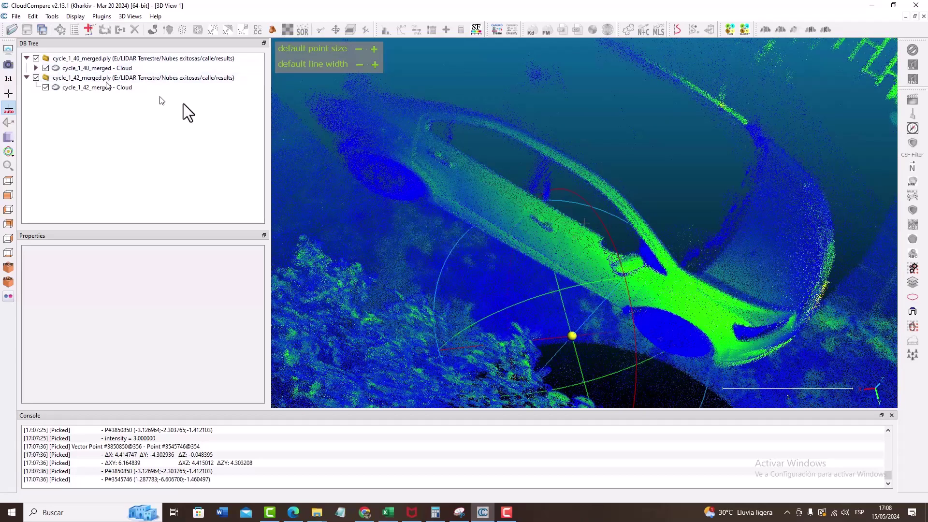
- Examine the combined clouds along the street, covering the house fronts, roofs, trees and parked cars from several angles
scroll(554, 178, "down", 7)
scroll(554, 178, "down", 6)
scroll(623, 273, "down", 4)
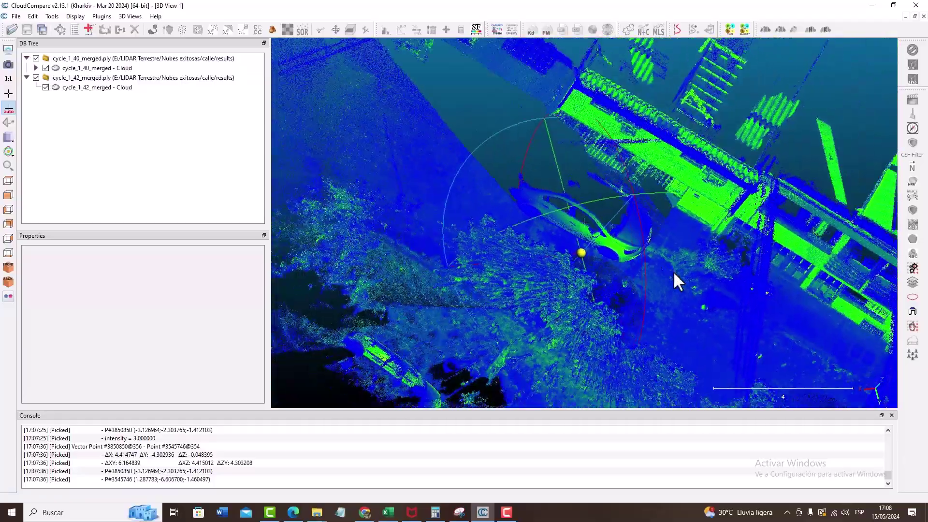
right_click_drag(678, 280, 638, 300)
left_click_drag(653, 323, 750, 256)
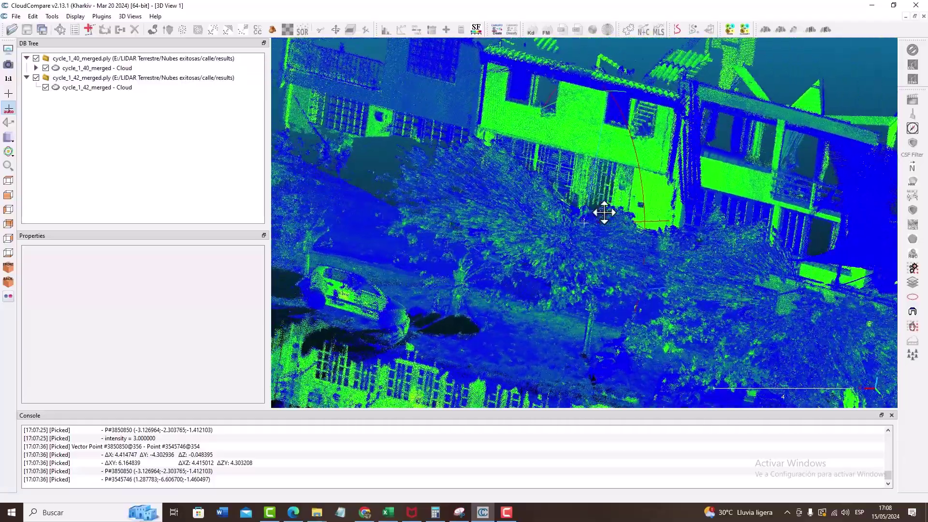
right_click_drag(605, 213, 724, 213)
left_click_drag(487, 246, 724, 302)
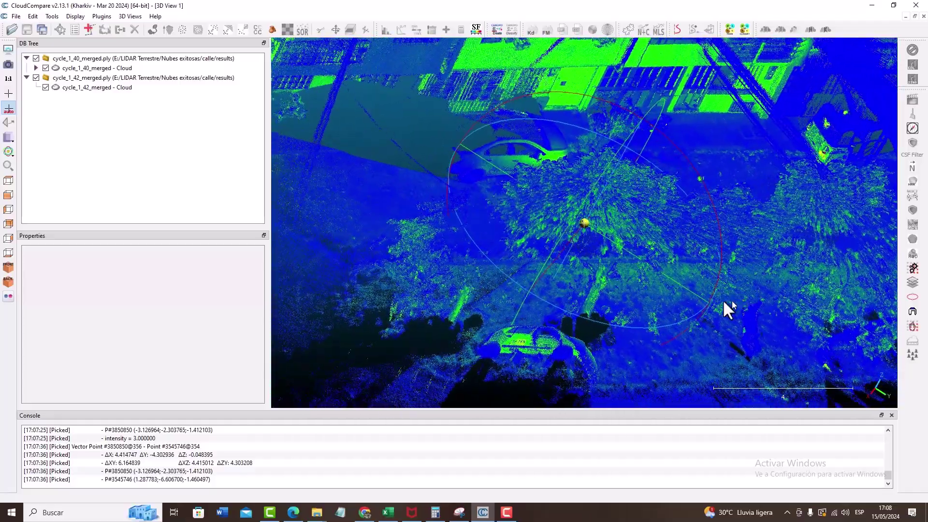
left_click_drag(560, 140, 531, 127)
right_click_drag(534, 114, 464, 229)
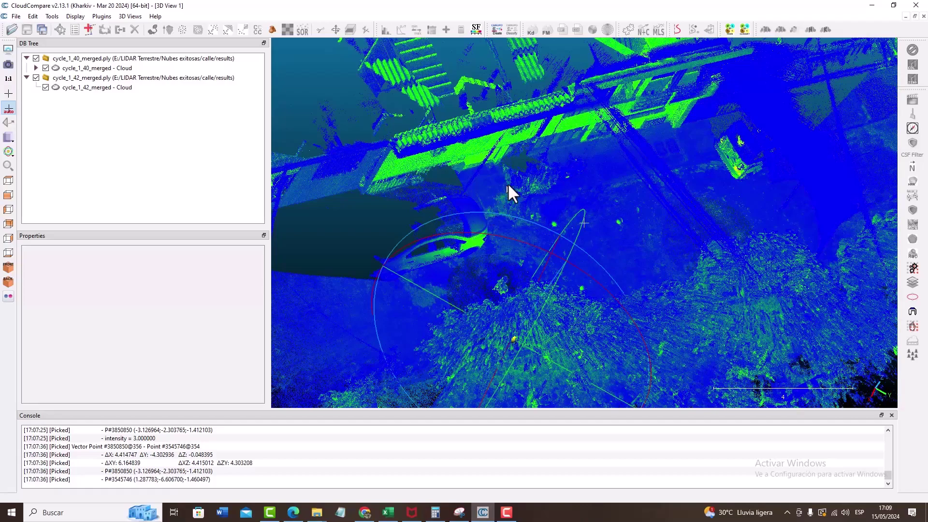
left_click_drag(509, 184, 543, 256)
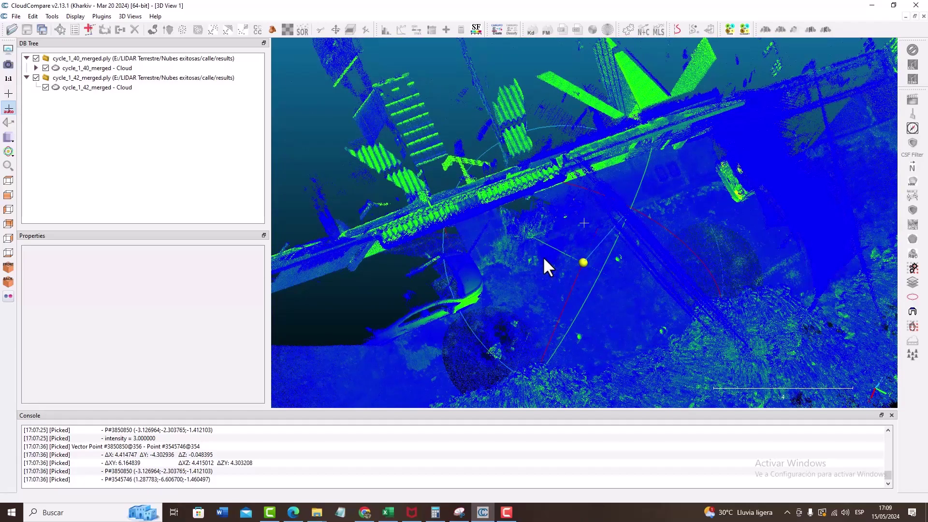
left_click_drag(544, 224, 521, 180)
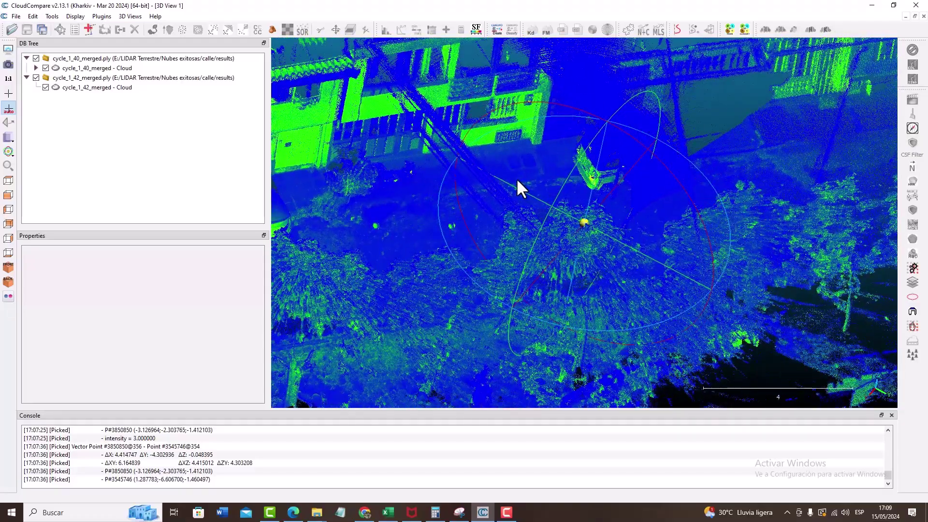
- Measure the distance between two neighbouring points on the street surface to check the point spacing
scroll(526, 155, "up", 8)
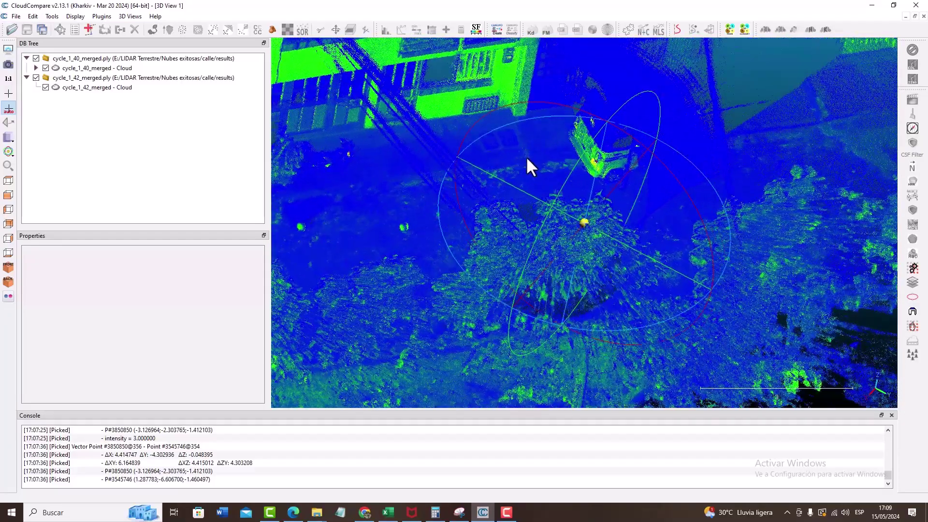
right_click_drag(493, 133, 710, 88)
scroll(550, 218, "up", 5)
scroll(479, 198, "up", 4)
left_click_drag(479, 198, 593, 327)
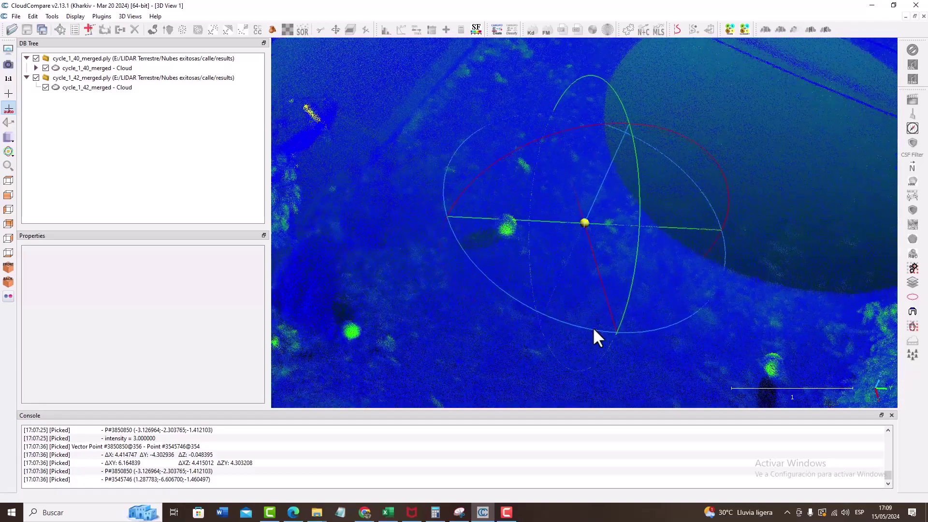
scroll(638, 262, "up", 6)
scroll(592, 283, "up", 8)
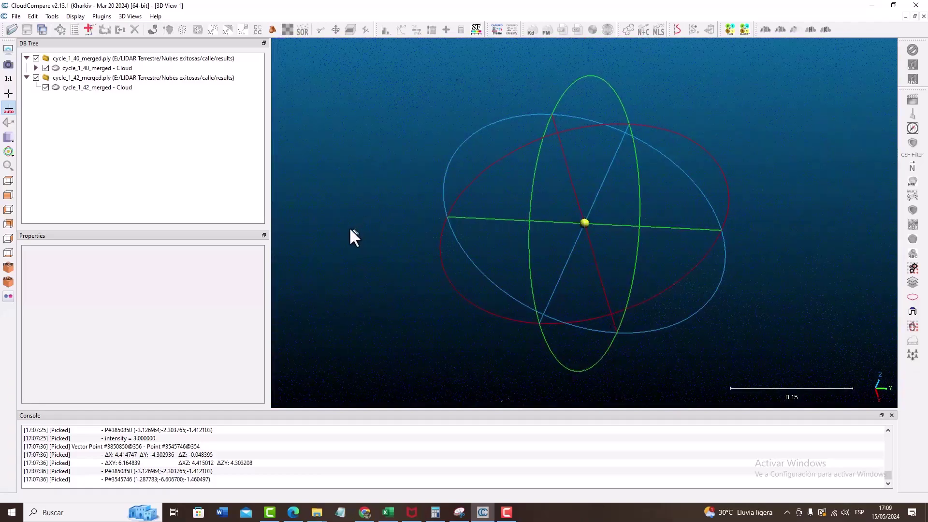
left_click(60, 30)
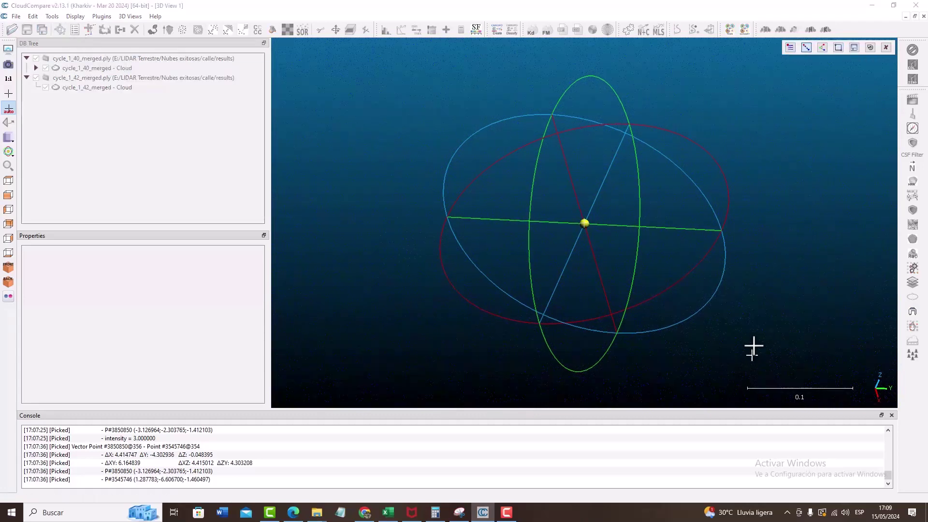
right_click_drag(746, 327, 718, 297)
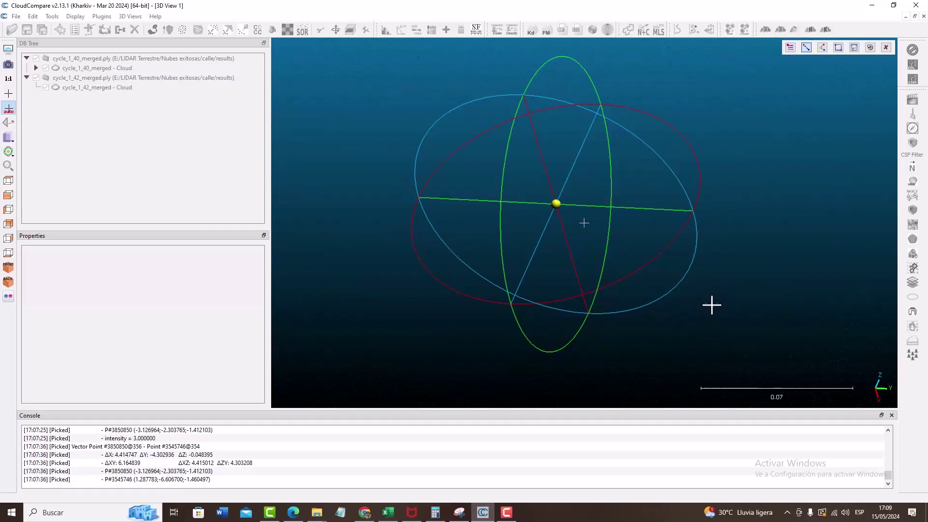
left_click(713, 305)
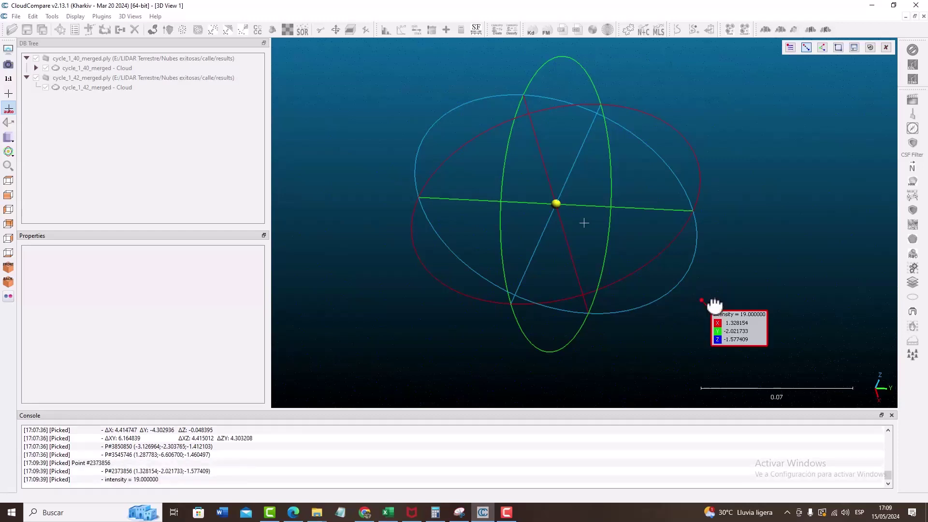
left_click(712, 305)
scroll(721, 302, "down", 12)
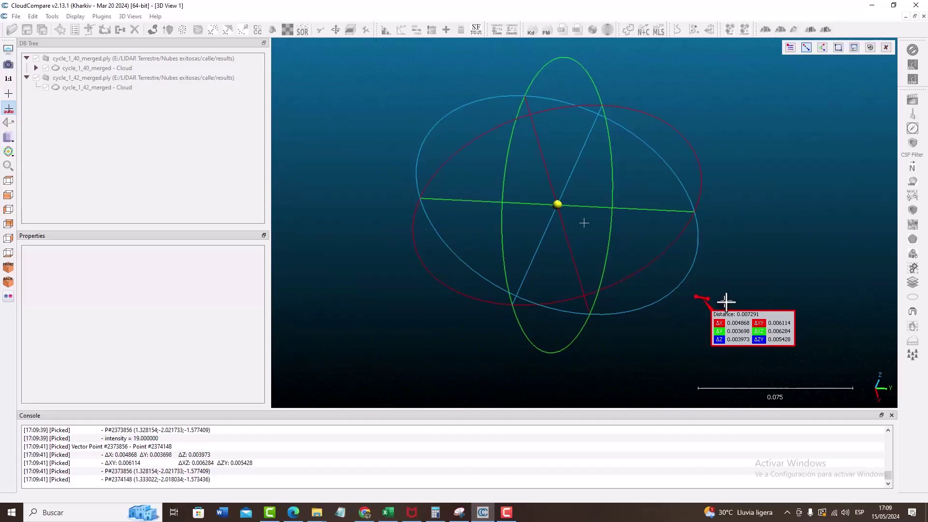
- Examine the full extent of the combined street cloud, from the trees to the facades at the far end
scroll(714, 279, "down", 15)
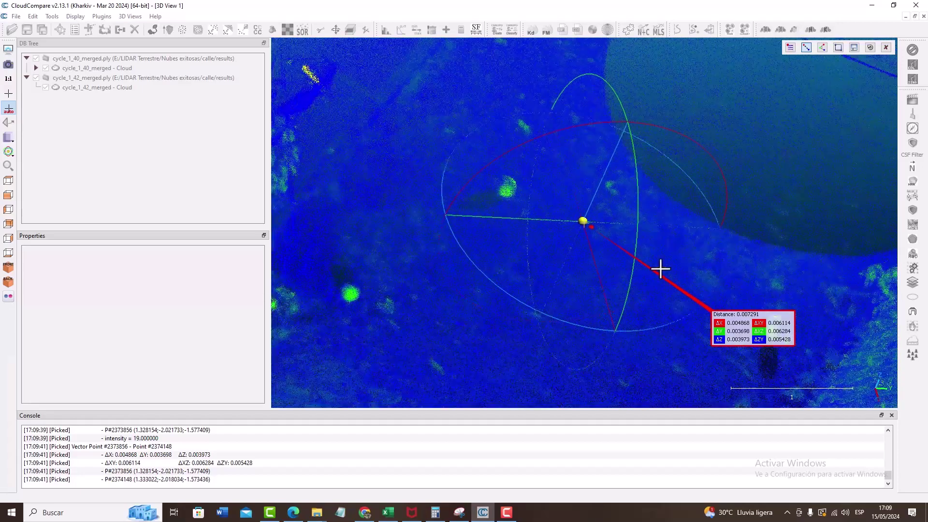
scroll(659, 267, "down", 8)
left_click_drag(568, 347, 364, 295)
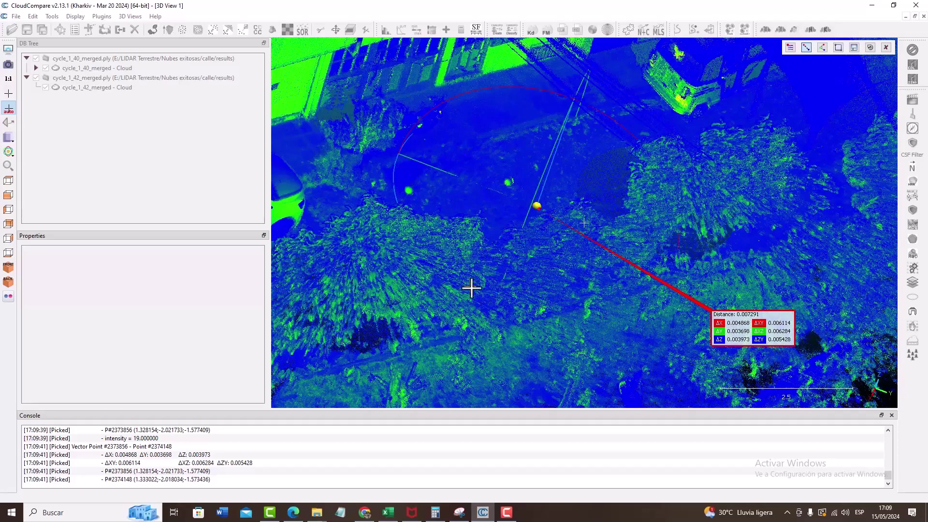
left_click_drag(466, 232, 560, 119)
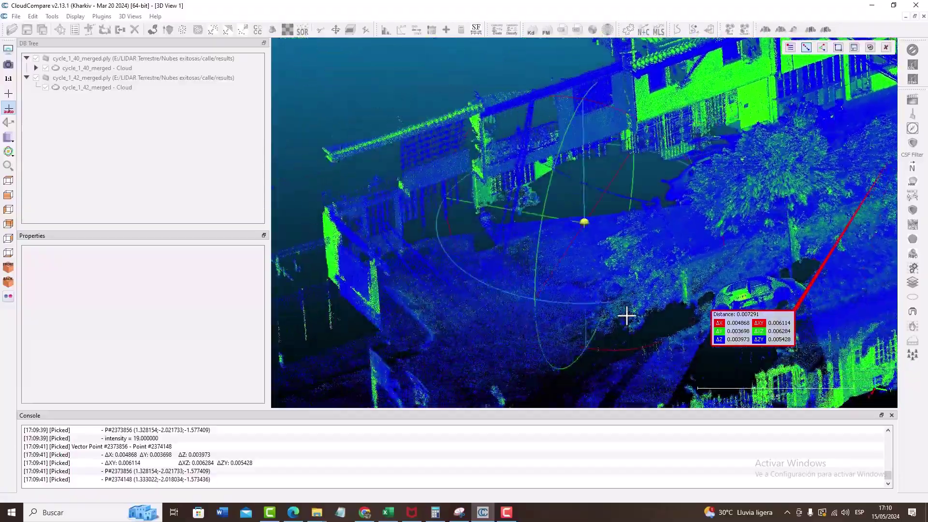
right_click_drag(627, 316, 659, 228)
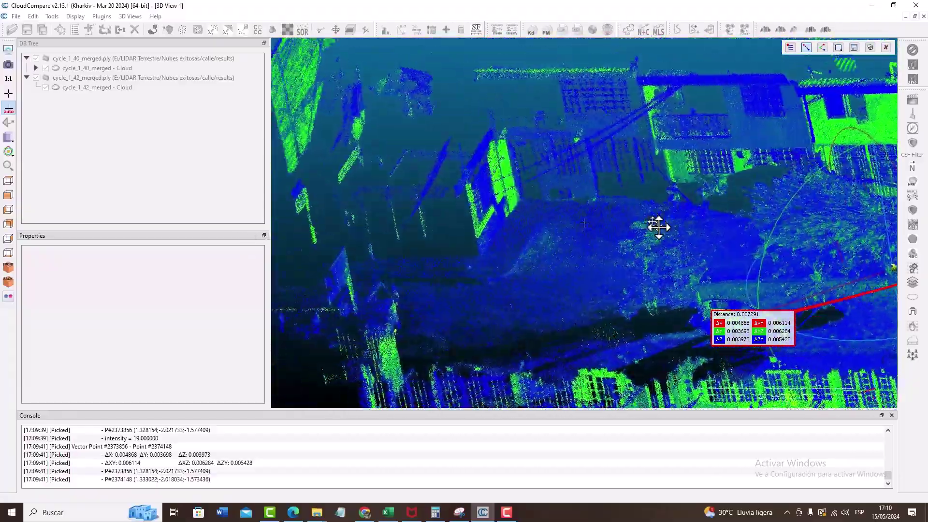
left_click_drag(658, 227, 520, 237)
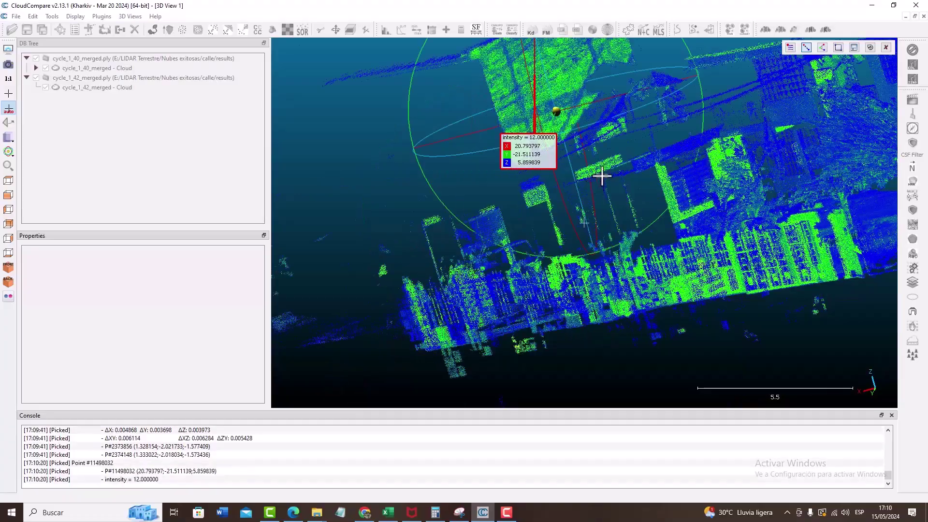
scroll(595, 180, "down", 2)
right_click_drag(633, 120, 517, 156)
left_click_drag(529, 225, 766, 246)
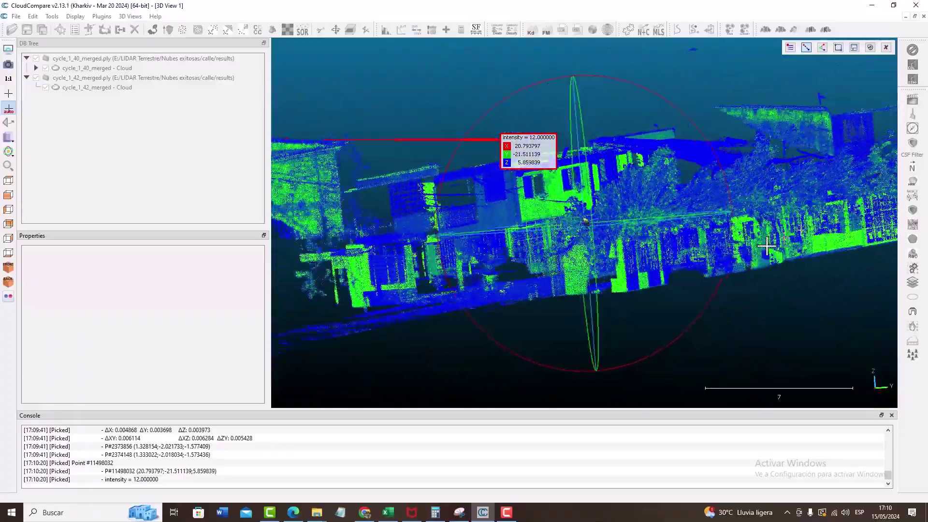
left_click_drag(554, 291, 631, 378)
scroll(556, 97, "up", 9)
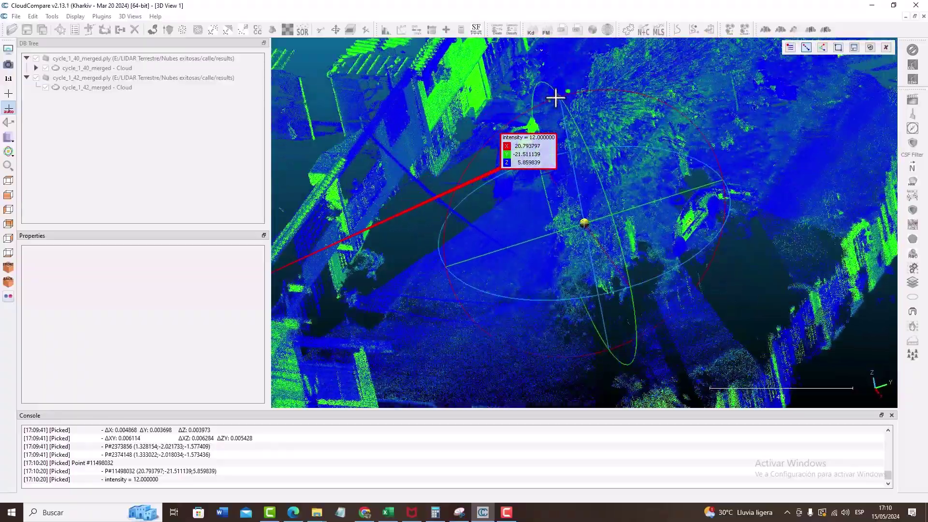
- Examine the combined clouds from above and obliquely, covering the street surface, house facades, trees and roof edges
right_click_drag(582, 63, 549, 274)
scroll(528, 259, "up", 5)
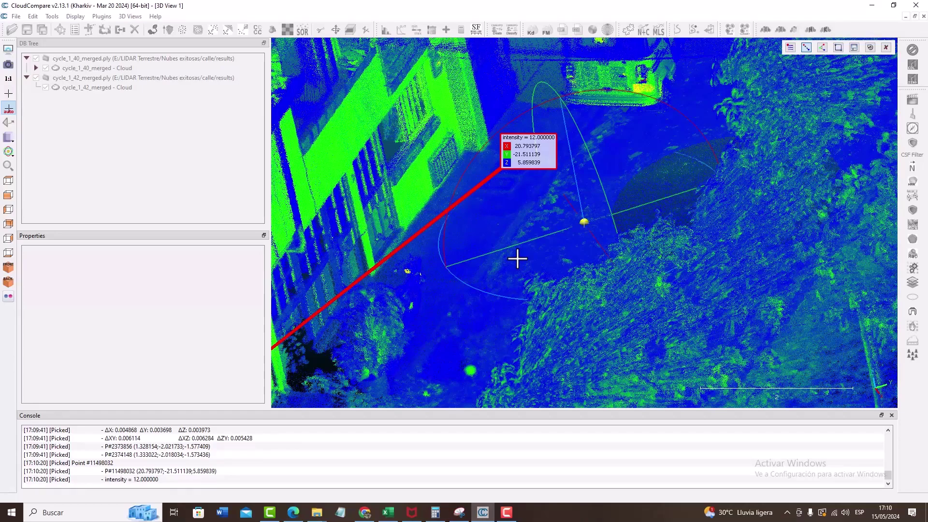
scroll(544, 226, "down", 5)
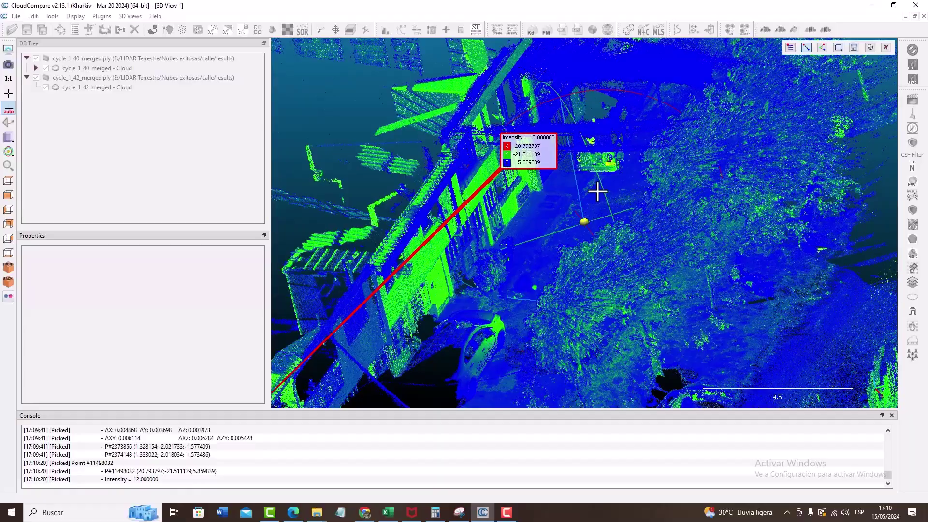
left_click_drag(565, 190, 661, 182)
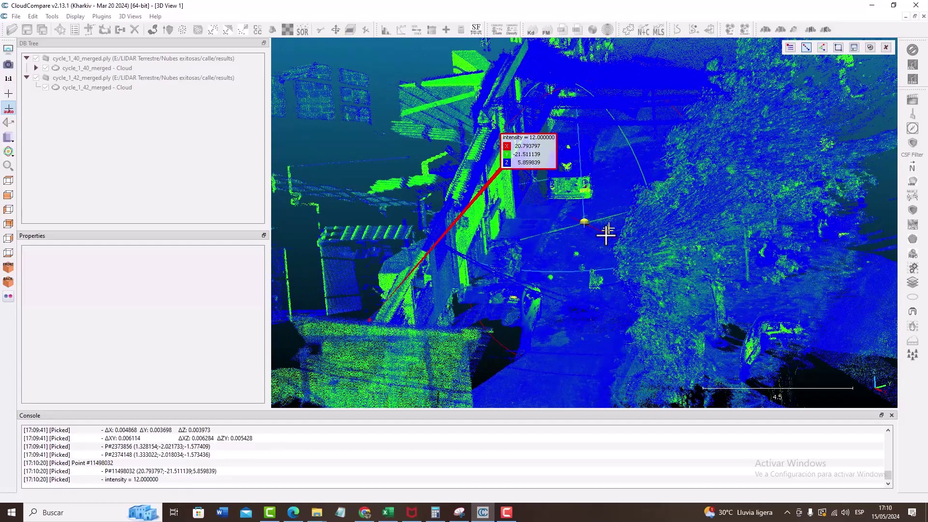
left_click_drag(606, 235, 433, 287)
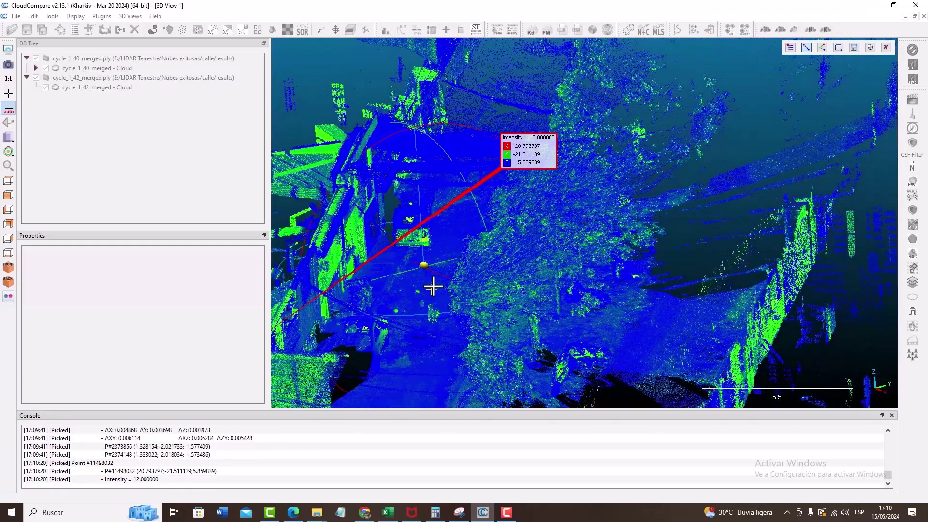
left_click_drag(456, 233, 487, 352)
right_click_drag(487, 352, 694, 29)
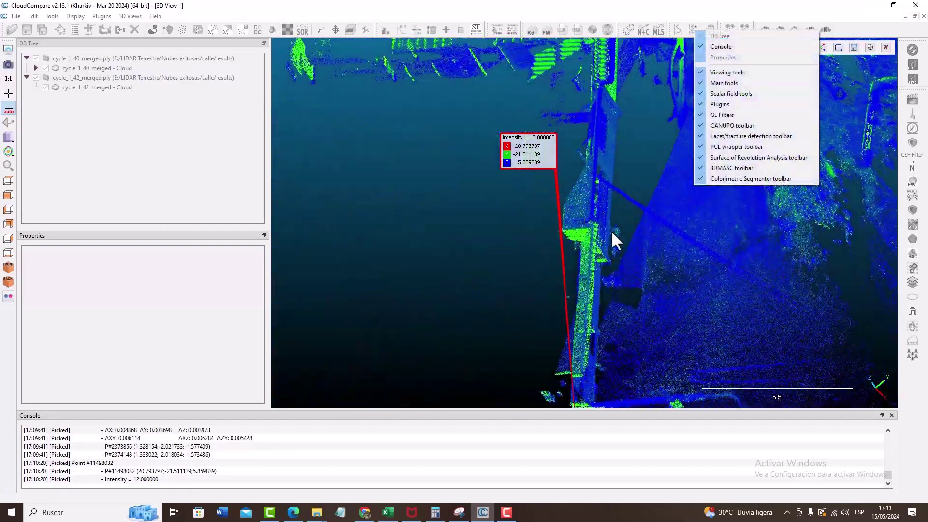
left_click_drag(611, 231, 634, 219)
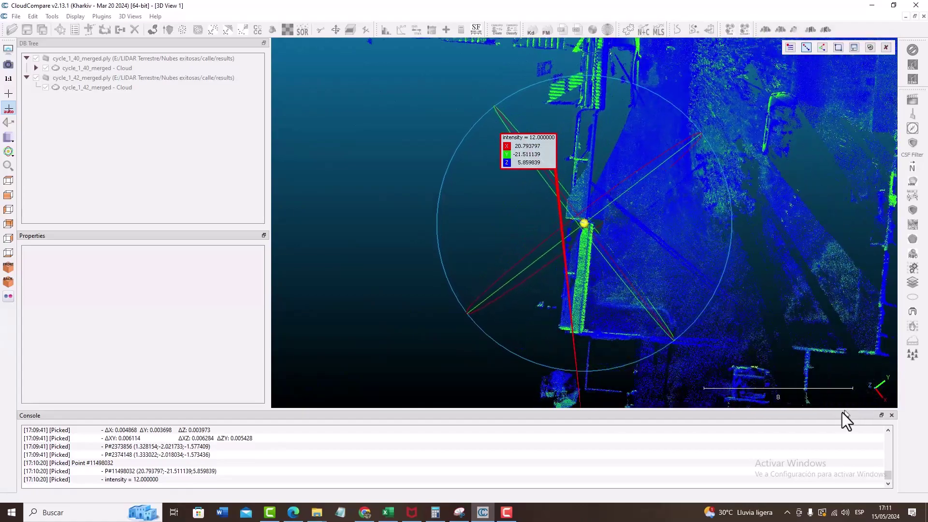
left_click_drag(591, 260, 640, 292)
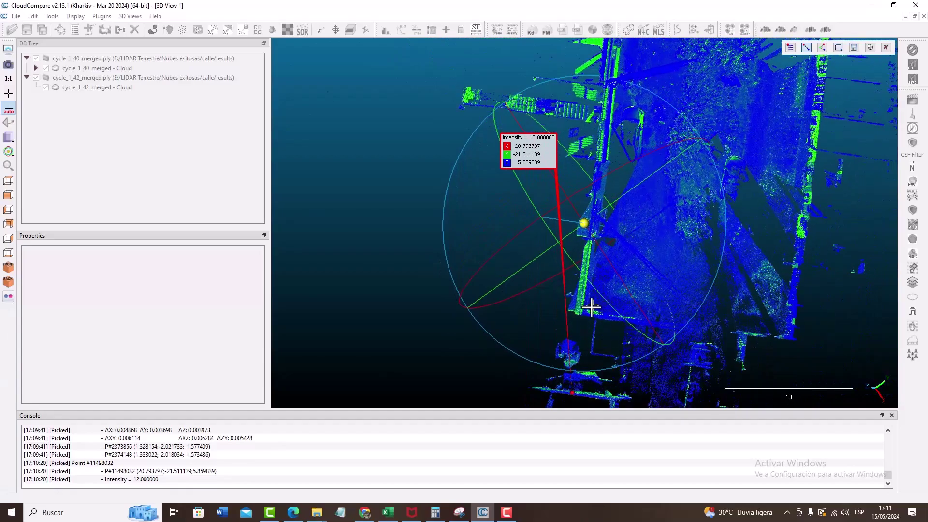
left_click_drag(591, 309, 693, 302)
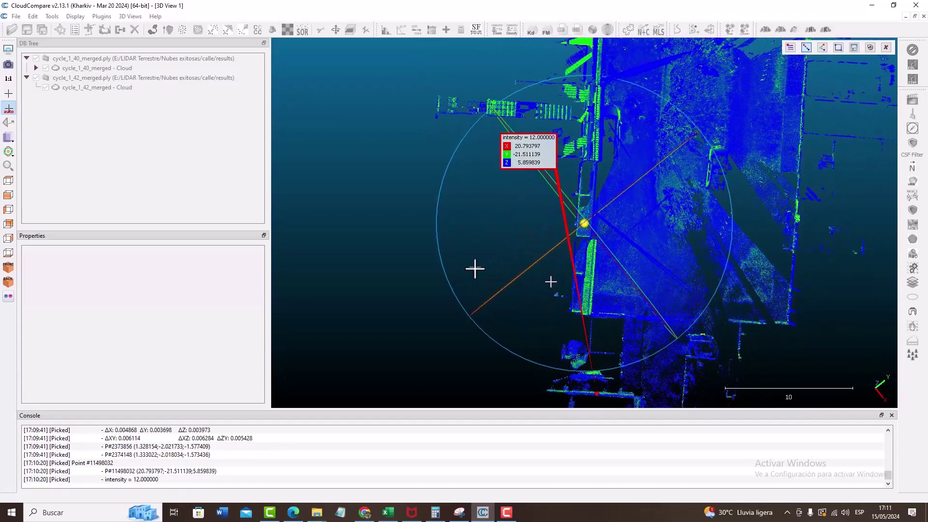
- View the combined clouds in the standard front, right and bottom views
left_click(9, 198)
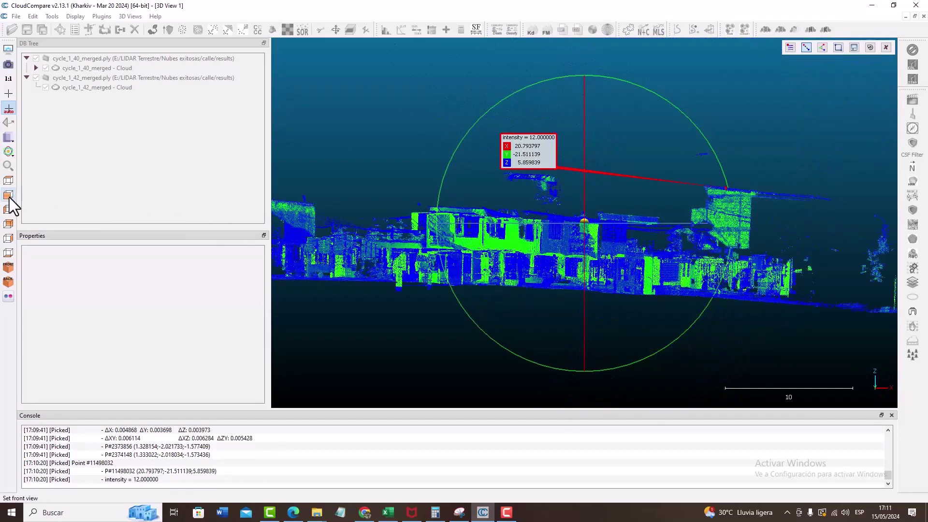
left_click(9, 238)
left_click(8, 239)
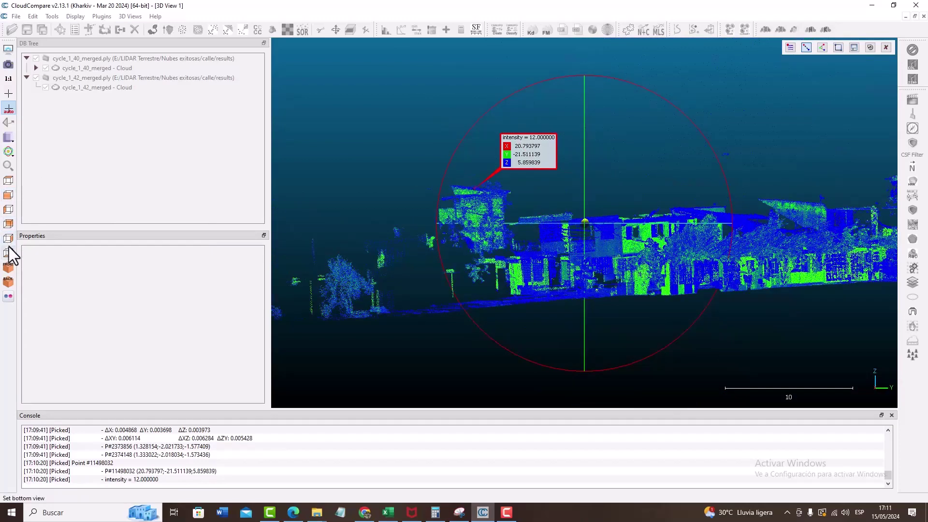
left_click(9, 256)
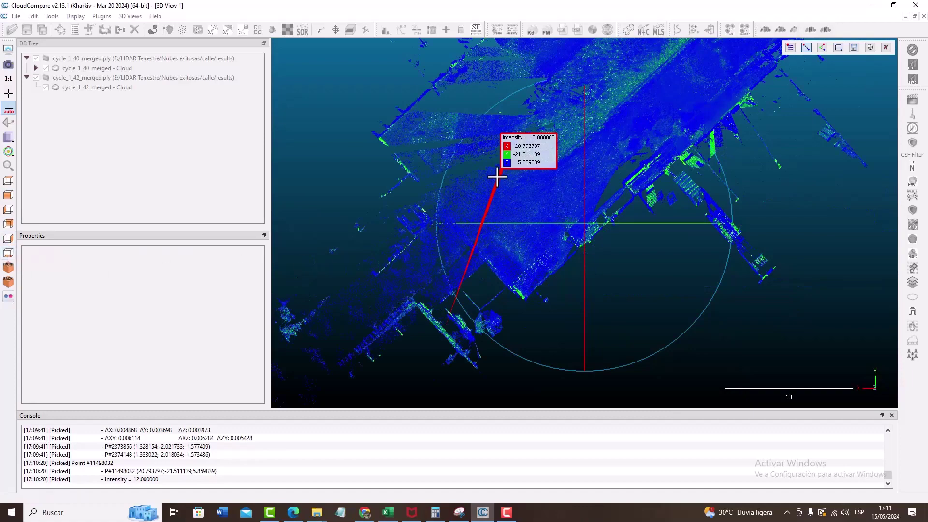
- Examine a wall corner on the house line closely in the bottom view to check how the two clouds overlap
left_click_drag(497, 174, 644, 319)
scroll(643, 319, "up", 6)
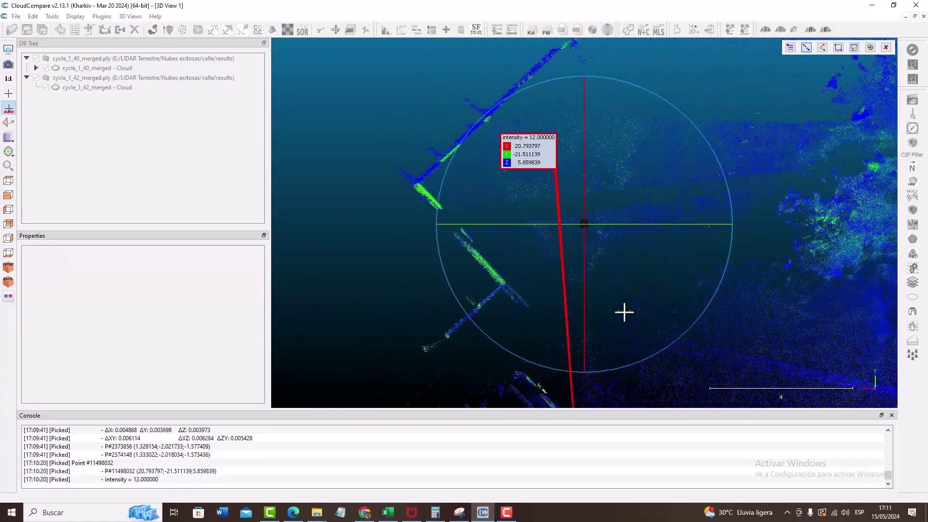
scroll(382, 165, "up", 4)
right_click_drag(373, 164, 652, 271)
scroll(631, 259, "up", 9)
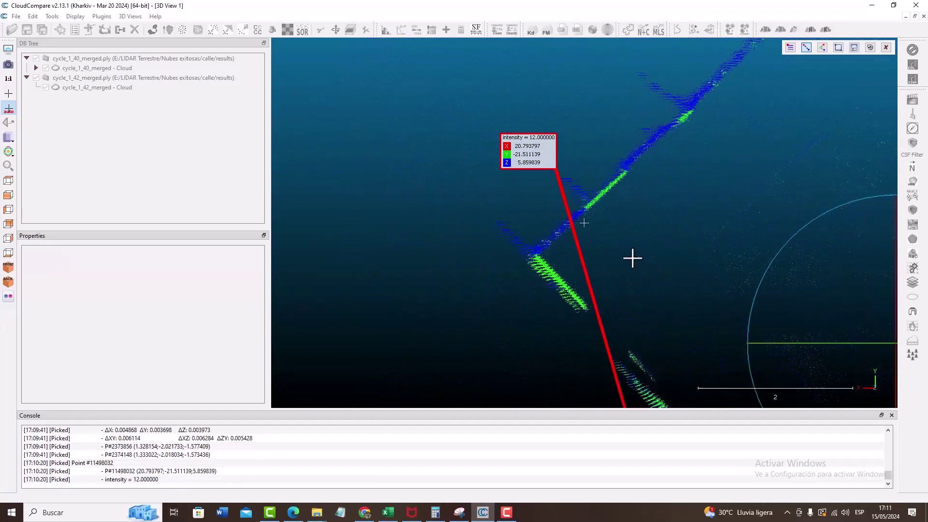
scroll(541, 213, "up", 4)
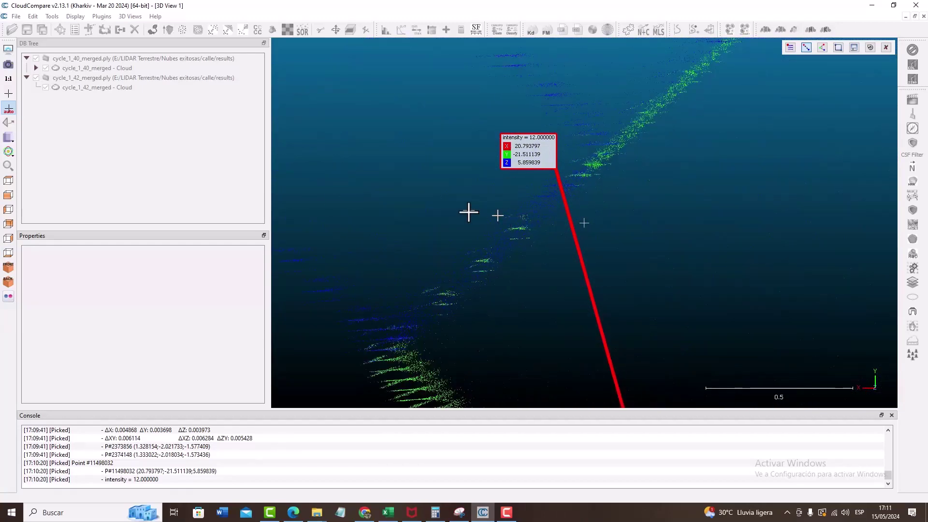
- Close point picking and compare the wall corner by hiding and showing cycle_1_42_merged, leaving both clouds visible
left_click(886, 47)
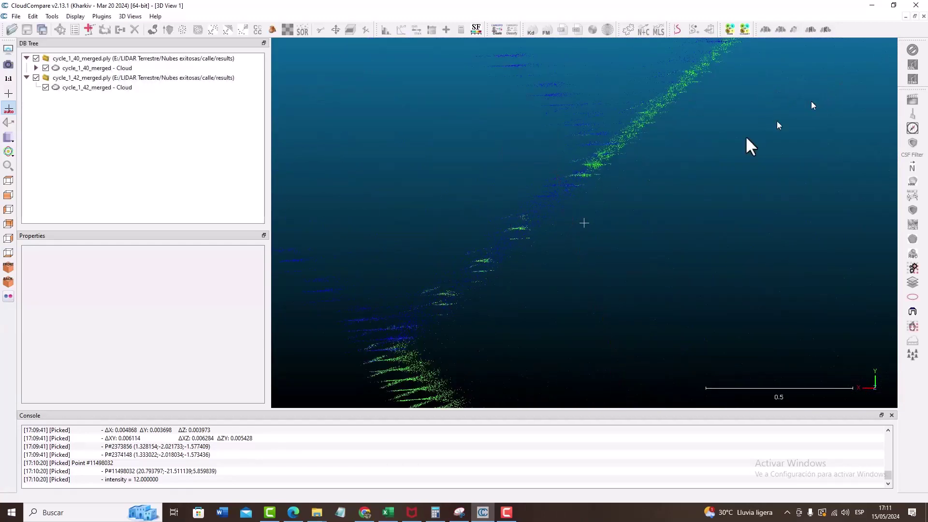
left_click(46, 88)
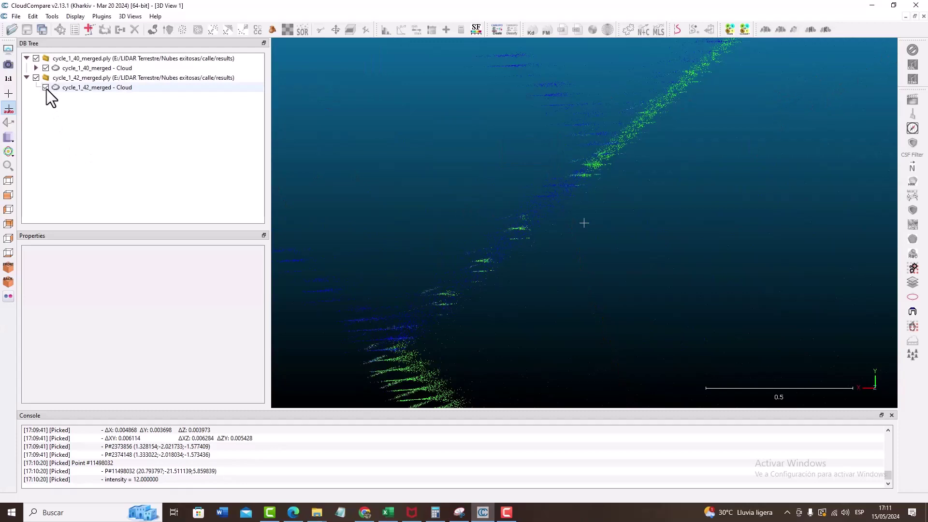
scroll(437, 215, "down", 10)
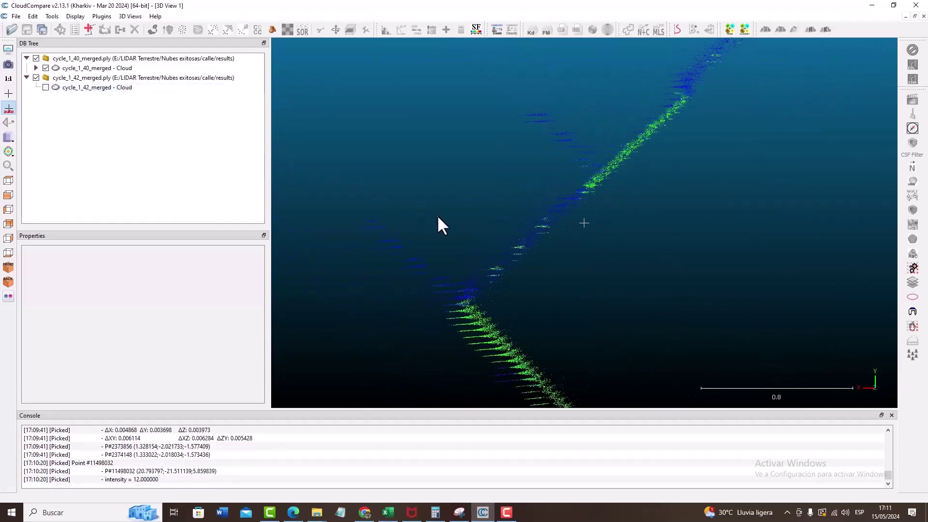
scroll(454, 210, "down", 10)
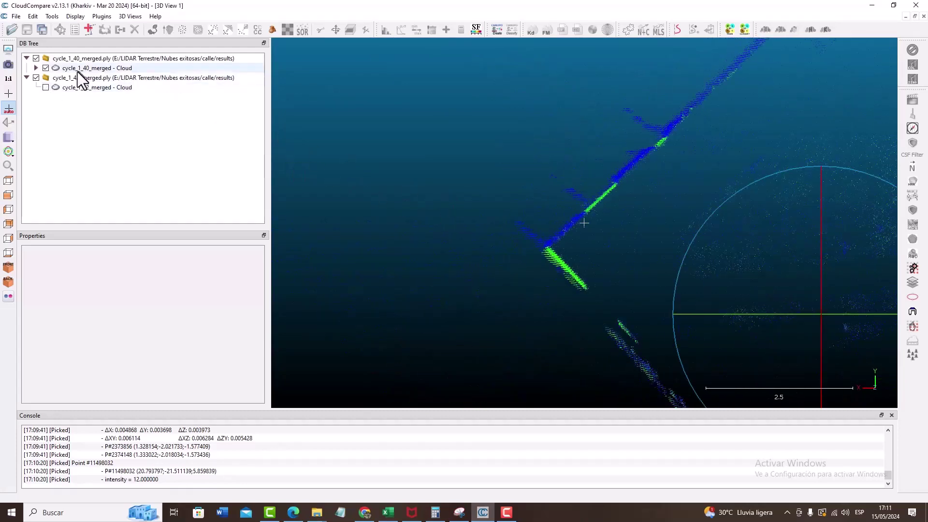
left_click(46, 88)
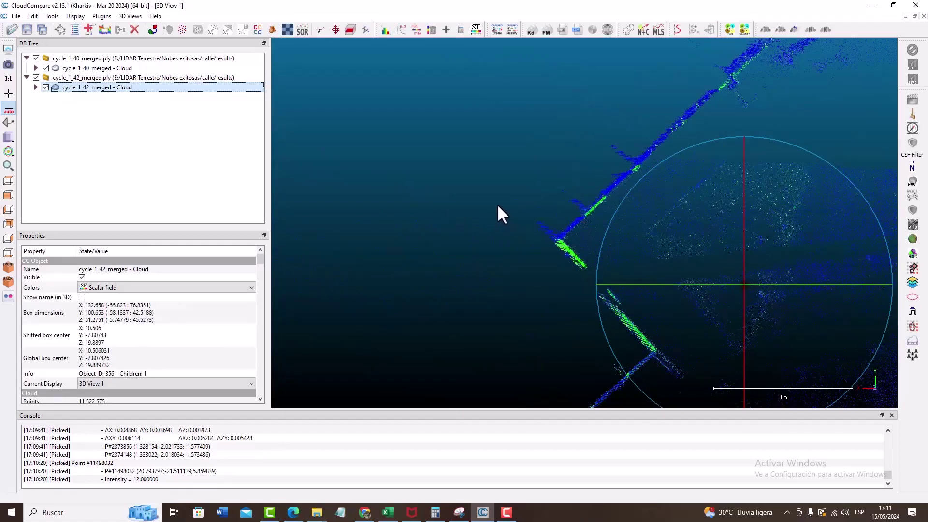
- Examine the combined street plan in the bottom view, following the wall lines on both sides of the street
scroll(572, 238, "down", 15)
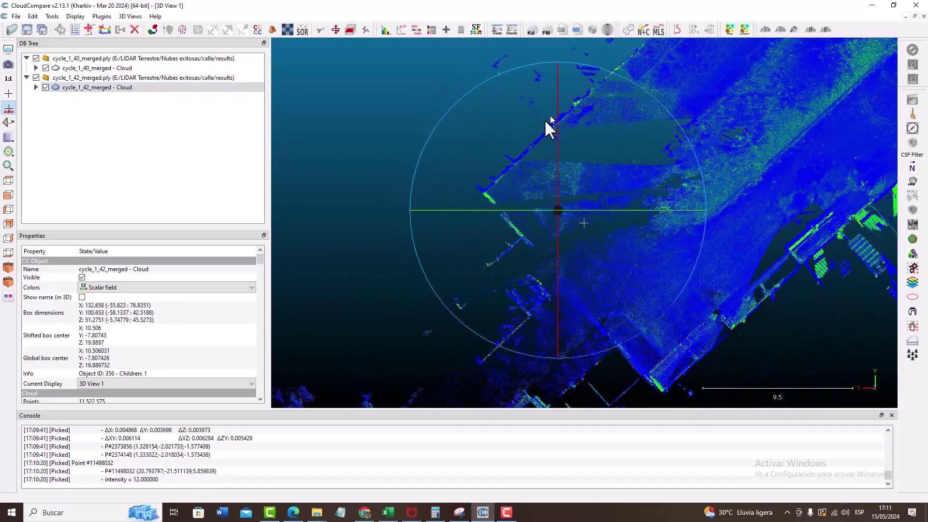
right_click_drag(639, 289, 547, 223)
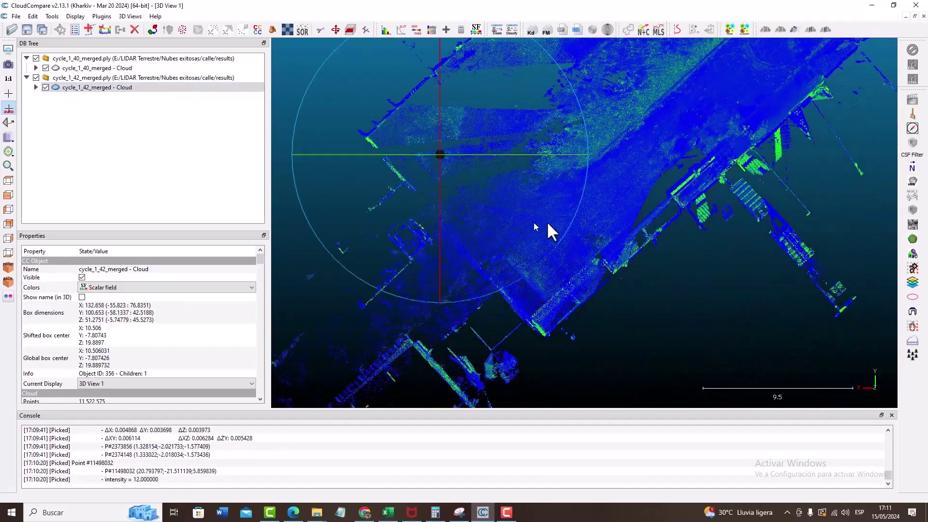
scroll(755, 218, "up", 7)
right_click_drag(748, 119, 582, 265)
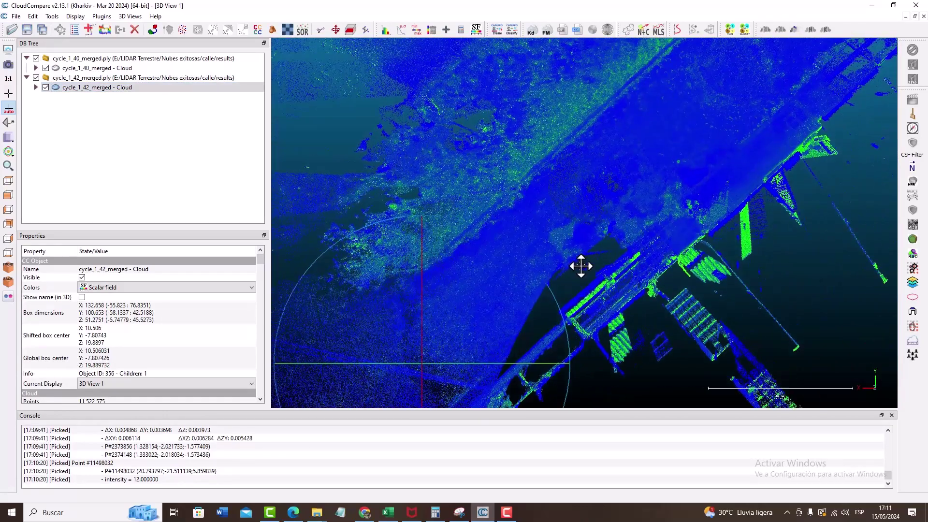
right_click_drag(689, 184, 628, 254)
right_click_drag(672, 213, 611, 264)
right_click_drag(542, 368, 608, 225)
scroll(602, 184, "down", 8)
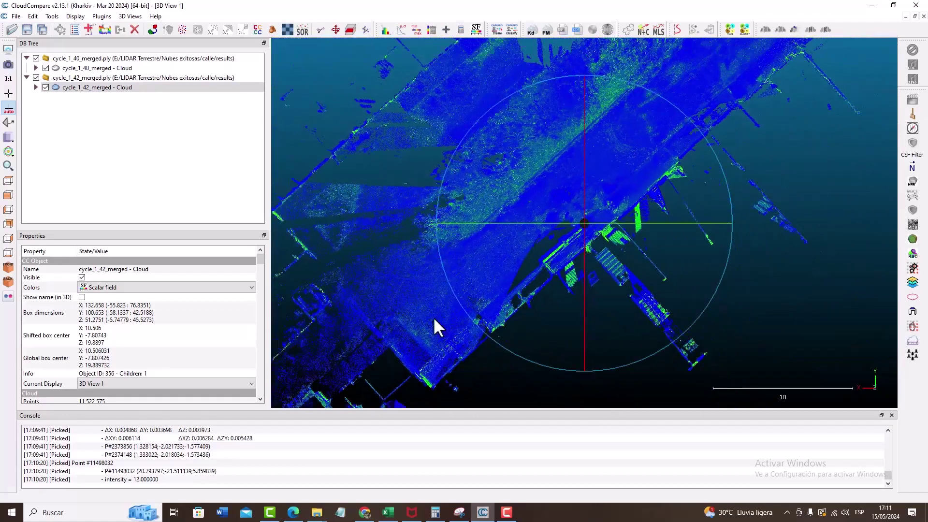
left_click_drag(538, 173, 589, 283)
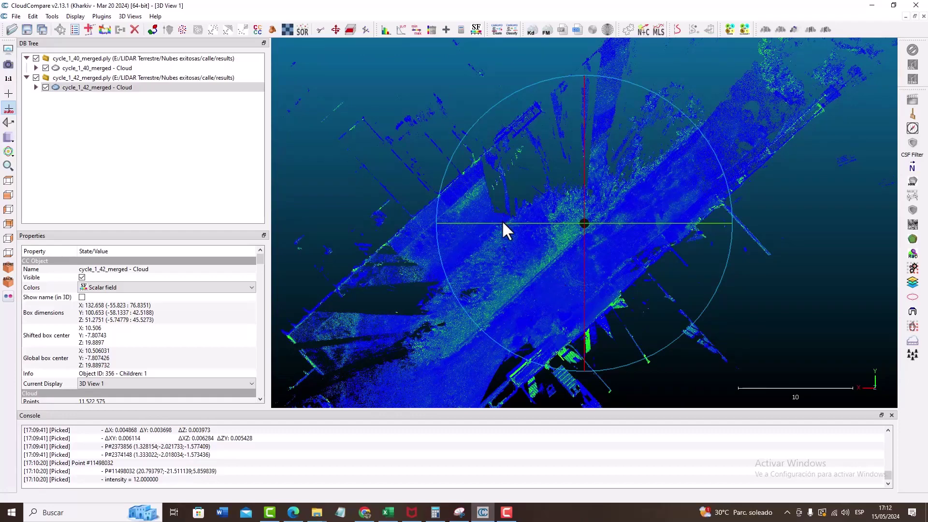
- Examine the facades, roofs and parked car in oblique views, ending with a near-vertical view of the street surface
left_click_drag(490, 306, 534, 101)
right_click_drag(534, 102, 552, 185)
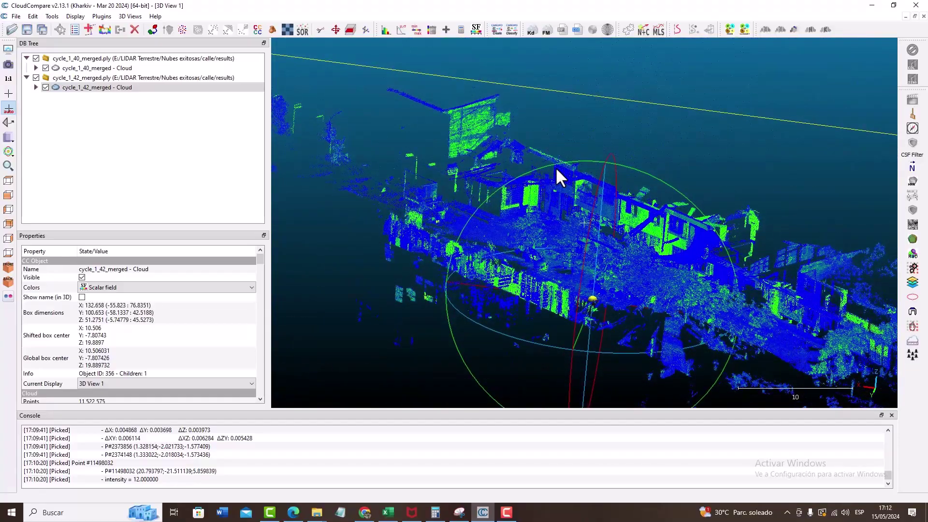
left_click_drag(557, 169, 599, 219)
right_click_drag(599, 219, 549, 273)
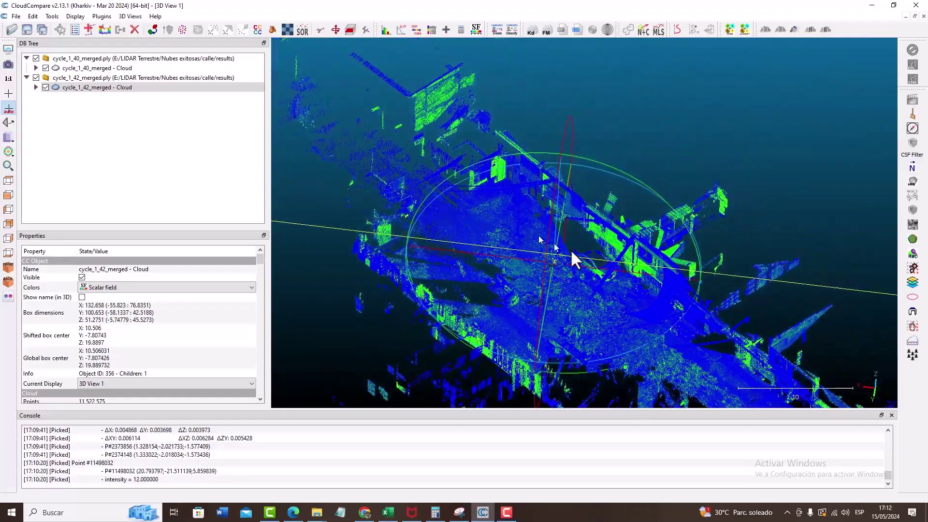
scroll(660, 265, "up", 12)
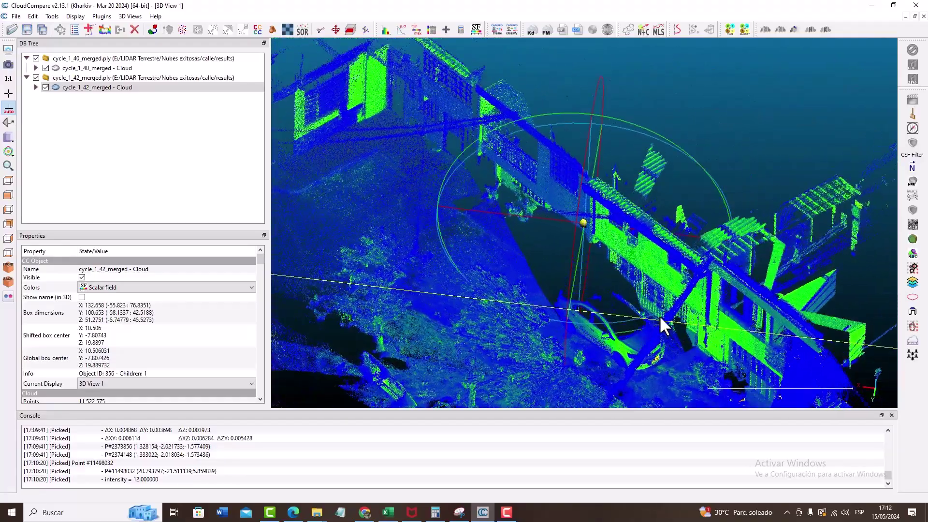
left_click_drag(659, 316, 528, 213)
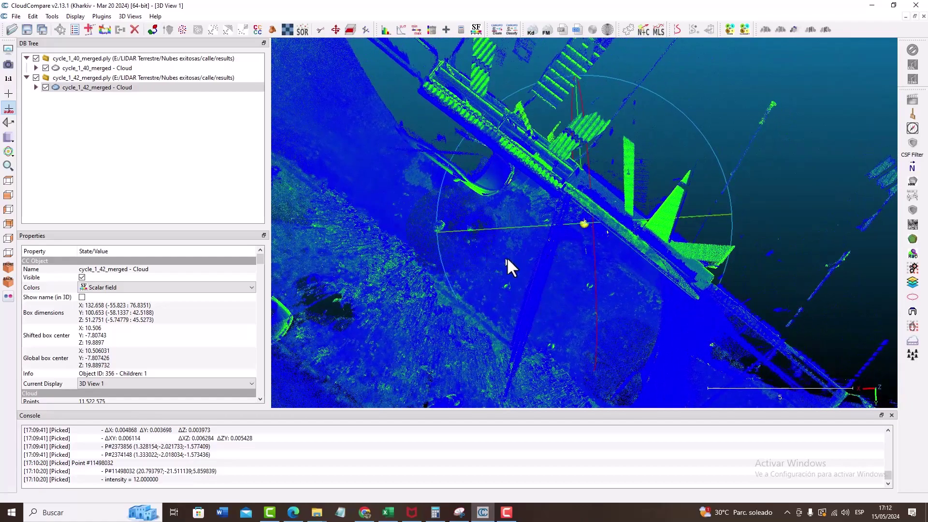
left_click_drag(507, 258, 434, 191)
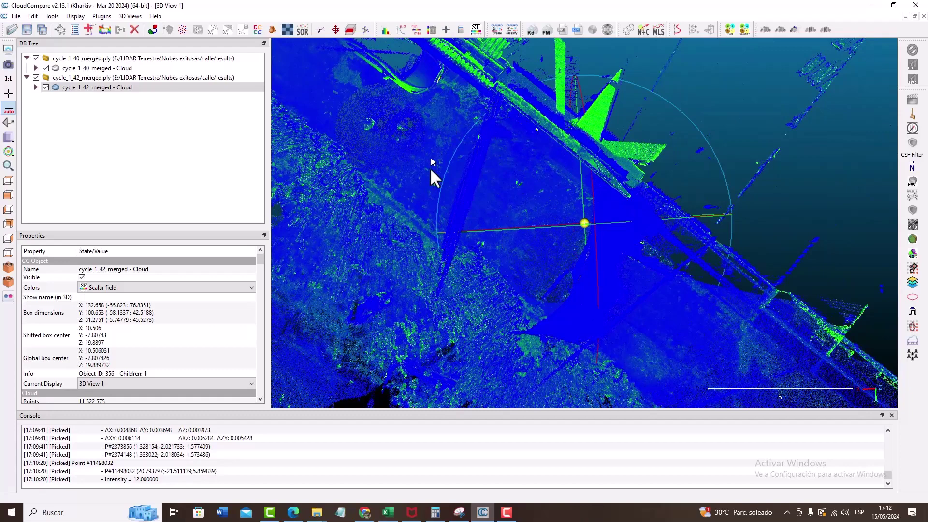
- Examine the full length of the combined street cloud, ending close to the street surface beside the facade
scroll(484, 209, "down", 5)
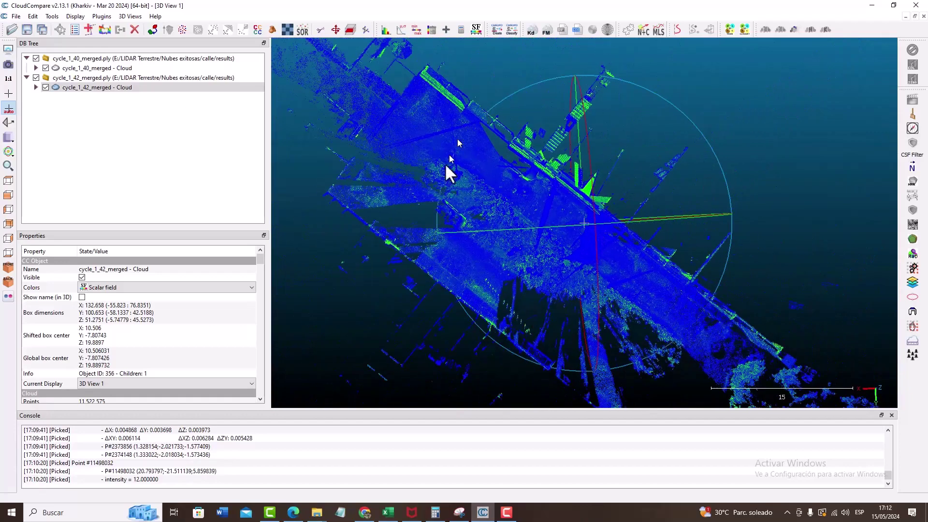
right_click_drag(571, 279, 560, 234)
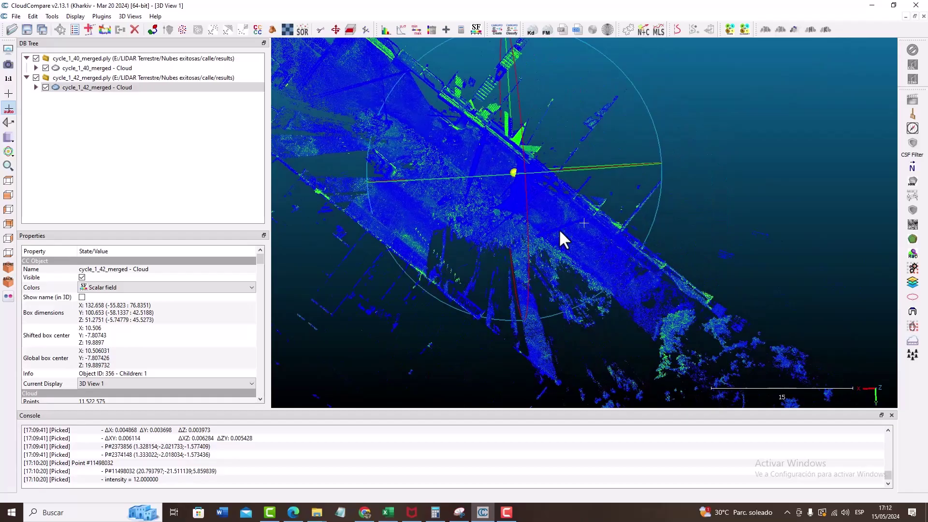
right_click_drag(560, 236, 675, 286)
left_click_drag(675, 286, 683, 223)
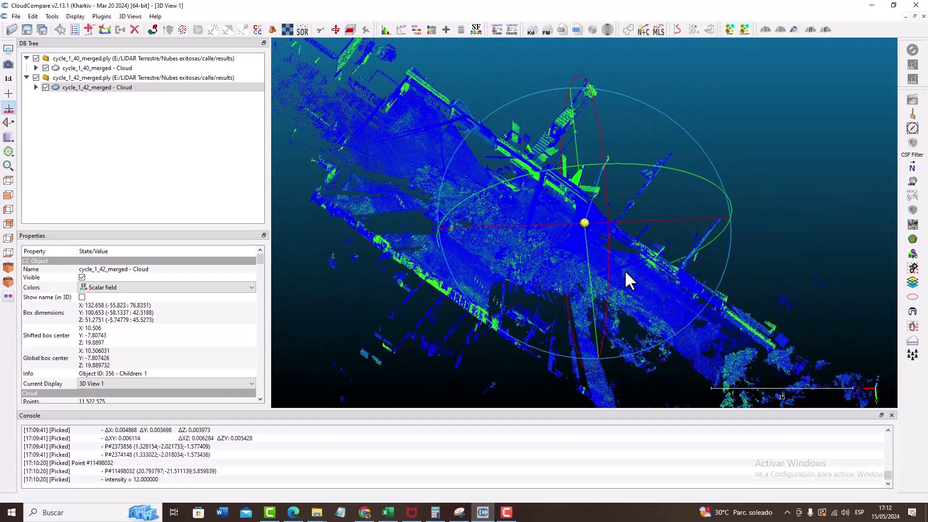
right_click_drag(624, 270, 579, 353)
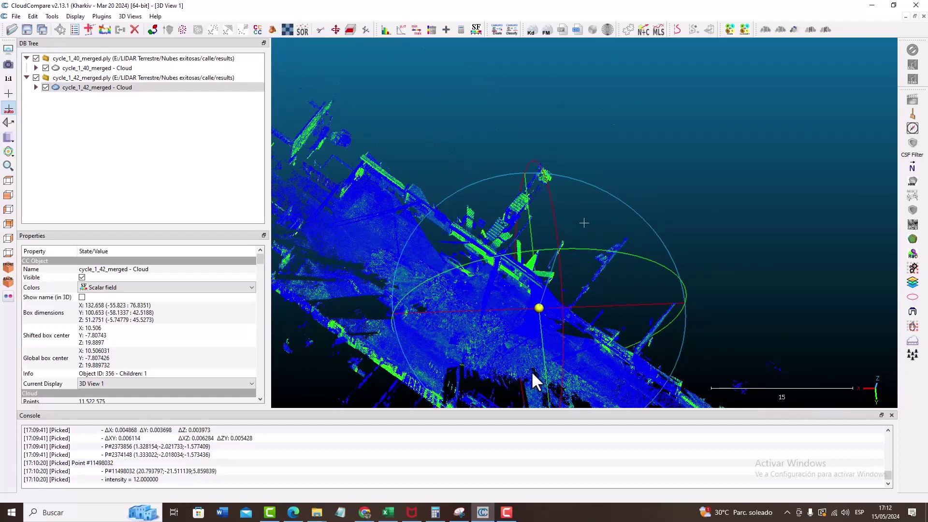
right_click_drag(539, 309, 598, 229)
scroll(600, 220, "up", 8)
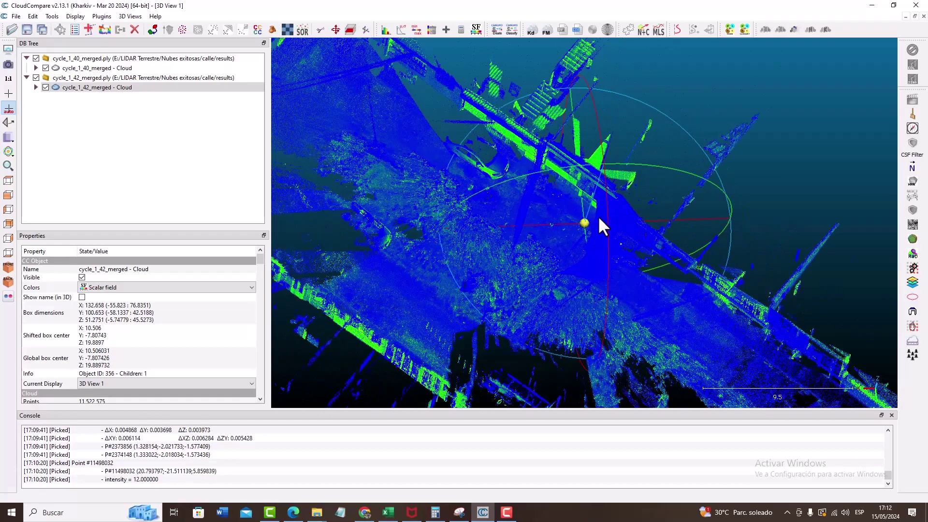
scroll(585, 225, "up", 6)
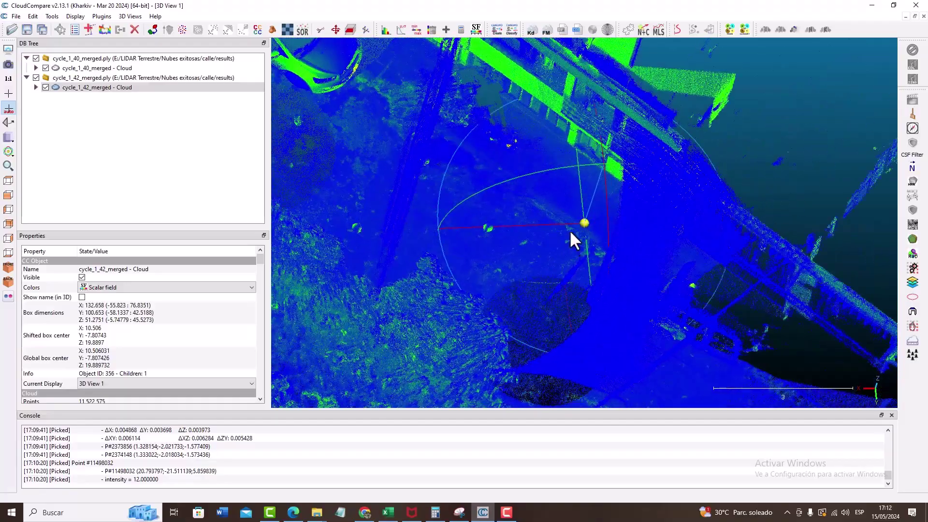
- Examine the street surface and treetops from above, ending with an oblique view of the facades and parked cars
right_click_drag(519, 223, 587, 193)
left_click_drag(587, 193, 505, 265)
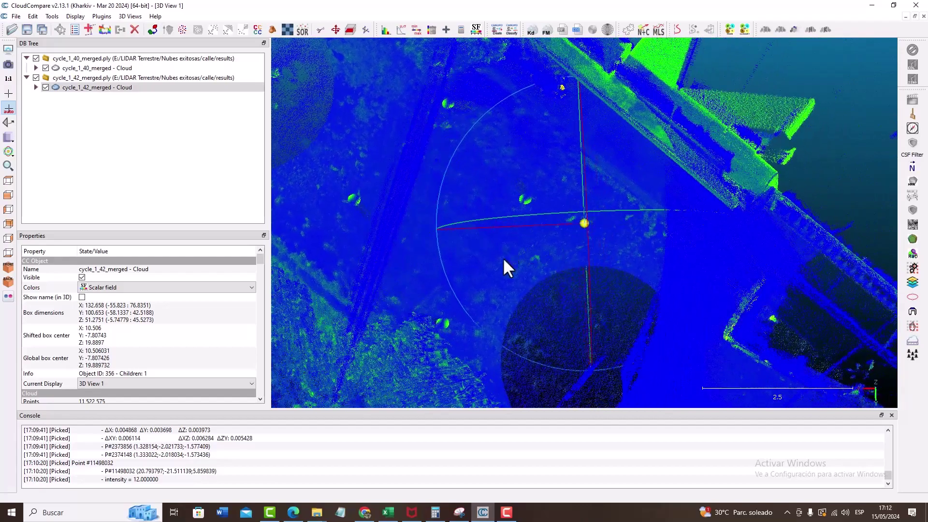
right_click_drag(506, 265, 462, 226)
left_click_drag(462, 226, 432, 222)
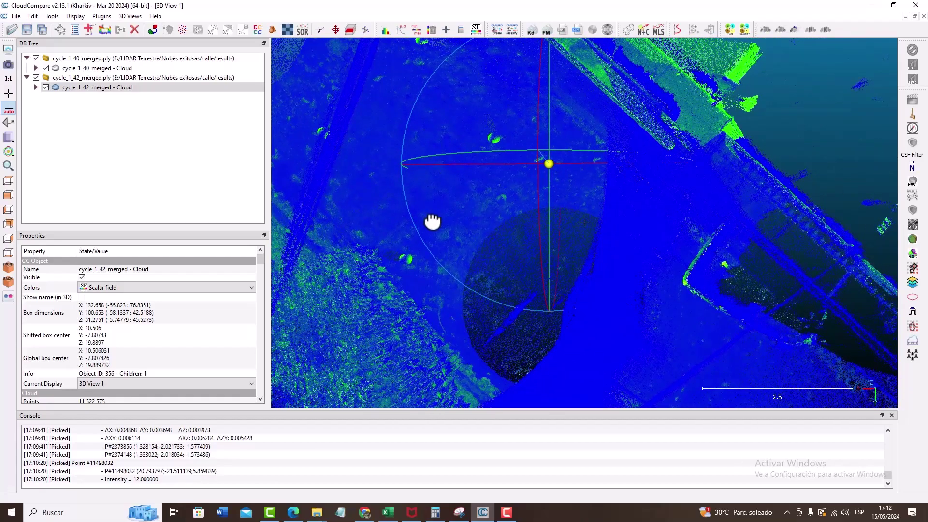
scroll(526, 202, "down", 6)
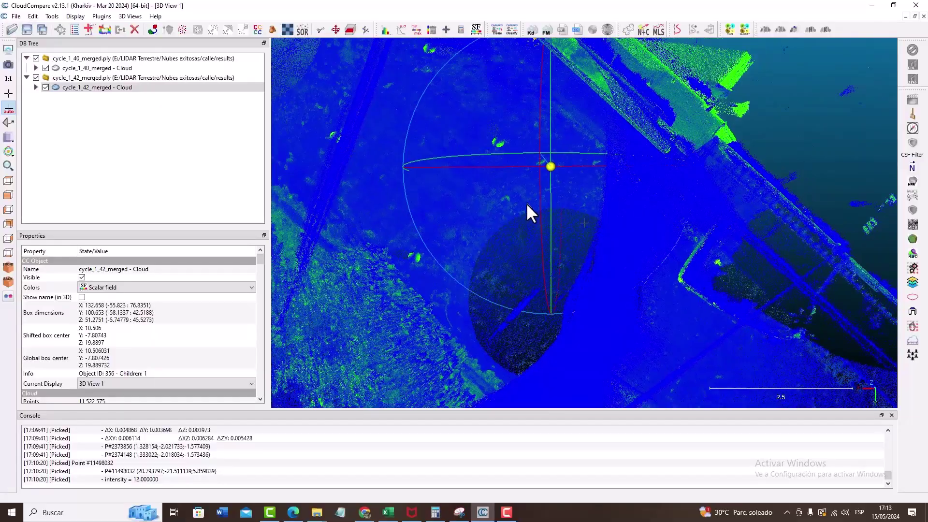
right_click_drag(596, 227, 519, 116)
left_click_drag(591, 315, 634, 202)
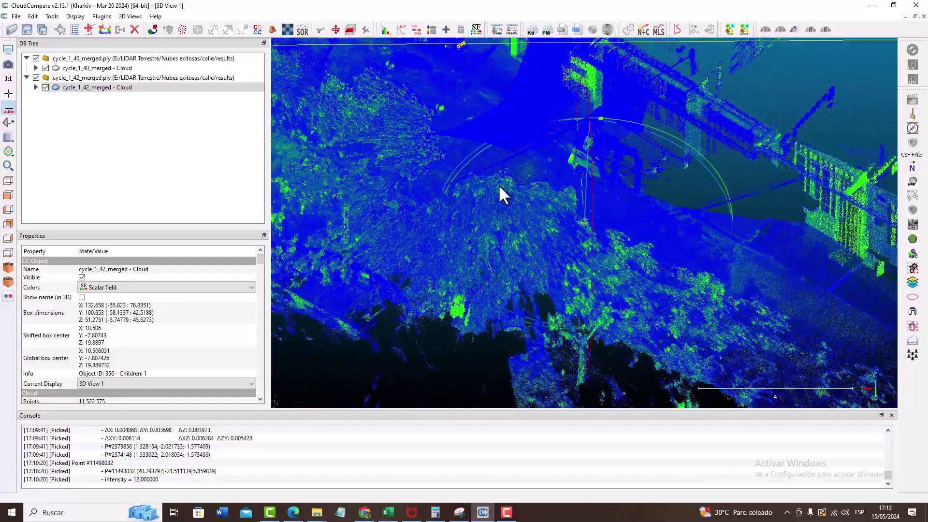
left_click_drag(498, 184, 643, 251)
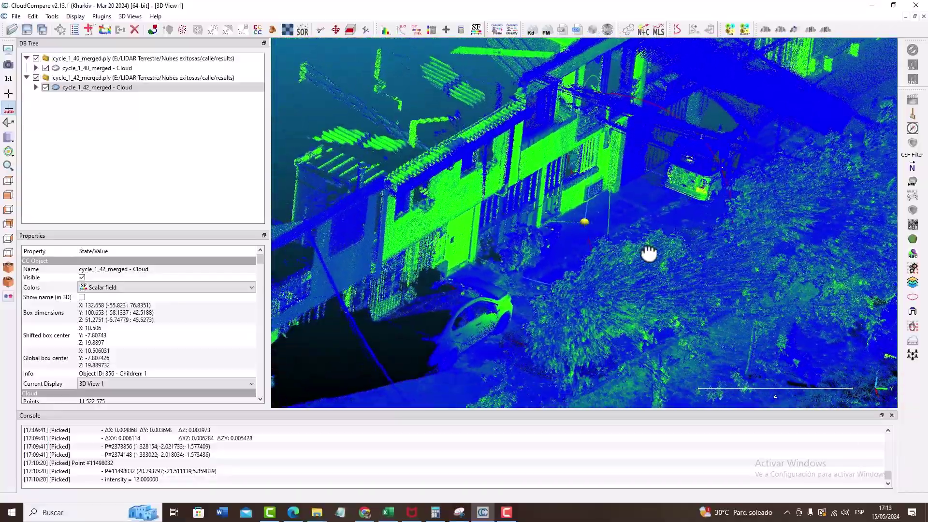
- Compare the facade corner beside the parked vehicle by repeatedly hiding and showing cycle_1_42_merged
scroll(665, 234, "up", 6)
scroll(560, 249, "up", 4)
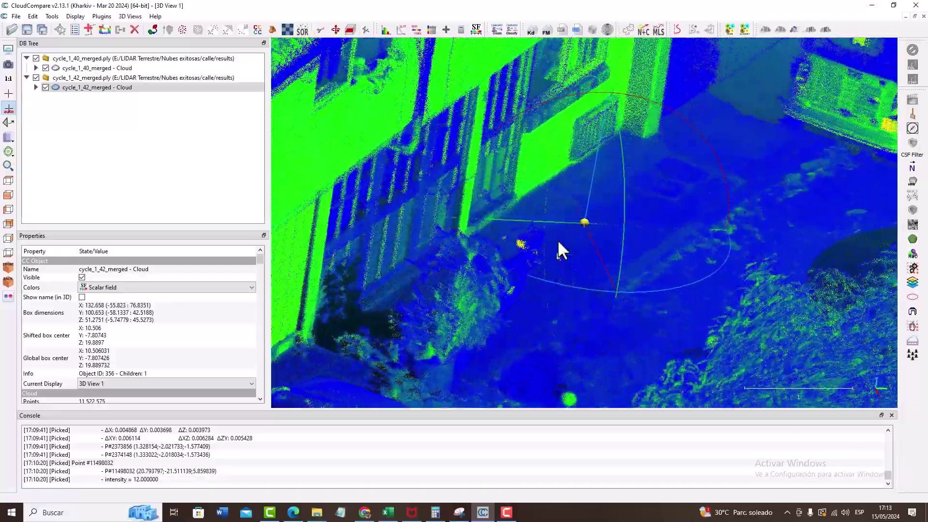
left_click_drag(601, 209, 694, 230)
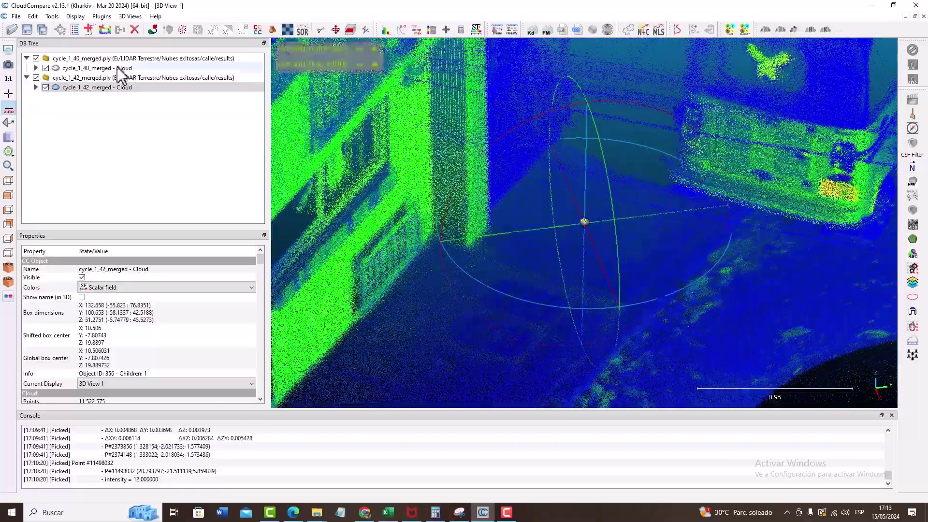
left_click(45, 88)
left_click(46, 87)
left_click(45, 87)
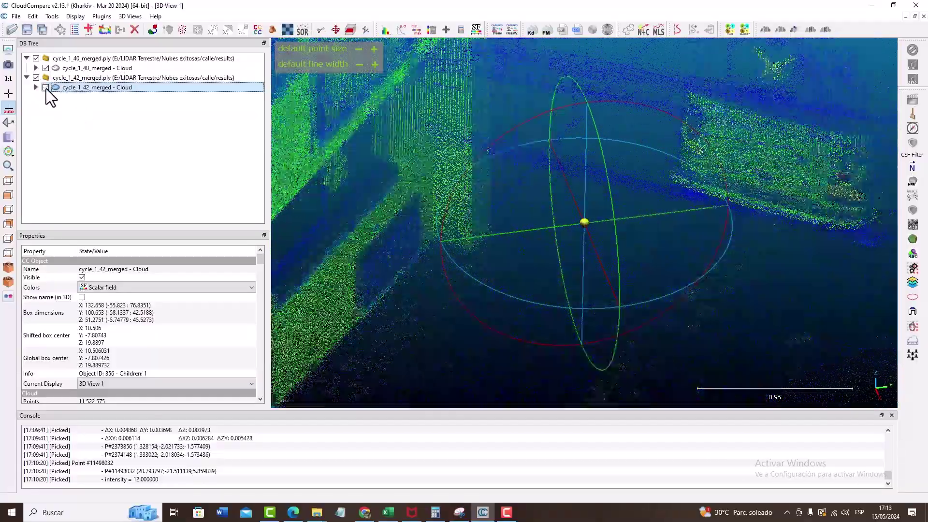
left_click(46, 88)
left_click(45, 87)
left_click(46, 88)
left_click(46, 88)
left_click(45, 87)
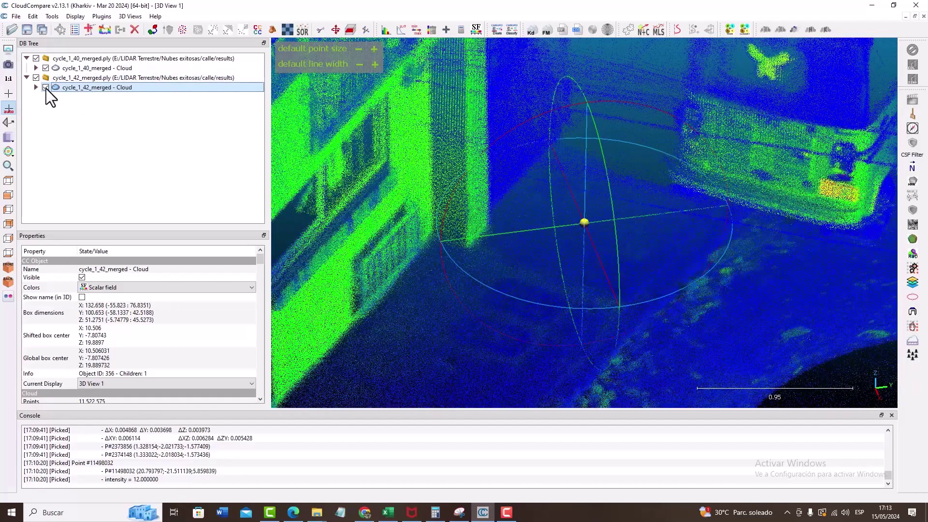
- Compare the parked vehicle's plate end at close range with cycle_1_42_merged hidden and shown, leaving both clouds visible
left_click(45, 88)
scroll(708, 140, "up", 5)
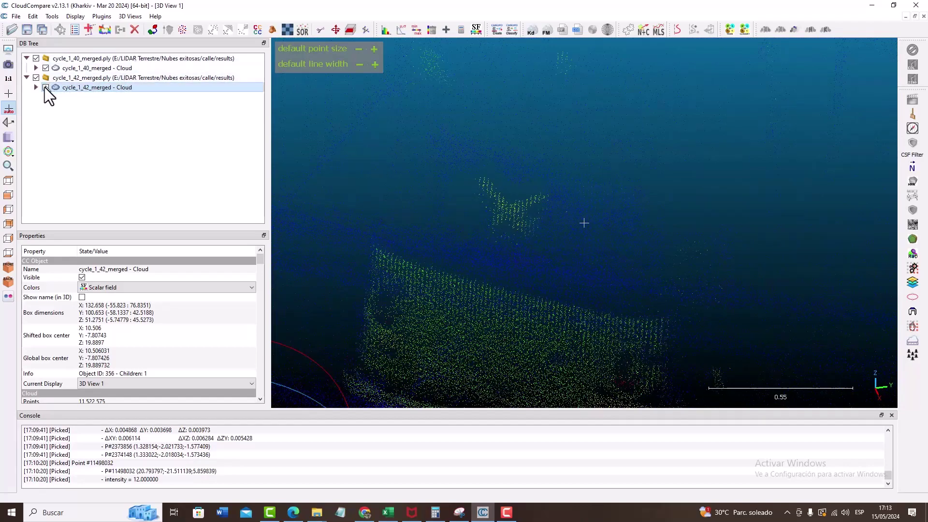
left_click(45, 87)
left_click(46, 87)
left_click(45, 88)
left_click(46, 87)
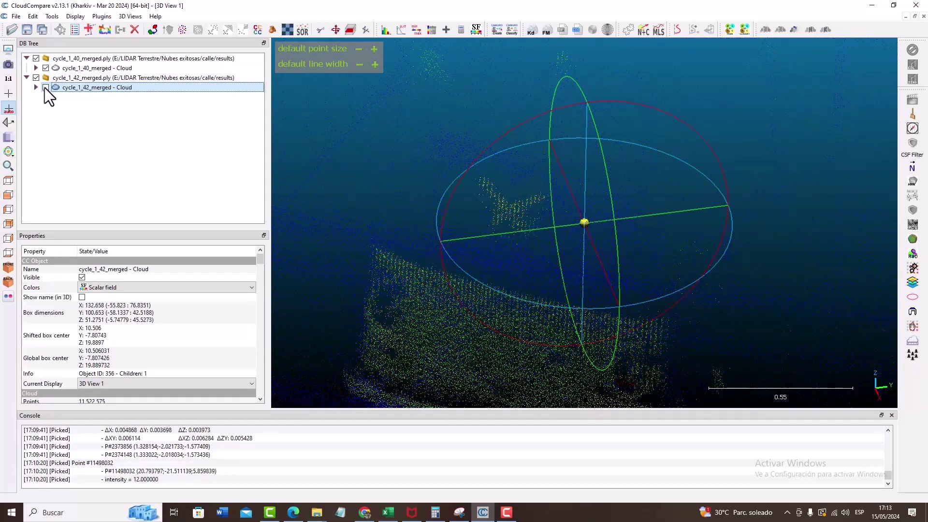
left_click(46, 87)
left_click(46, 88)
left_click(45, 87)
left_click(46, 87)
left_click(45, 87)
left_click(46, 88)
left_click(46, 88)
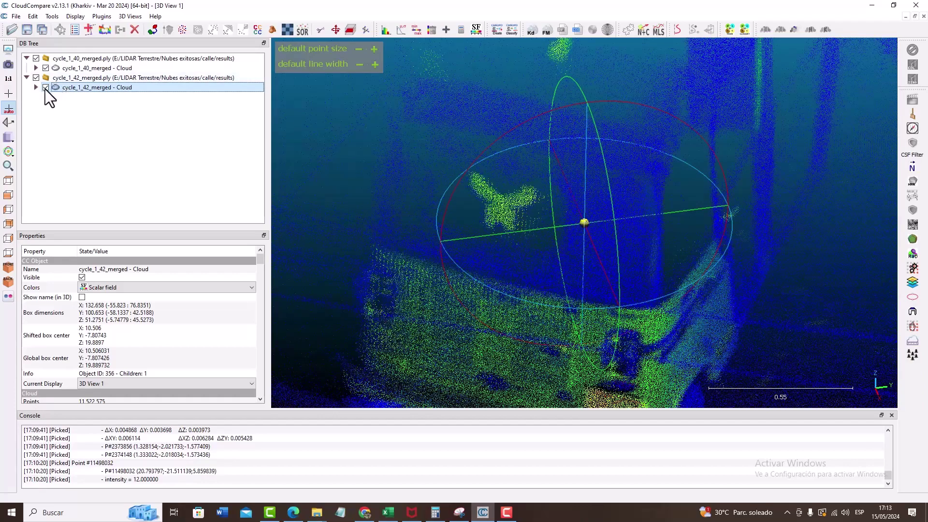
scroll(538, 257, "down", 3)
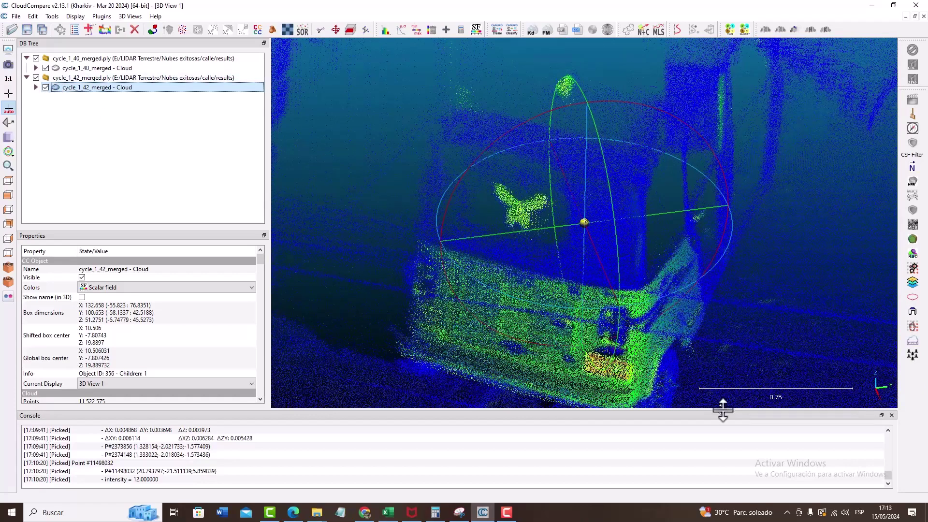
- Measure the licence plate's width along its upper edge with two-point picking, and close point picking
left_click_drag(720, 404, 536, 279)
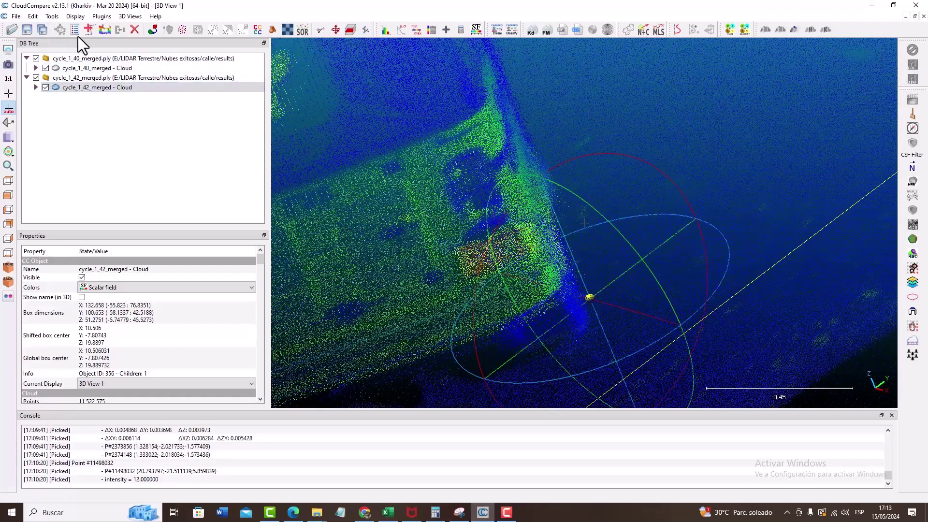
left_click(62, 29)
left_click(807, 48)
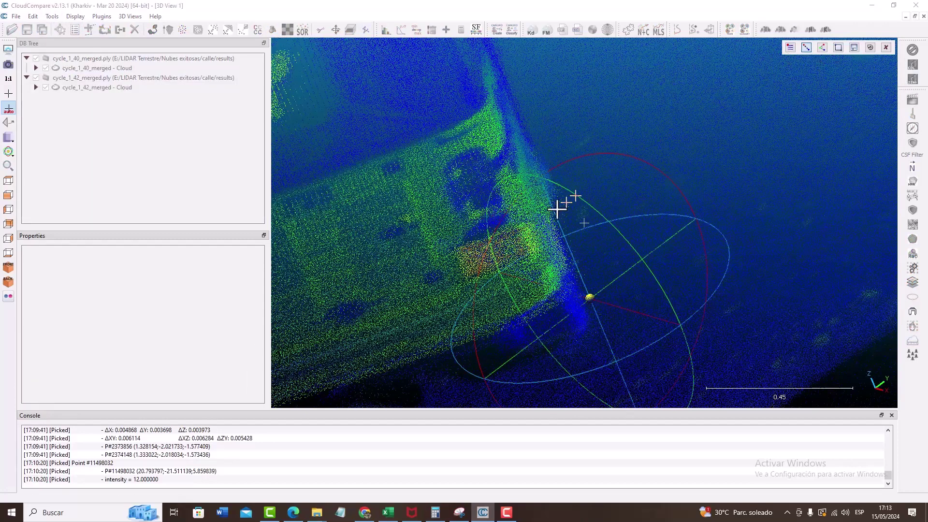
left_click(521, 230)
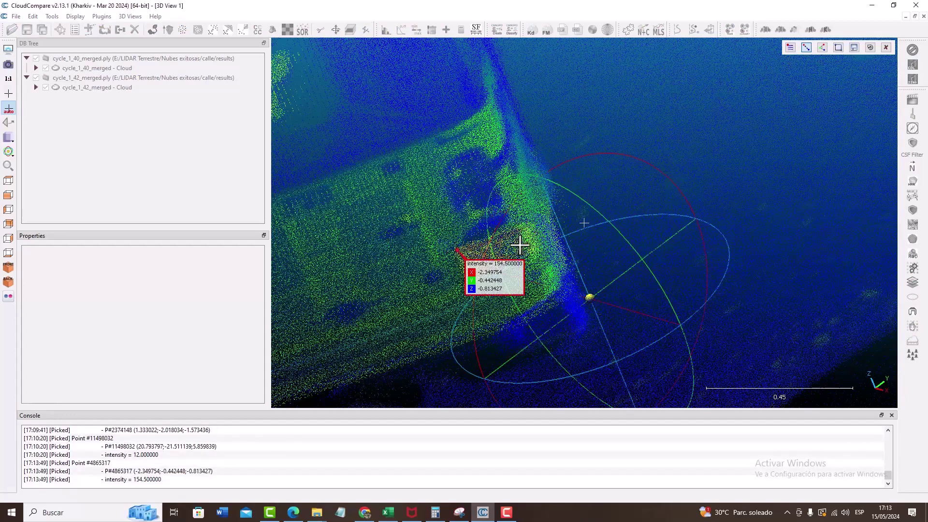
left_click(520, 247)
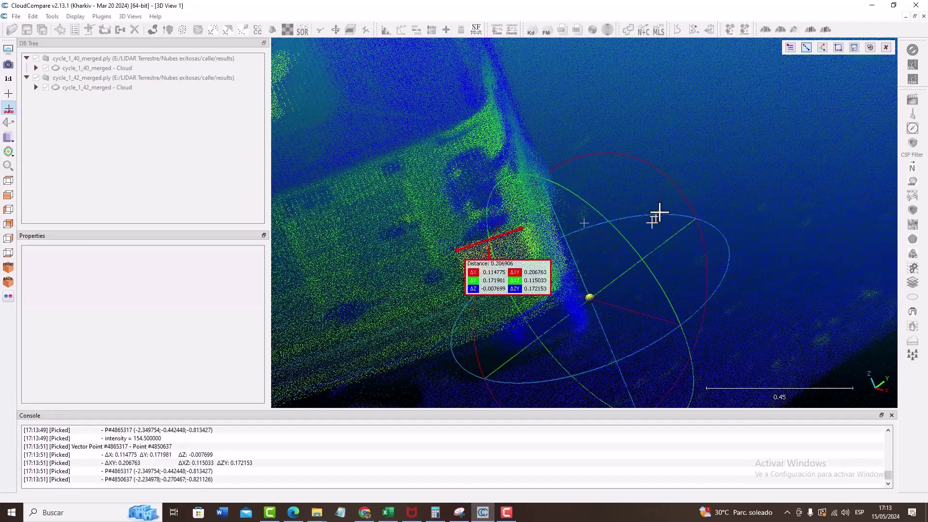
left_click(886, 47)
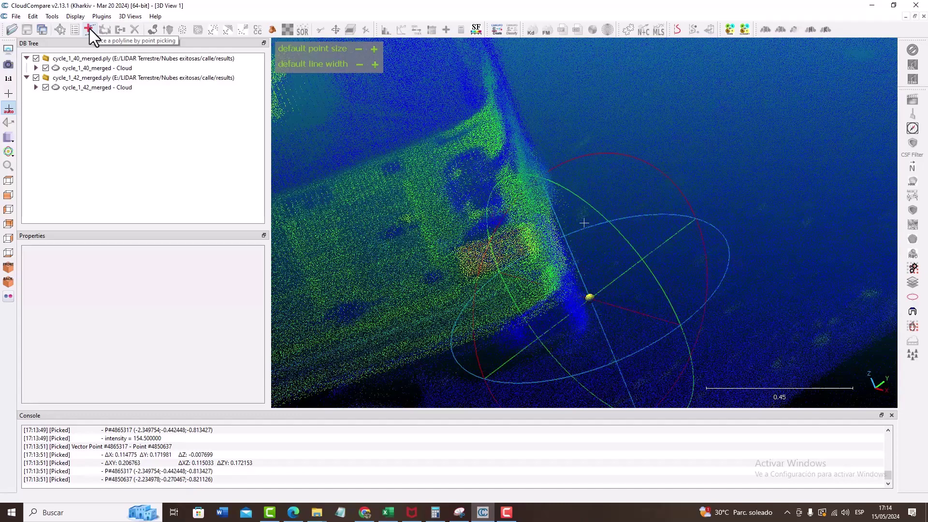
left_click(88, 28)
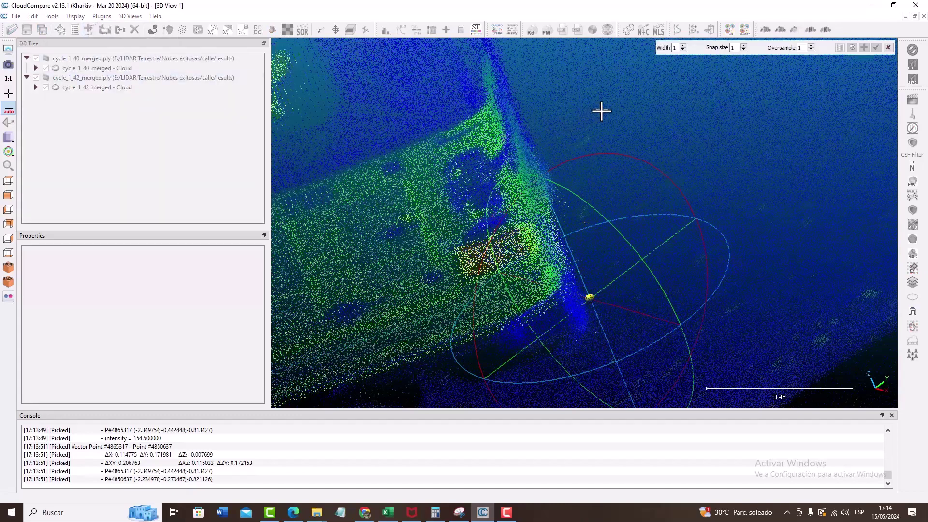
scroll(419, 277, "up", 3)
right_click_drag(423, 300, 503, 275)
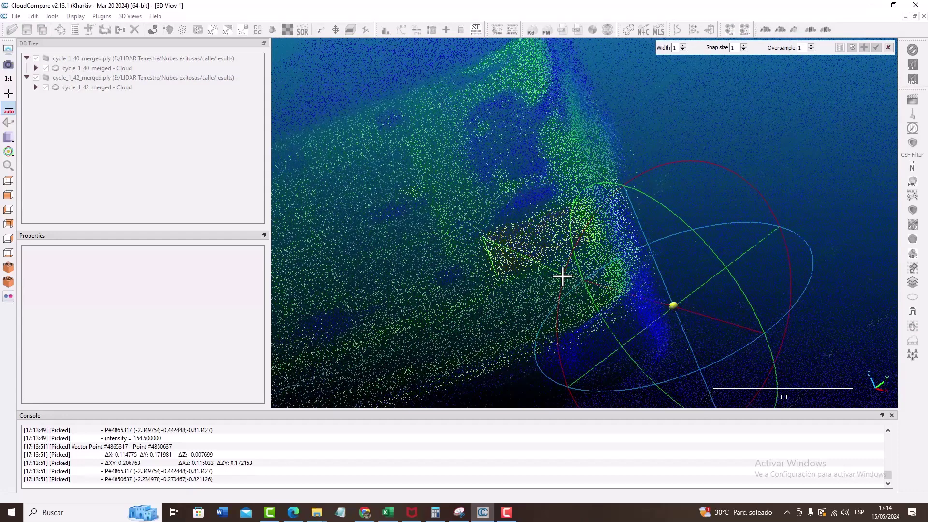
key("Escape")
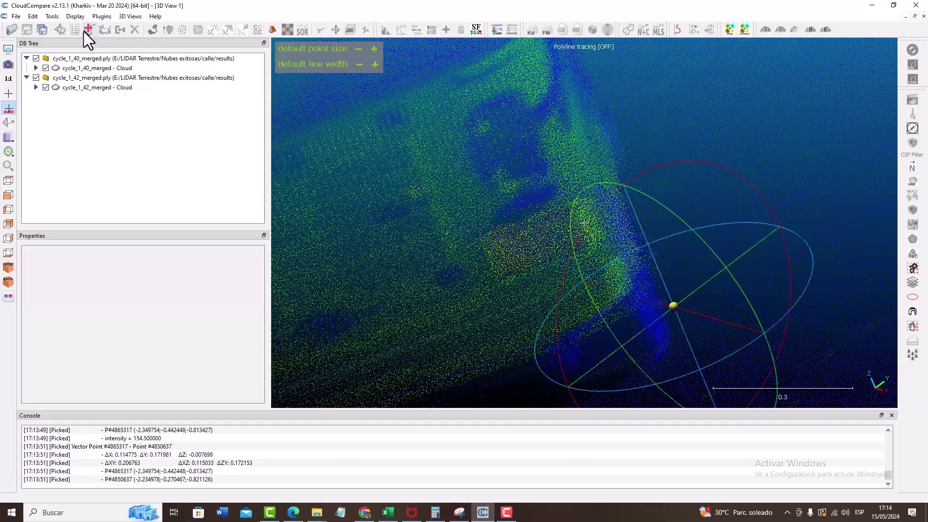
- Measure the licence plate's height along its side edge between two picked points
left_click(61, 30)
left_click(807, 49)
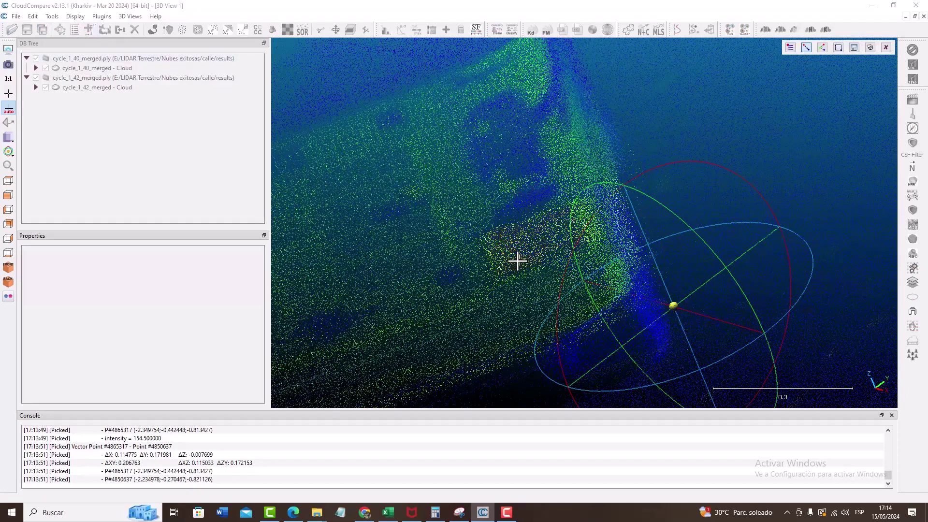
left_click(494, 282)
left_click_drag(493, 282, 559, 265)
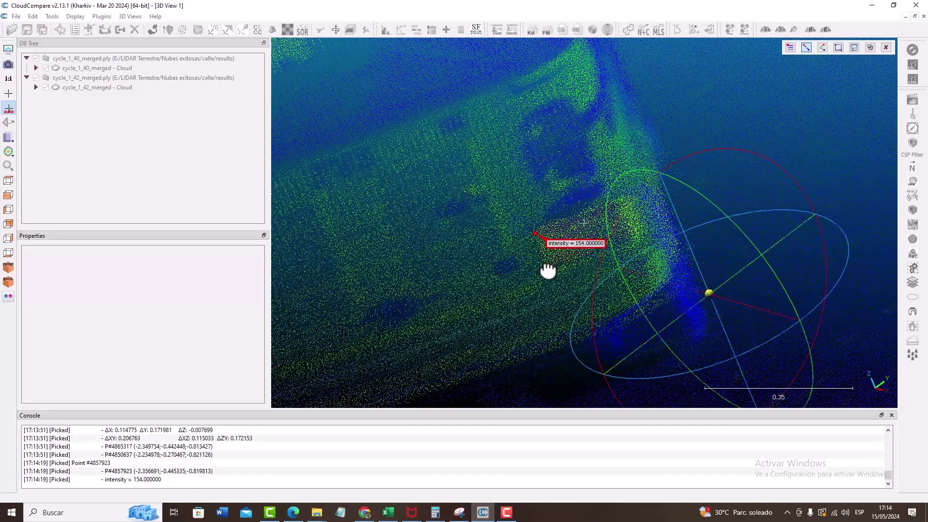
left_click(543, 253)
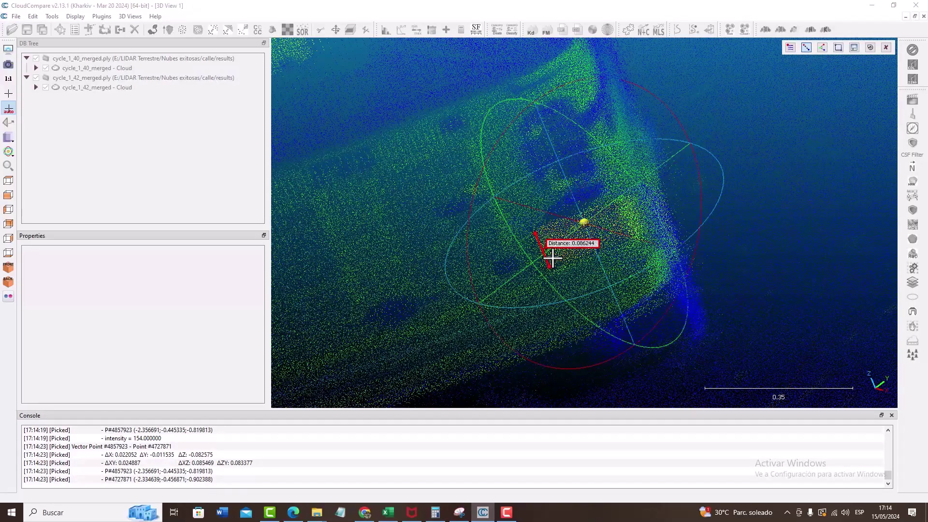
- Examine the street surface around the parked vehicle from above and the adjoining building row in wider views
scroll(553, 260, "down", 8)
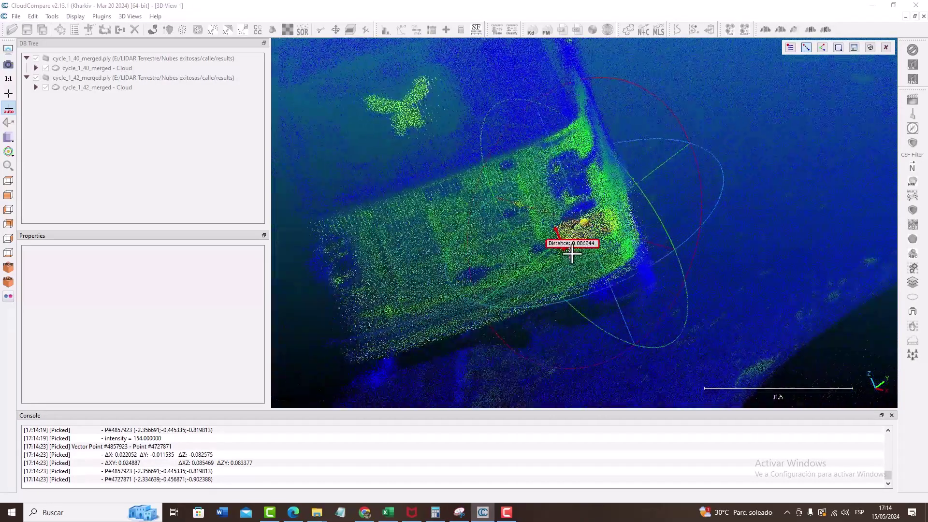
scroll(543, 266, "down", 3)
right_click_drag(642, 331, 553, 211)
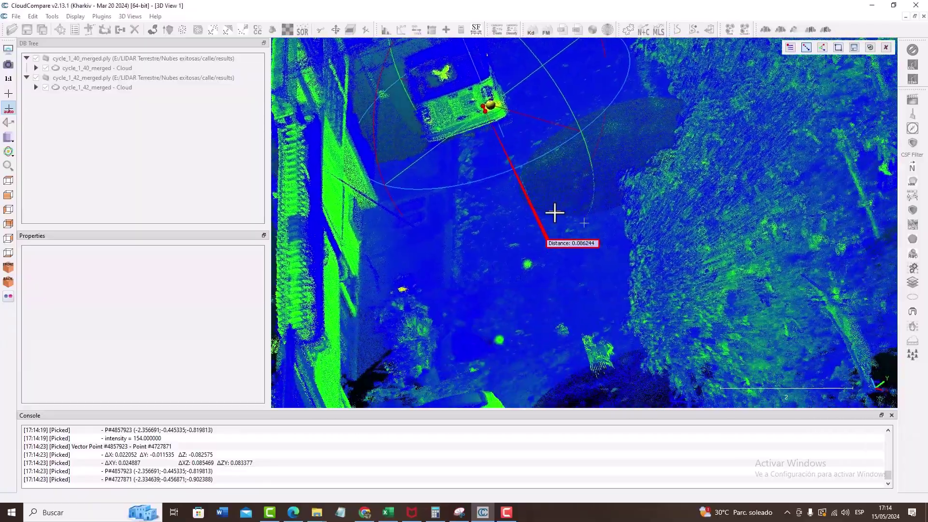
left_click_drag(553, 212, 561, 223)
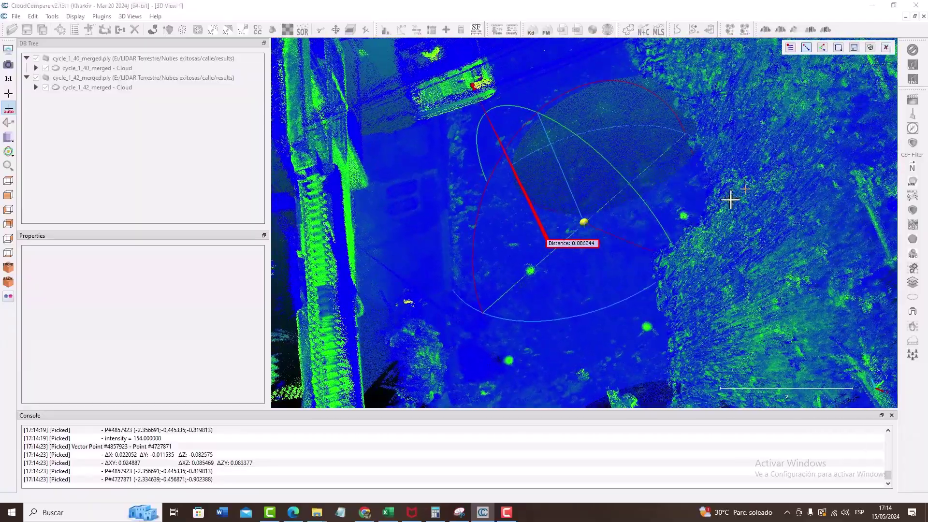
left_click_drag(729, 198, 567, 299)
scroll(628, 311, "down", 9)
right_click_drag(642, 397, 592, 299)
left_click_drag(592, 300, 569, 298)
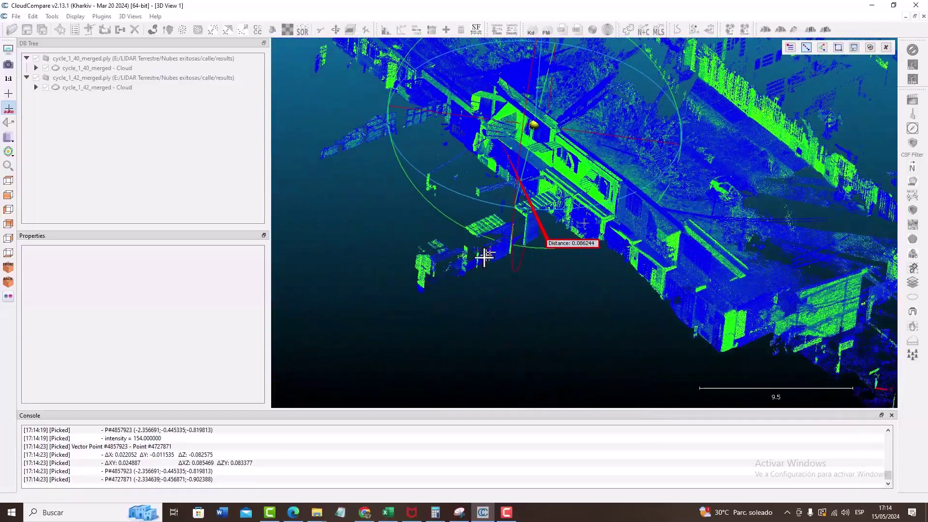
- Examine the fence and facades on both sides of the street and the full extent of the combined cloud
left_click_drag(648, 302, 668, 222)
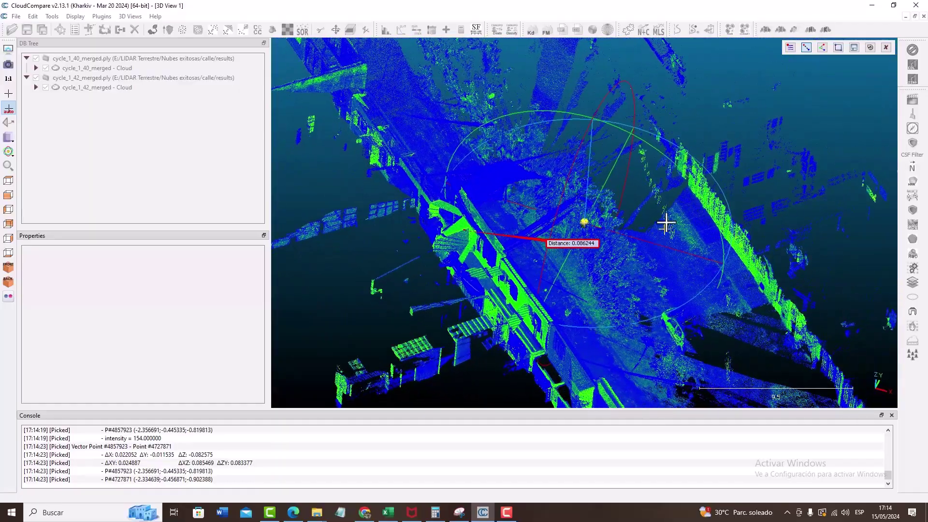
left_click_drag(680, 288, 513, 149)
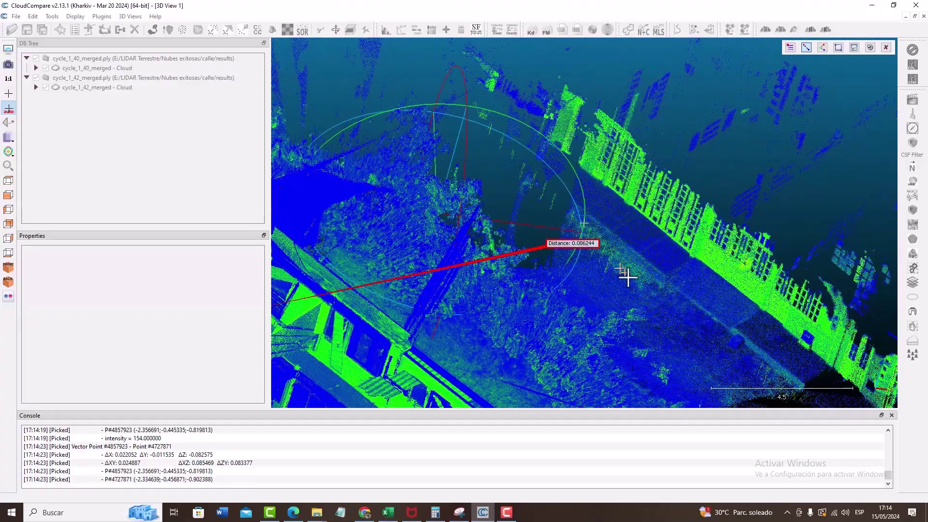
left_click_drag(574, 282, 698, 337)
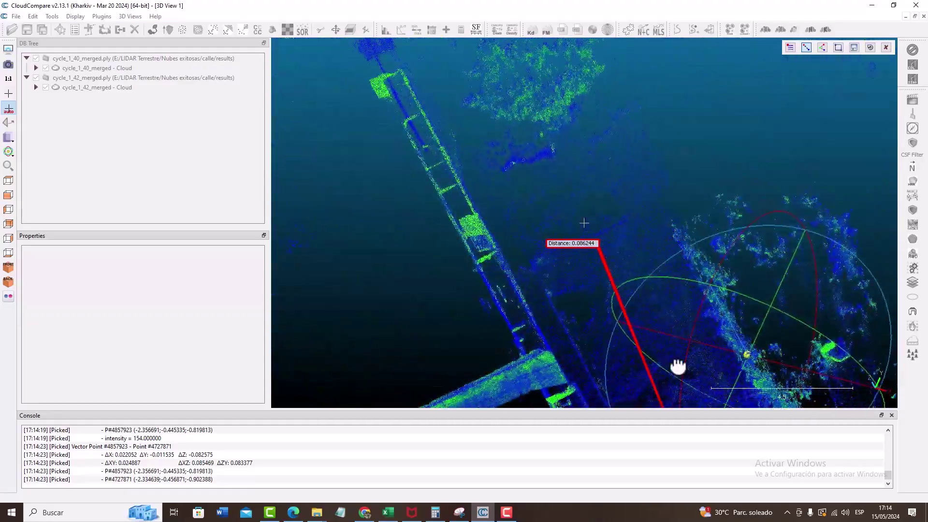
left_click_drag(679, 367, 540, 272)
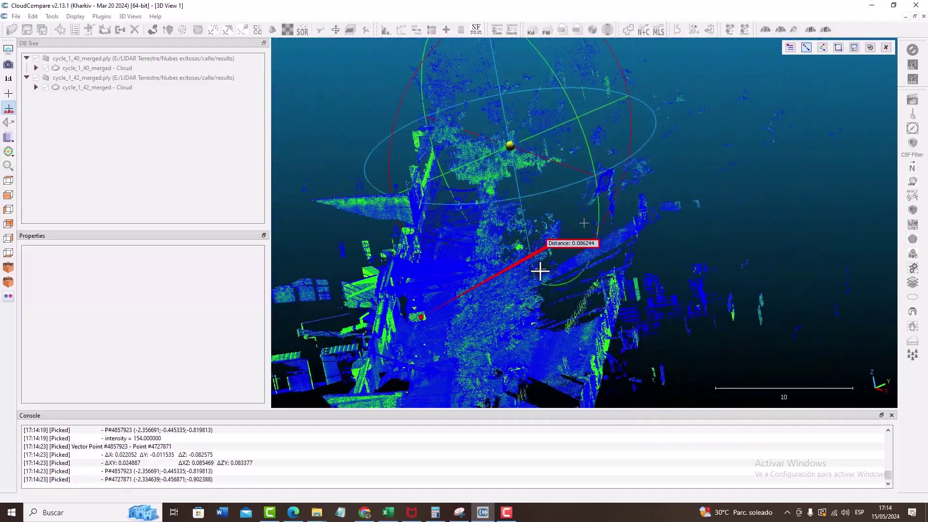
scroll(540, 271, "down", 9)
right_click_drag(548, 291, 559, 244)
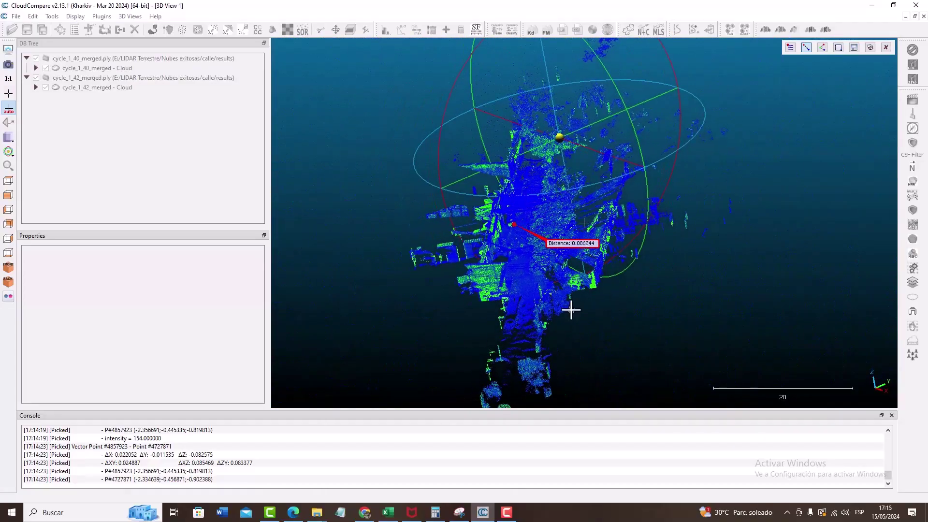
left_click_drag(571, 310, 656, 131)
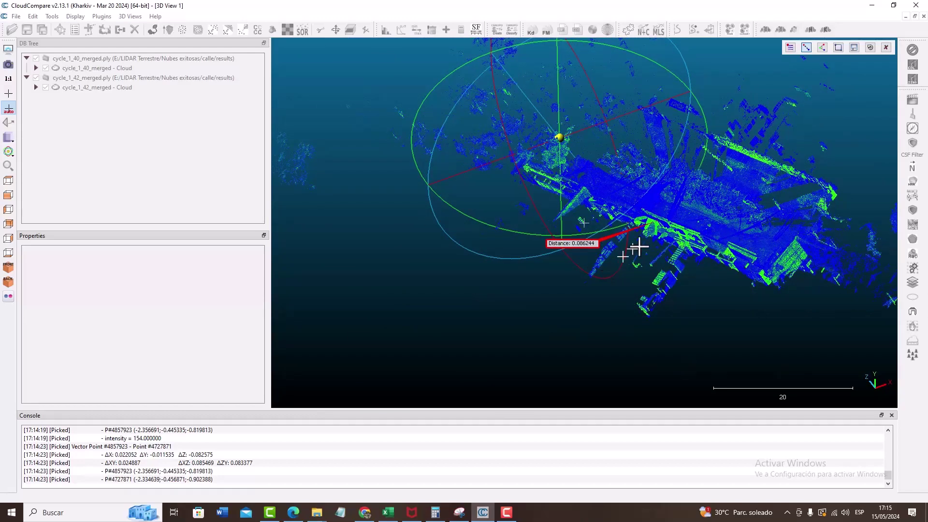
scroll(639, 247, "up", 9)
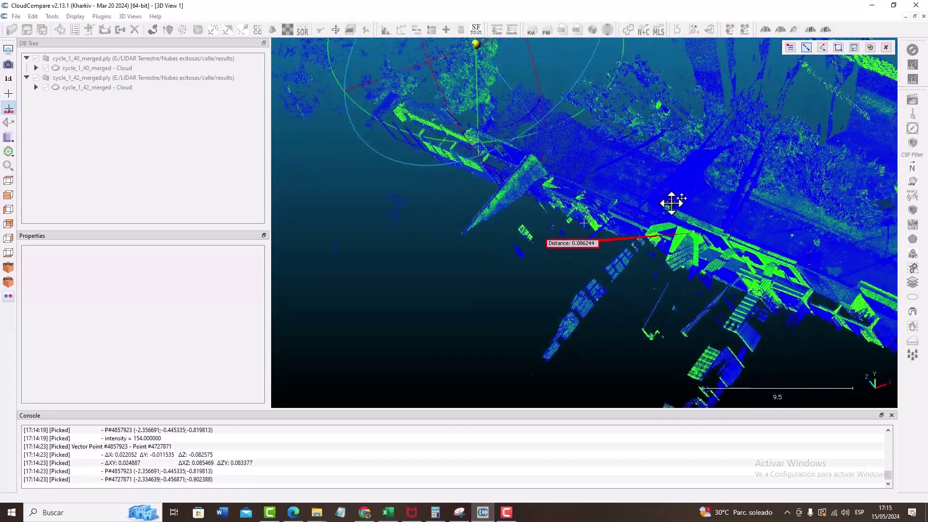
- Examine the combined street cloud from several angles, from the building rows to the parked car beside the vegetation
right_click_drag(672, 203, 810, 348)
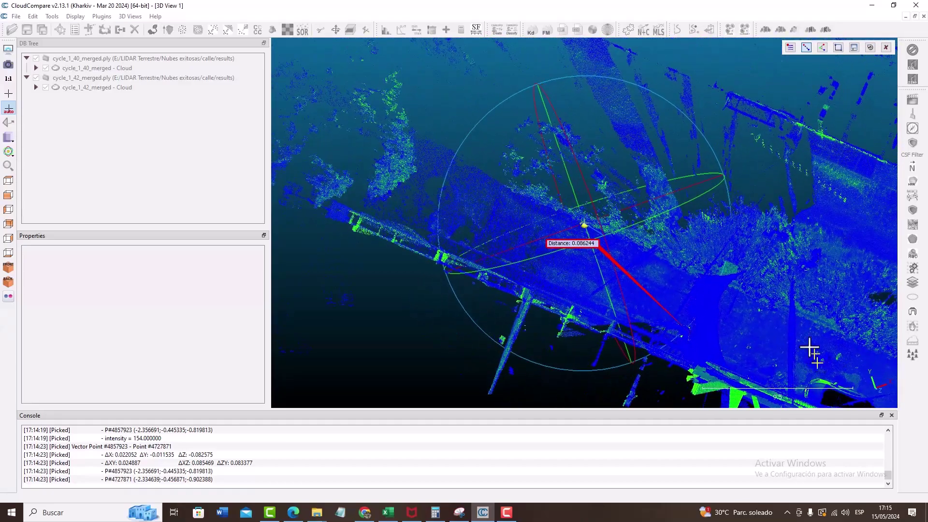
left_click_drag(810, 348, 767, 317)
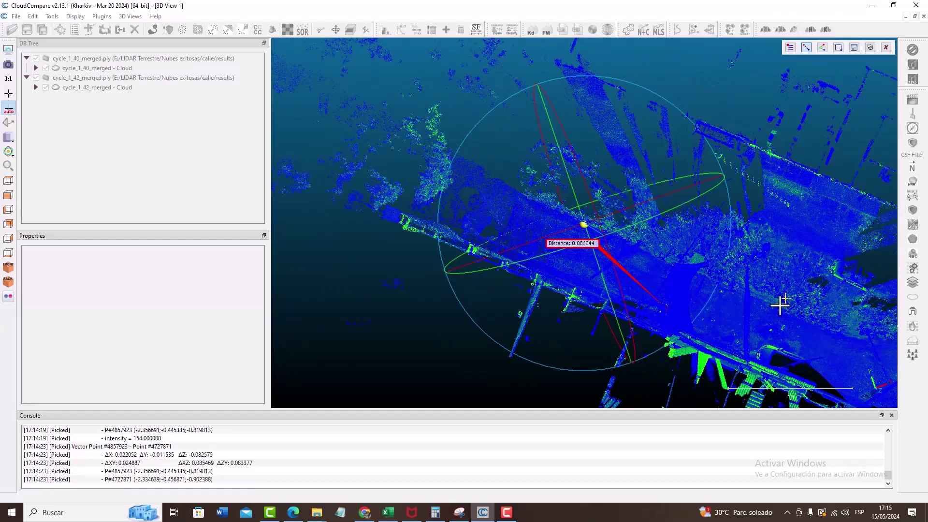
left_click_drag(779, 304, 691, 131)
scroll(659, 156, "up", 10)
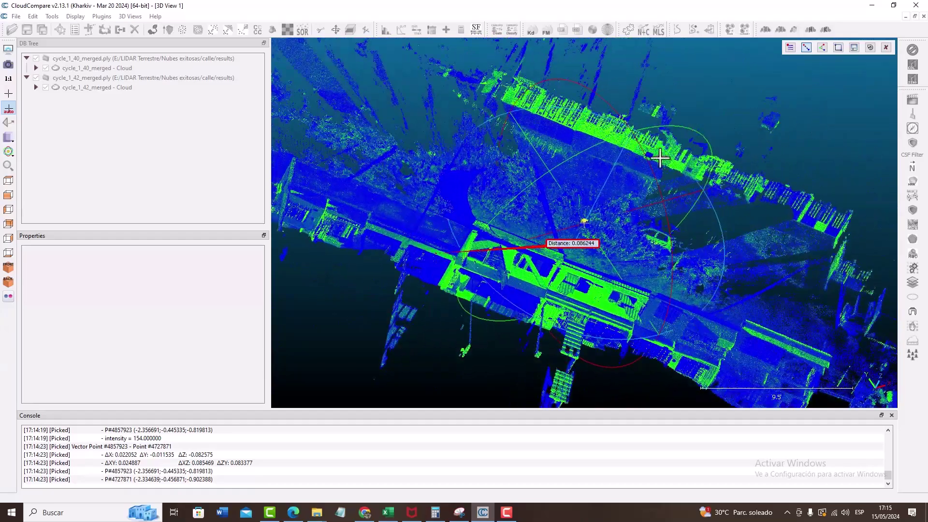
right_click_drag(730, 256, 692, 204)
left_click_drag(691, 204, 555, 221)
scroll(555, 221, "up", 3)
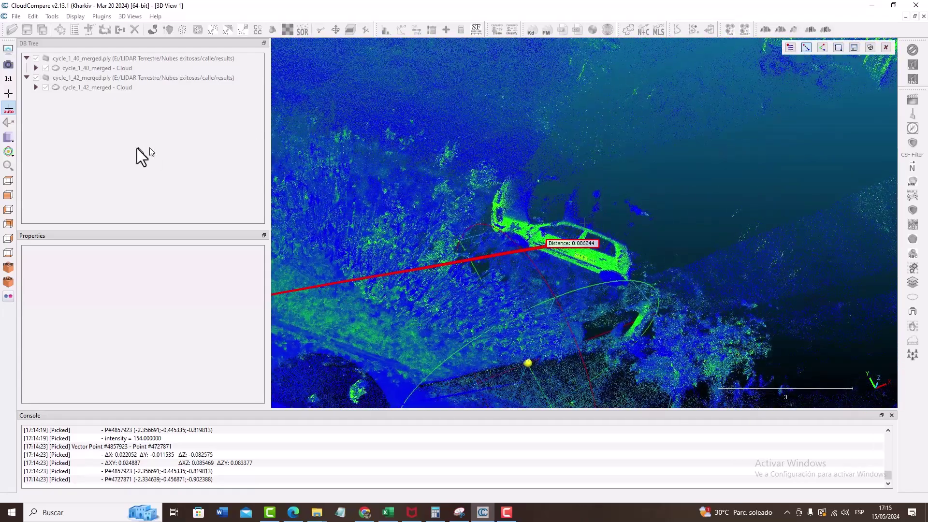
- Close point picking and hide and reshow the cycle_1_40_merged.ply cloud to compare coverage around the parked car
left_click(888, 47)
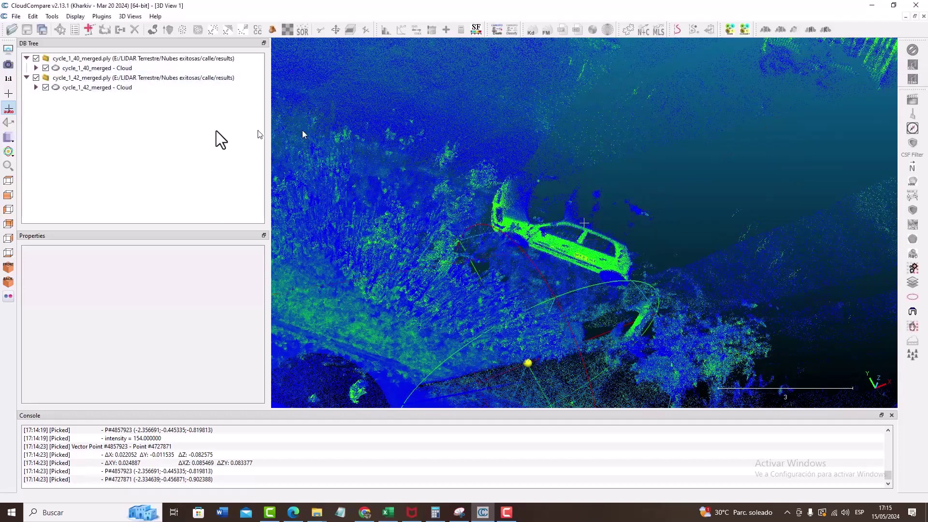
left_click(37, 58)
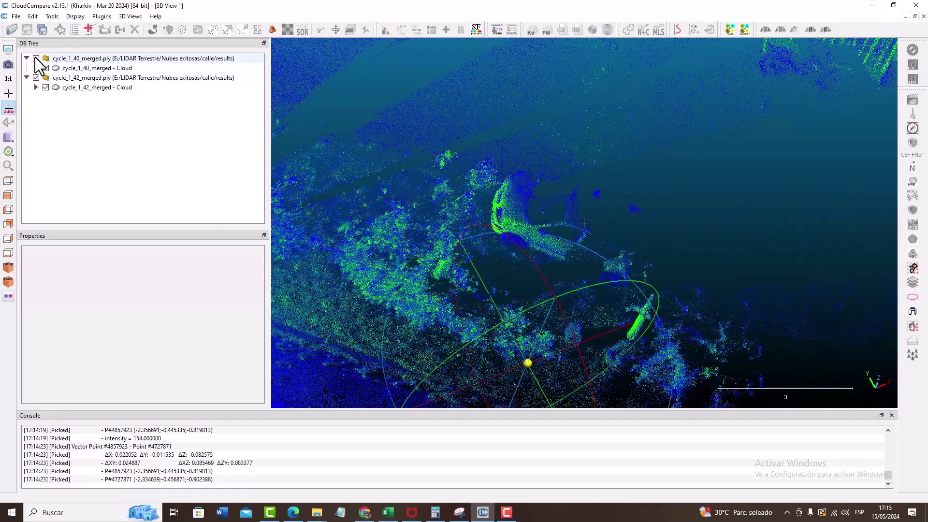
left_click(36, 59)
left_click(37, 59)
left_click(37, 59)
- Compare the parked car's point coverage in close-up with cycle_1_40_merged.ply hidden and shown, leaving both clouds visible
scroll(544, 219, "up", 6)
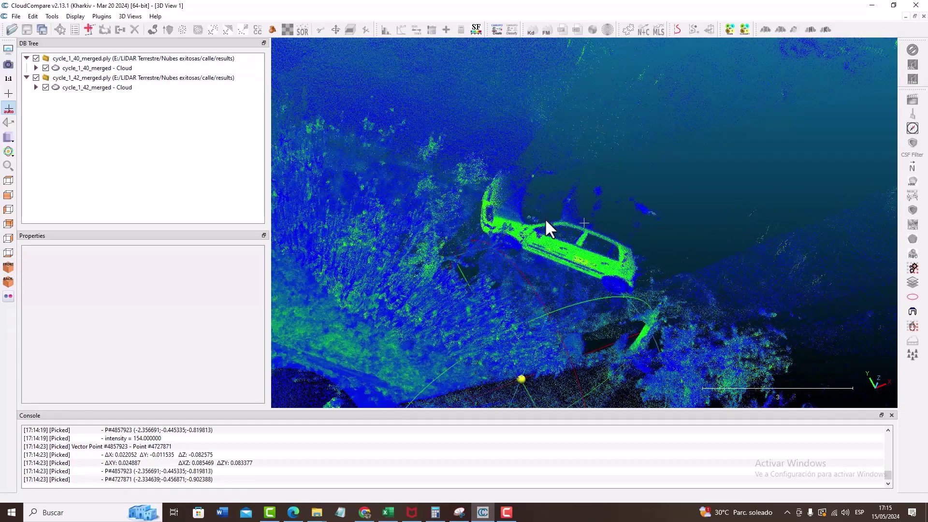
left_click(36, 59)
left_click(36, 59)
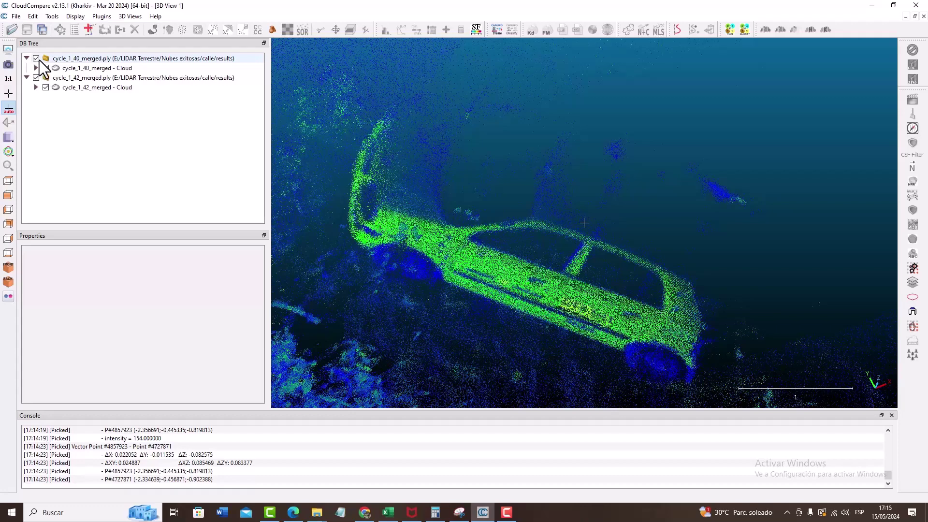
left_click(36, 58)
left_click(36, 58)
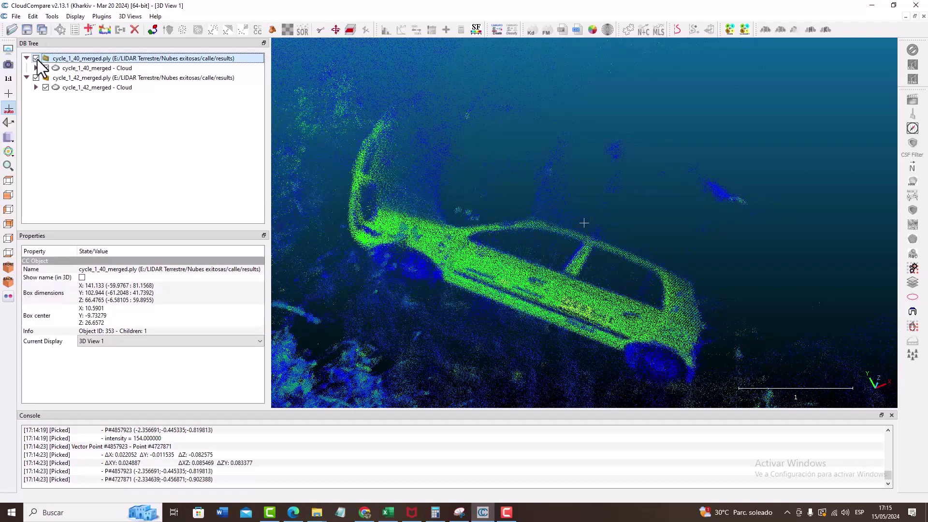
- Examine the combined cloud around the parked car from several angles and the house facade with its surrounding vegetation
scroll(706, 249, "down", 6)
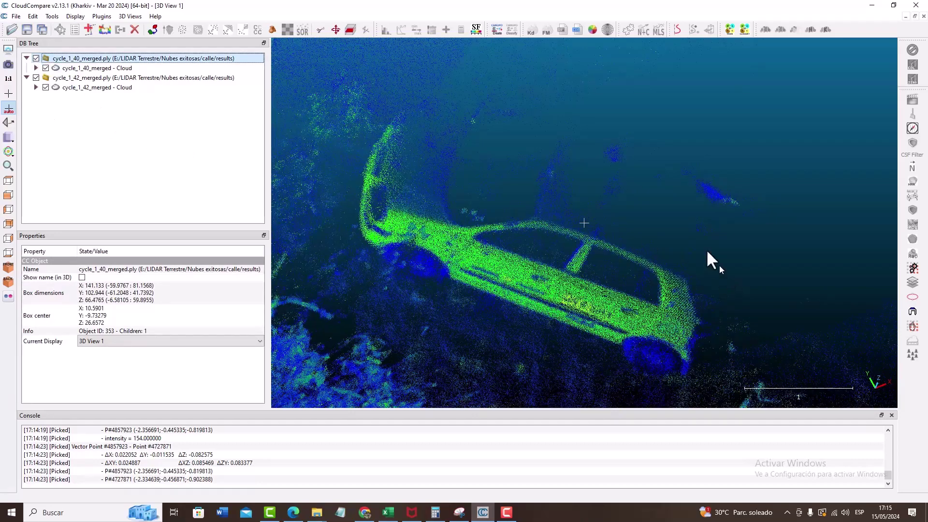
left_click_drag(462, 354, 342, 394)
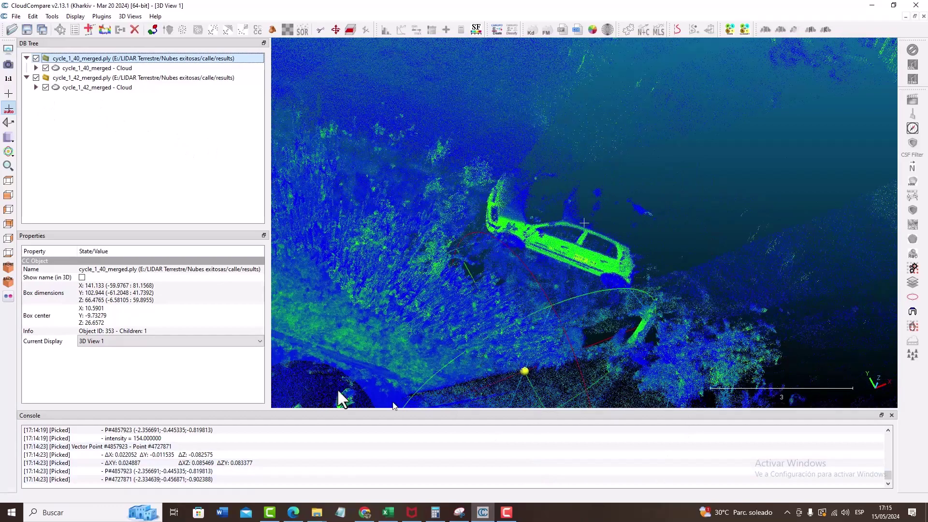
left_click_drag(703, 284, 570, 262)
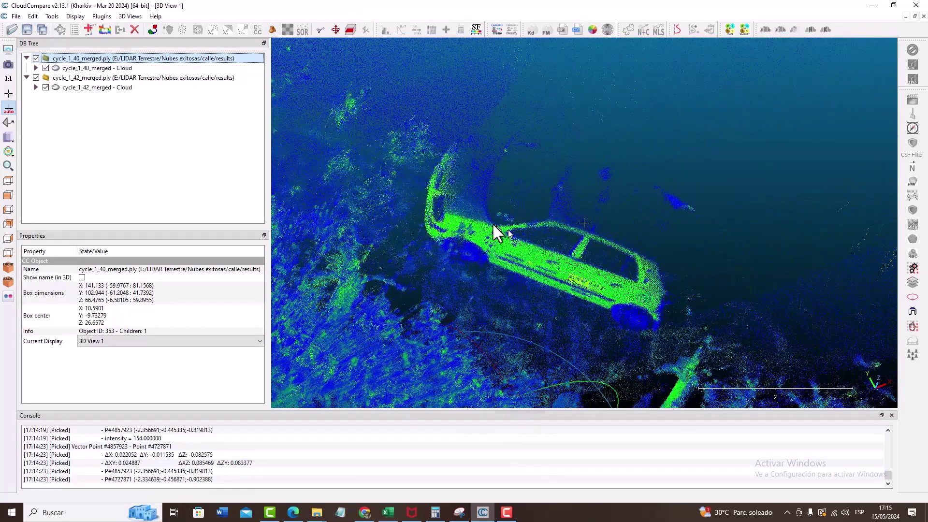
left_click_drag(444, 197, 529, 220)
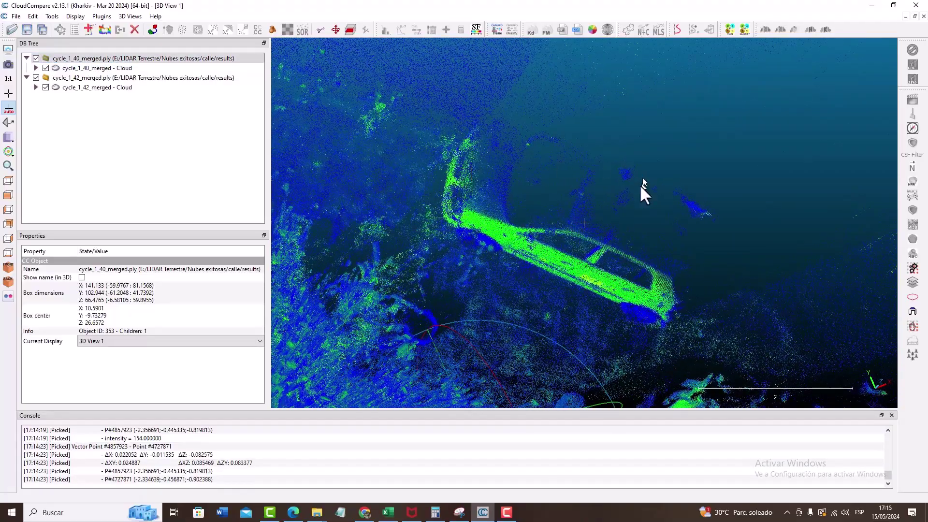
left_click_drag(643, 186, 329, 270)
left_click_drag(533, 200, 525, 295)
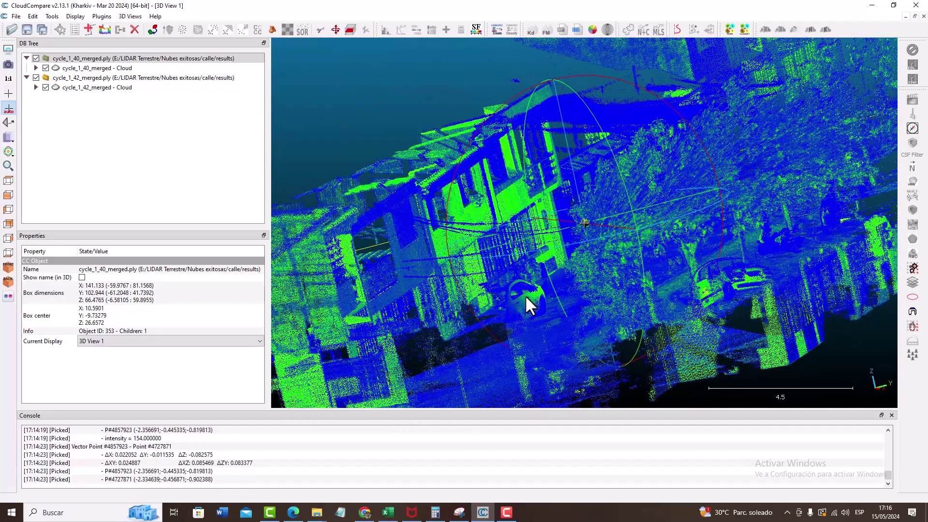